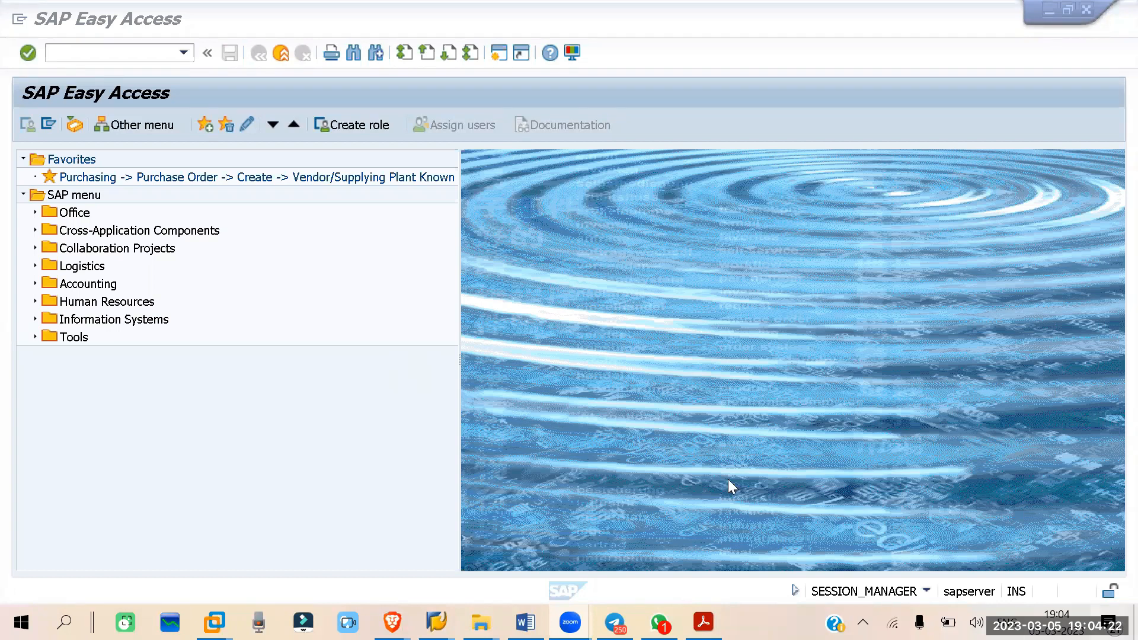
Open immediate general material creation under Logistics, Materials Management, Material Master, Material, Create (General).
{"action": "left_click", "coordinate": [300, 407]}
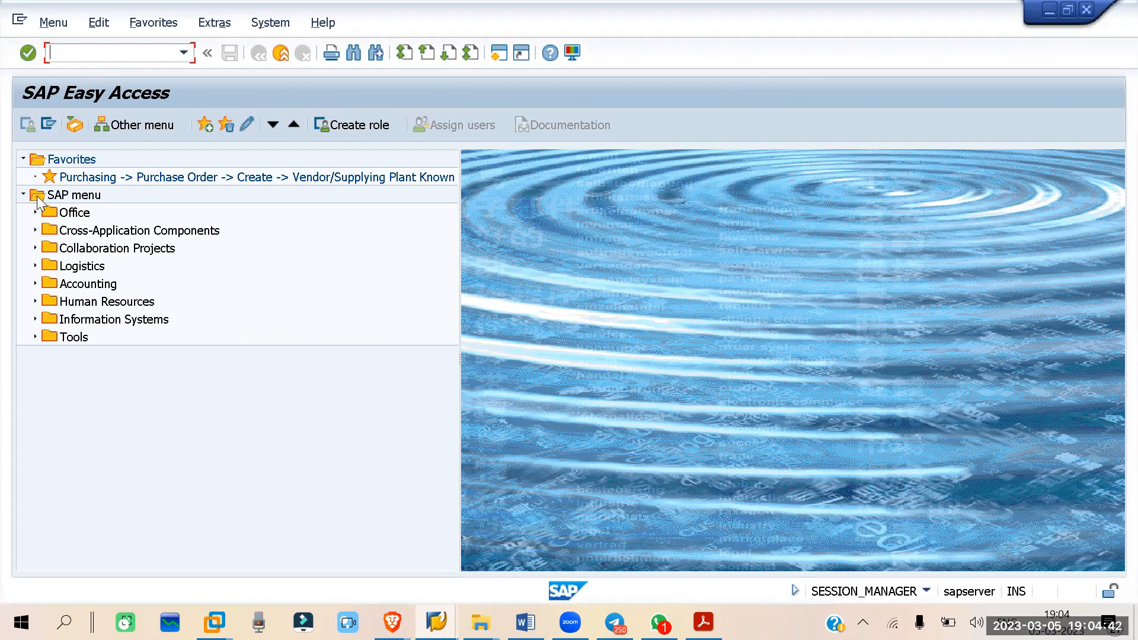
{"action": "left_click", "coordinate": [36, 266]}
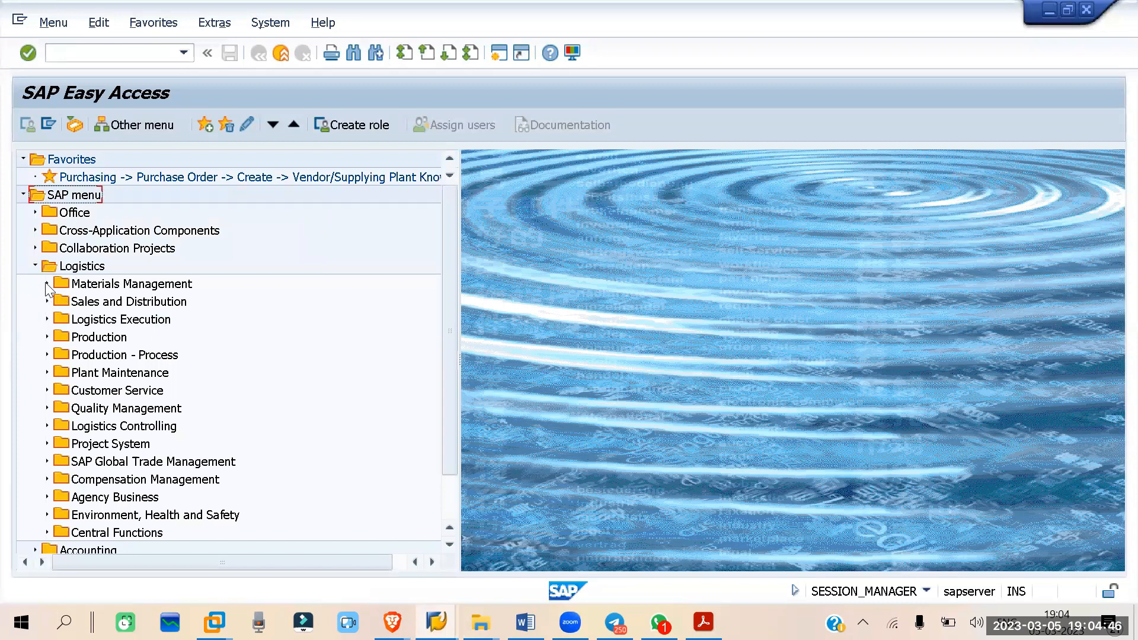
{"action": "left_click", "coordinate": [47, 284]}
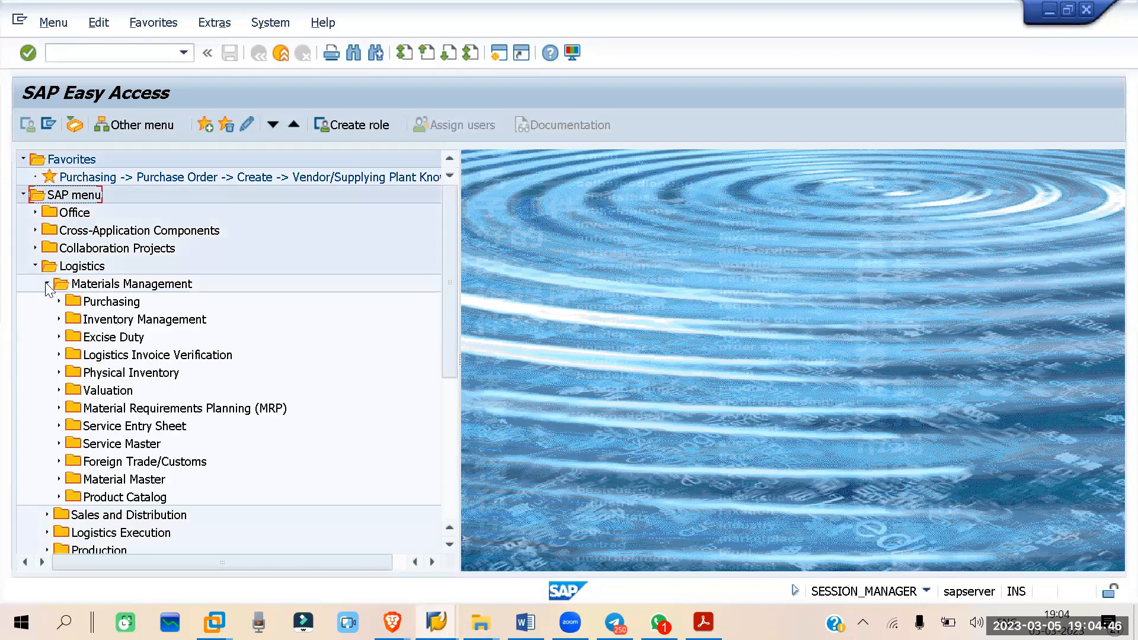
{"action": "left_click", "coordinate": [59, 479]}
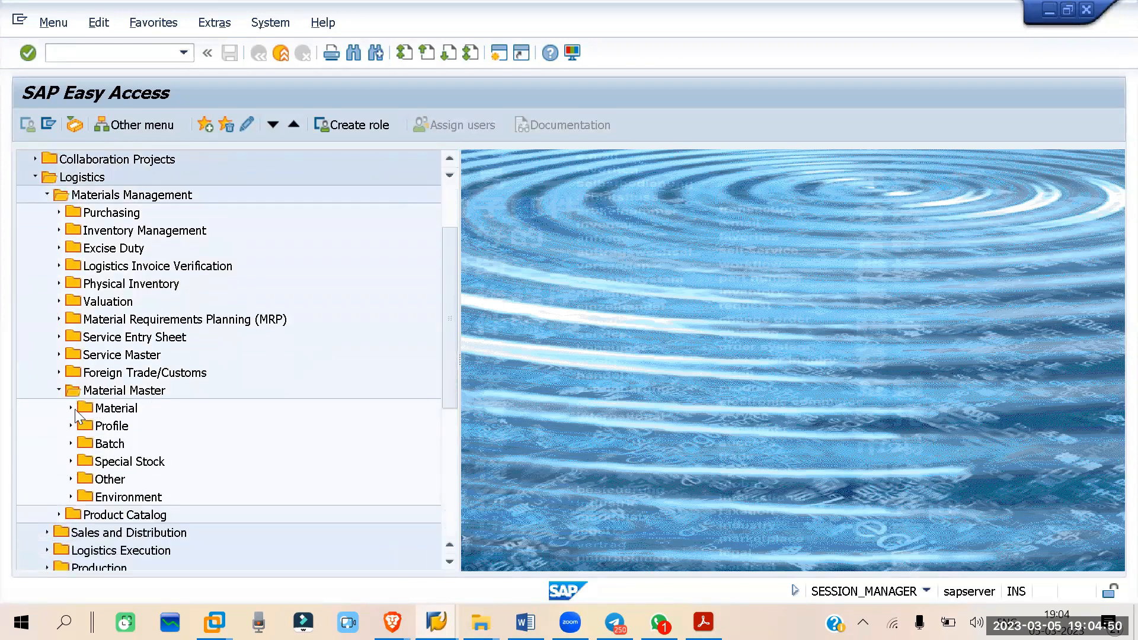
{"action": "left_click", "coordinate": [71, 407]}
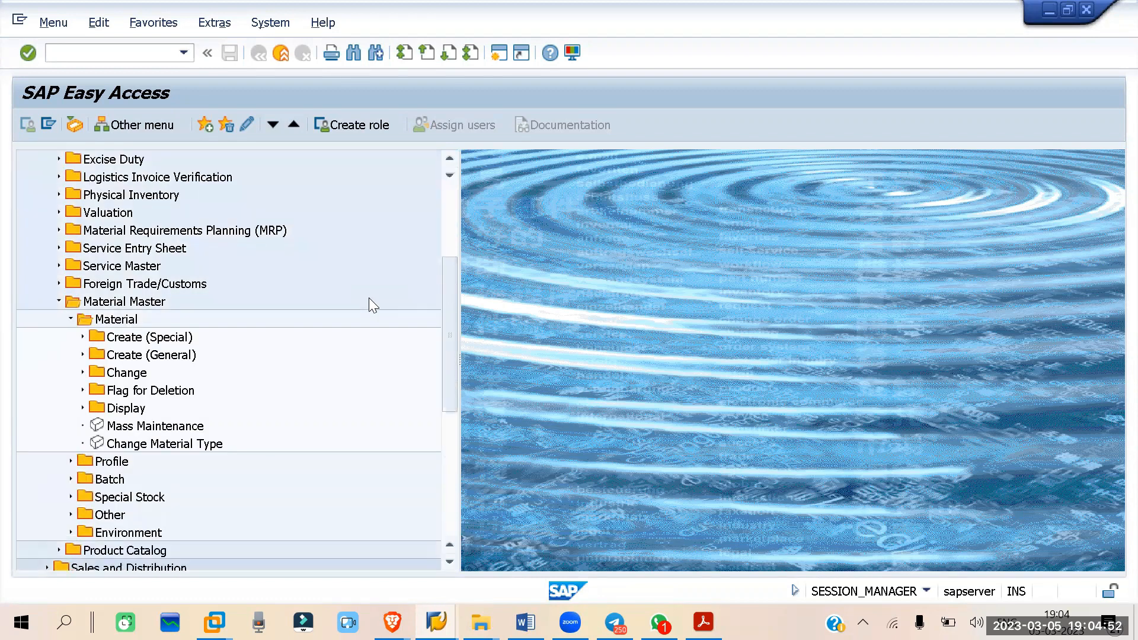
{"action": "left_click", "coordinate": [83, 354]}
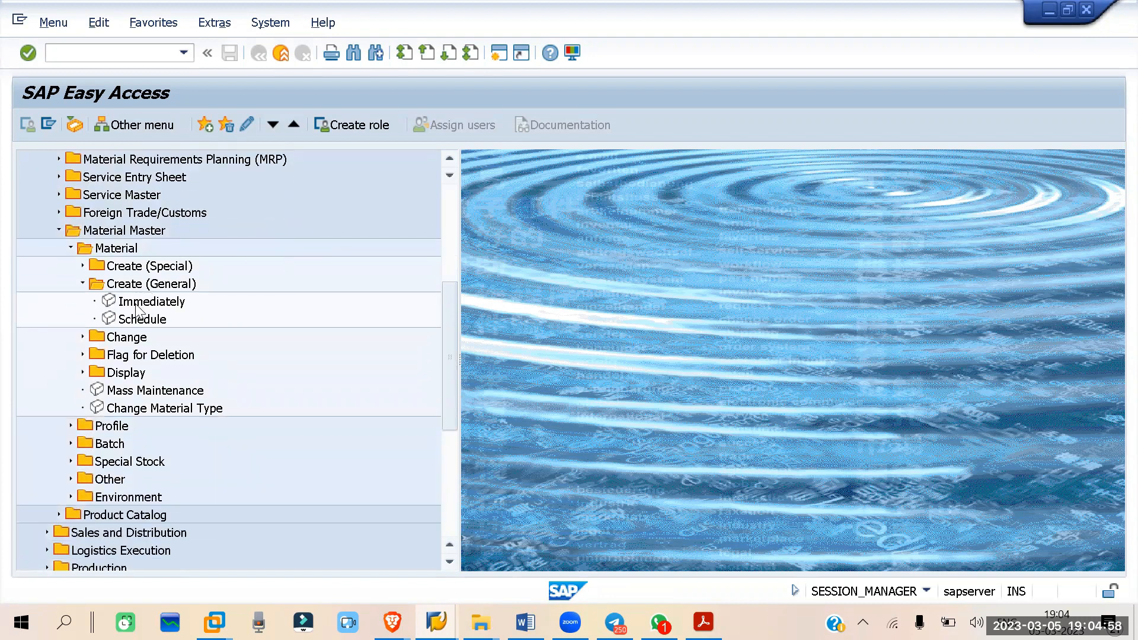
{"action": "double_click", "coordinate": [138, 303]}
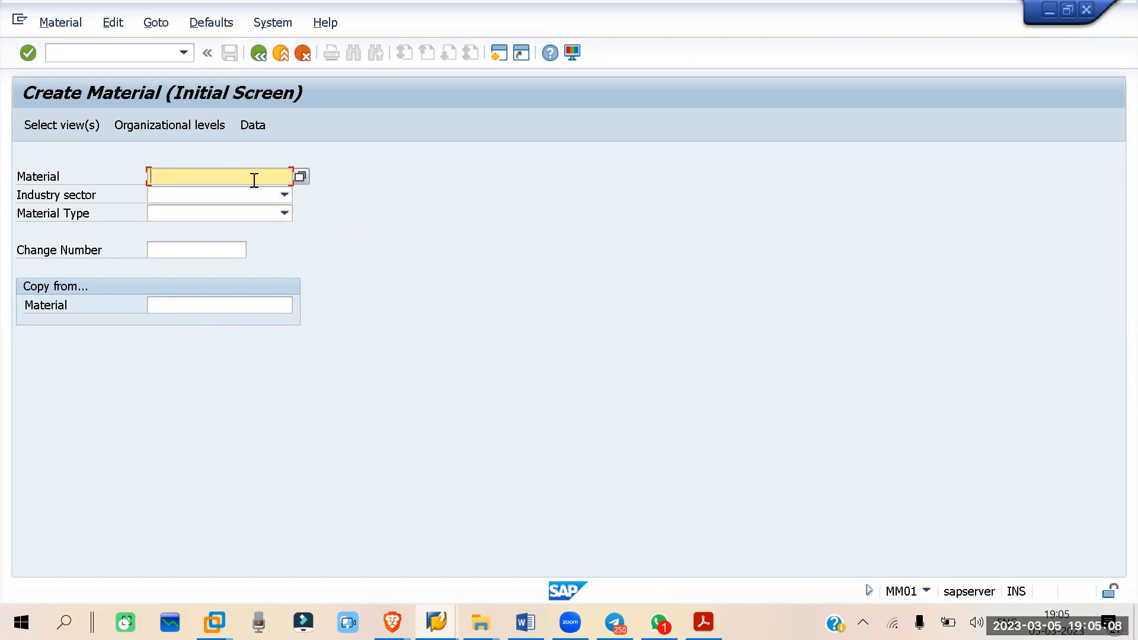
View the initial screen for scheduled material creation and return to the SAP menu.
{"action": "left_click", "coordinate": [256, 55]}
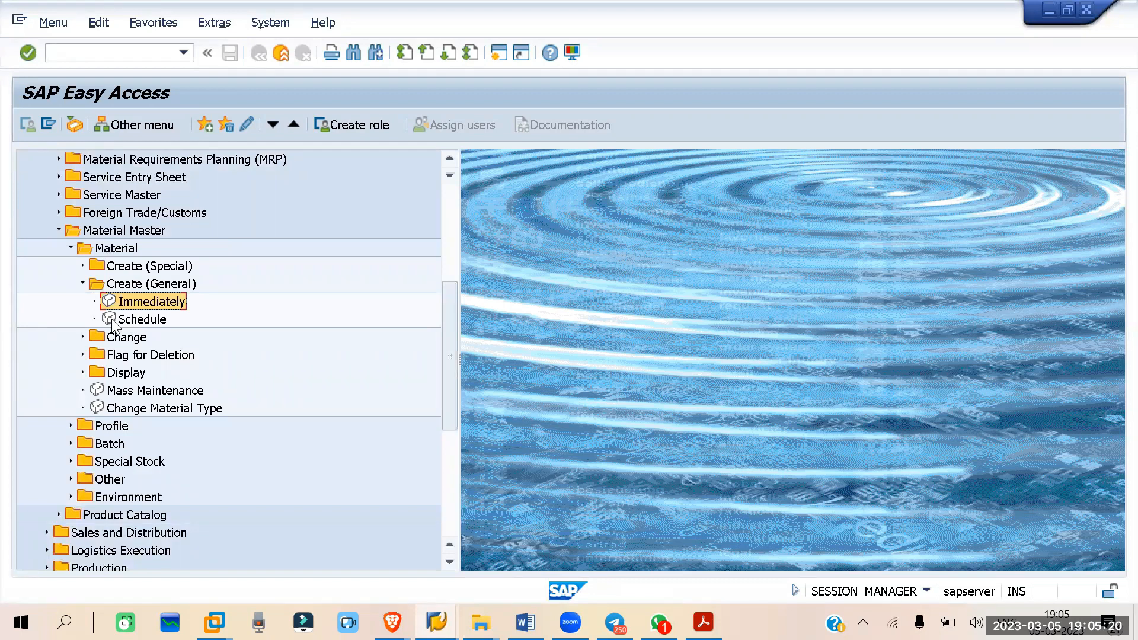
{"action": "double_click", "coordinate": [146, 323]}
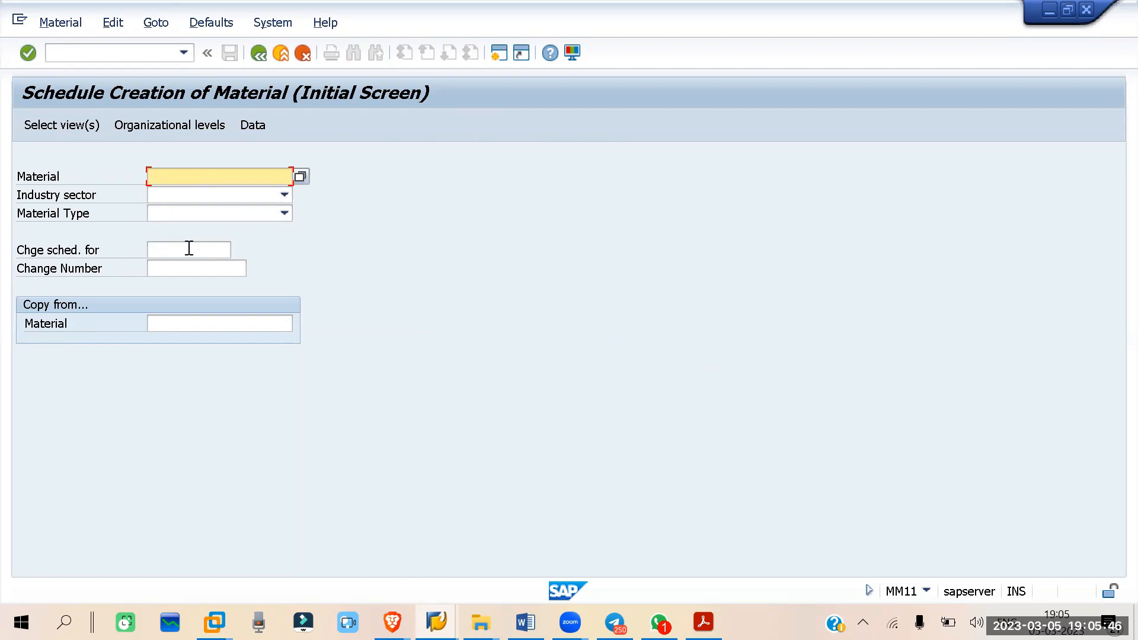
{"action": "left_click", "coordinate": [259, 52]}
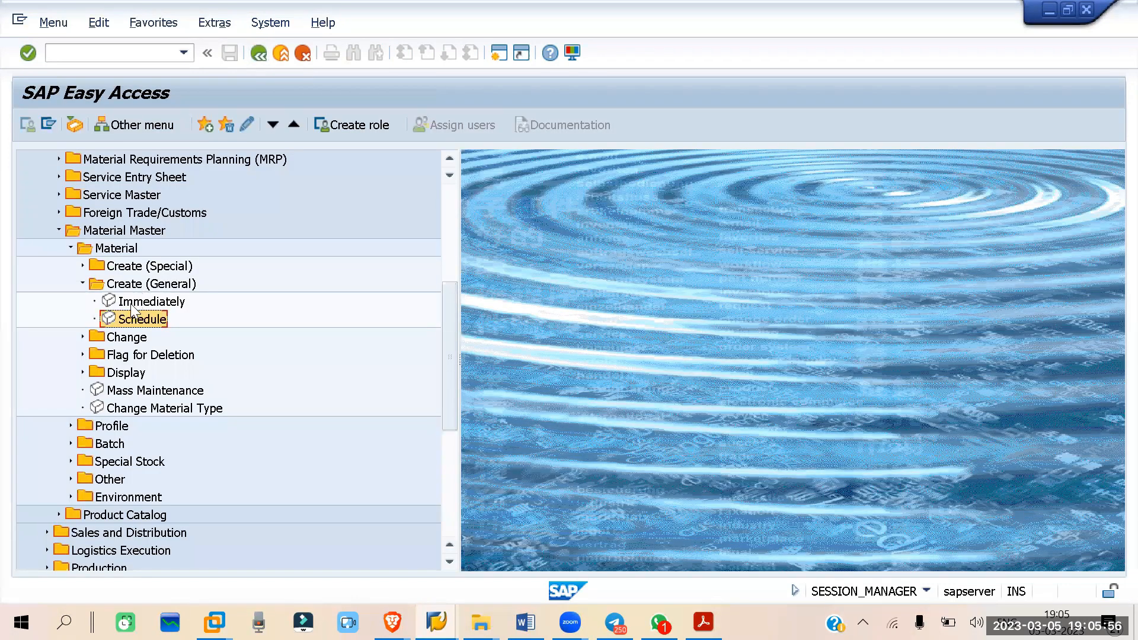
Reopen immediate material creation and set the industry sector to itc paper.
{"action": "double_click", "coordinate": [131, 302]}
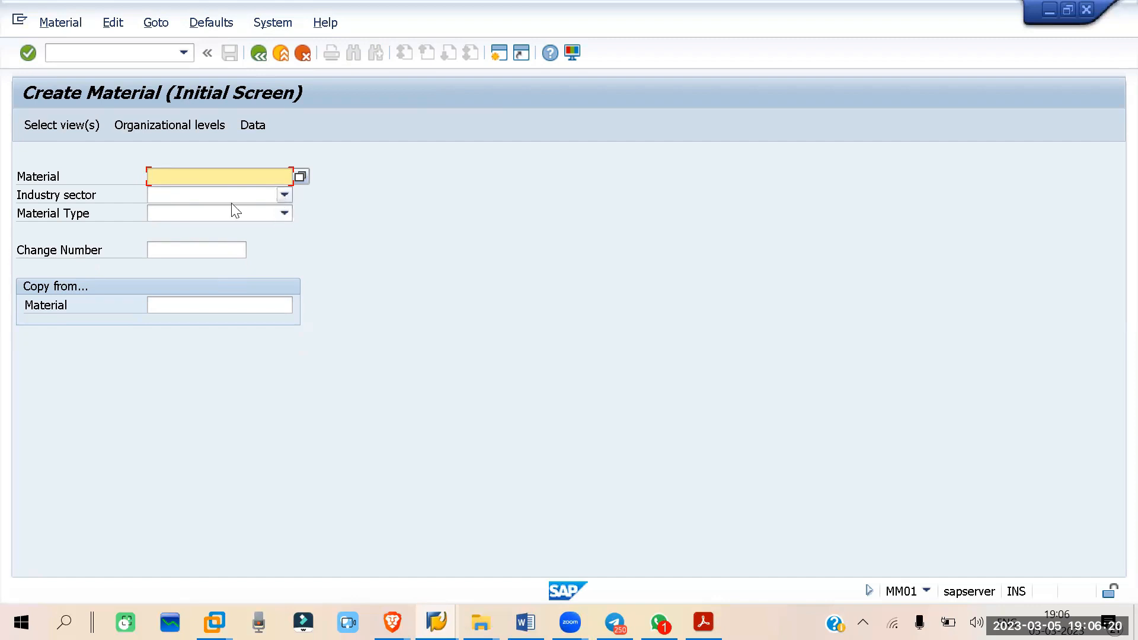
{"action": "left_click", "coordinate": [284, 196]}
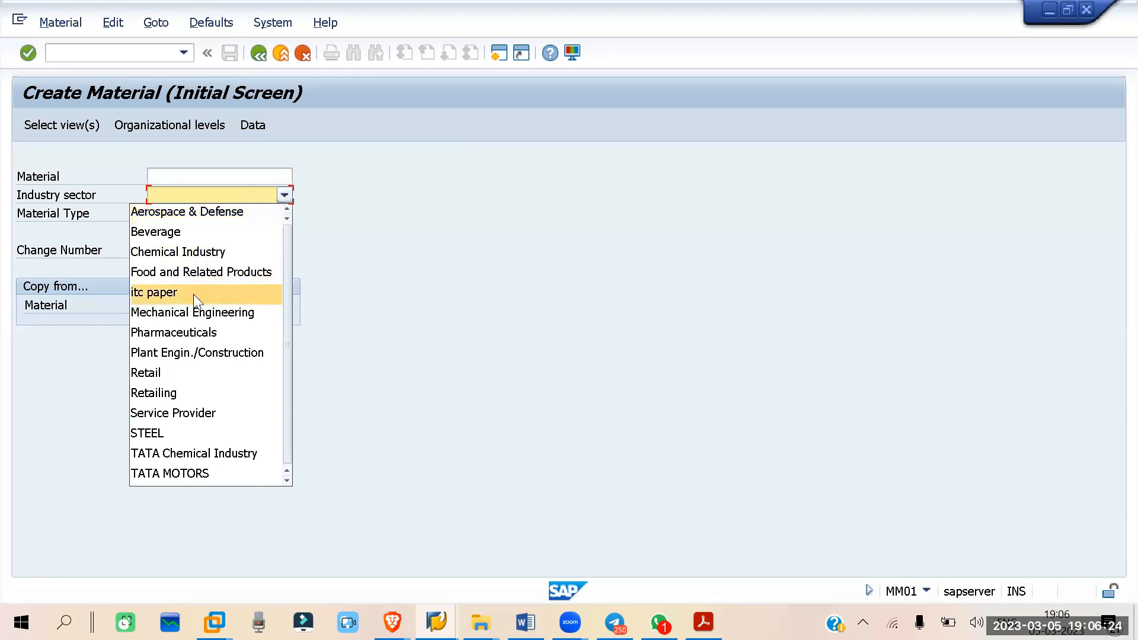
{"action": "left_click", "coordinate": [160, 296]}
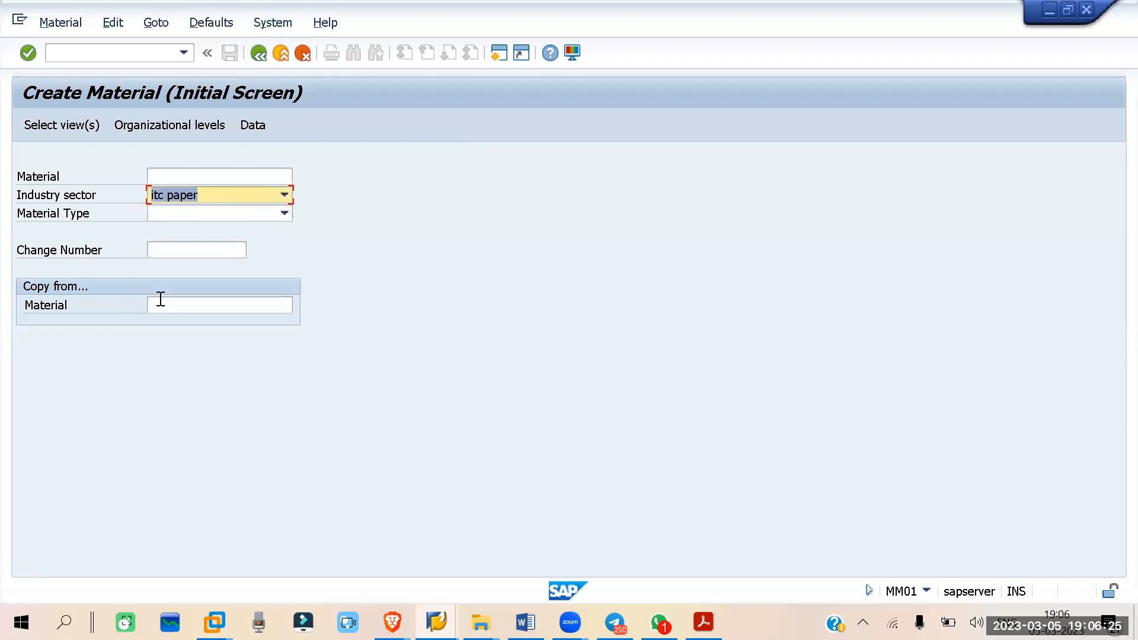
Set the material type to Raw material for itc and continue to the view selection.
{"action": "left_click", "coordinate": [279, 214]}
{"action": "scroll", "coordinate": [195, 320], "scroll_direction": "down", "scroll_amount": 10}
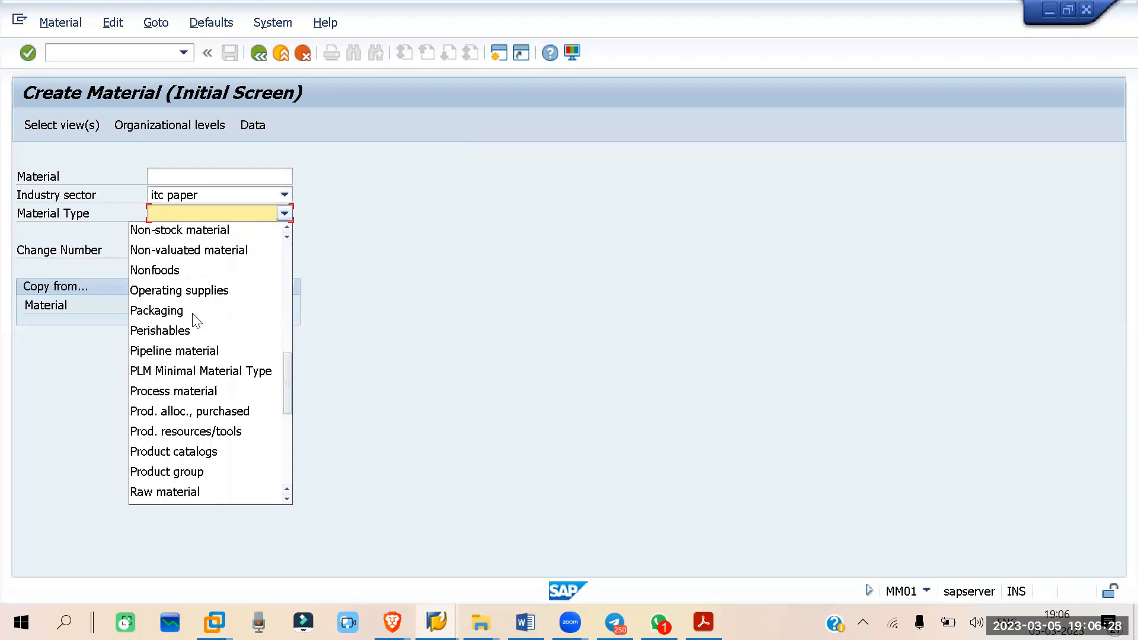
{"action": "scroll", "coordinate": [195, 320], "scroll_direction": "up", "scroll_amount": 6}
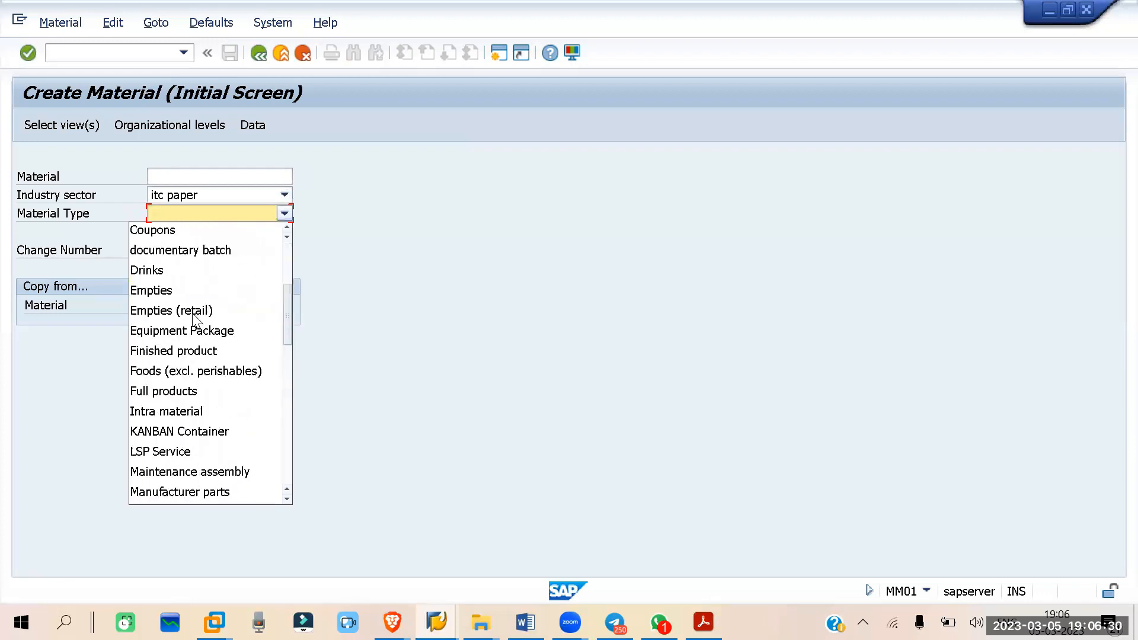
{"action": "scroll", "coordinate": [195, 320], "scroll_direction": "down", "scroll_amount": 7}
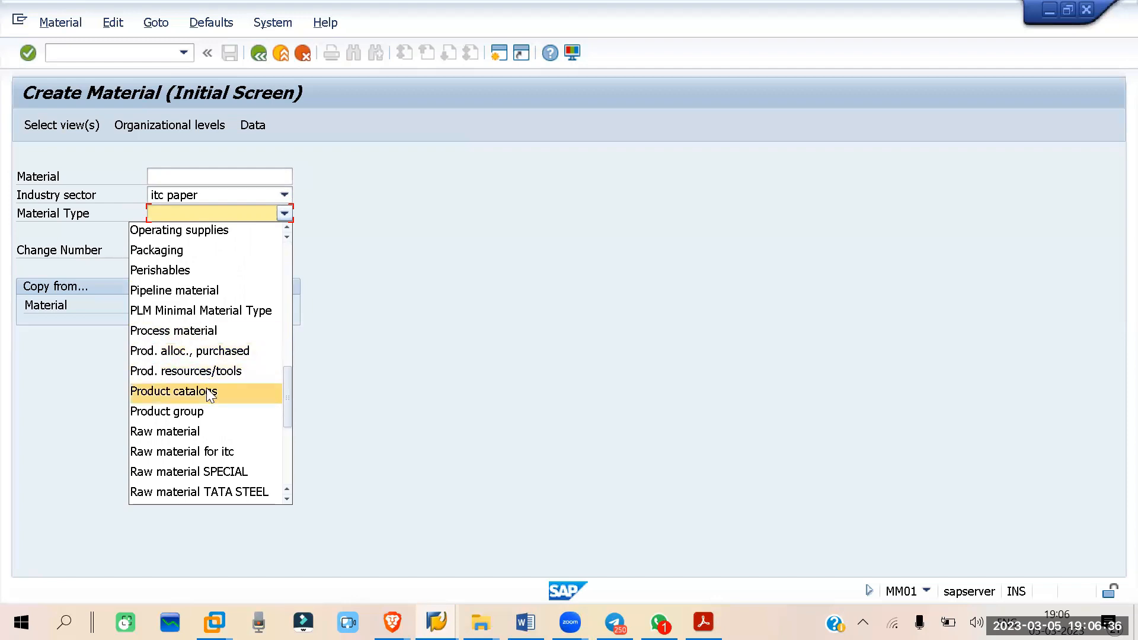
{"action": "scroll", "coordinate": [212, 396], "scroll_direction": "down", "scroll_amount": 1}
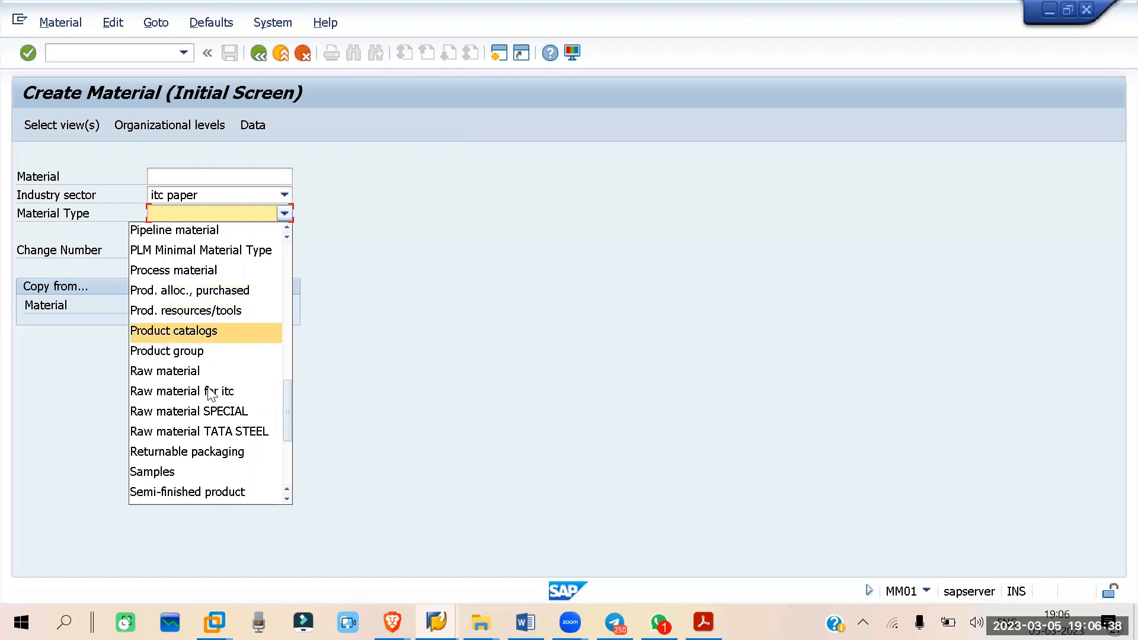
{"action": "left_click", "coordinate": [212, 395]}
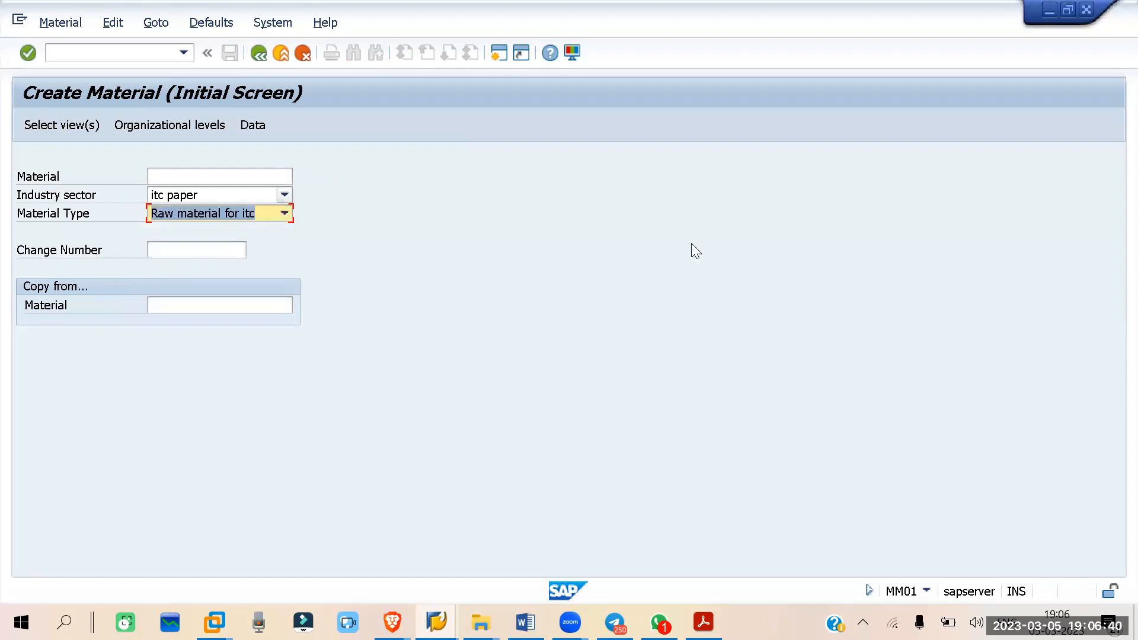
{"action": "key", "text": "Return"}
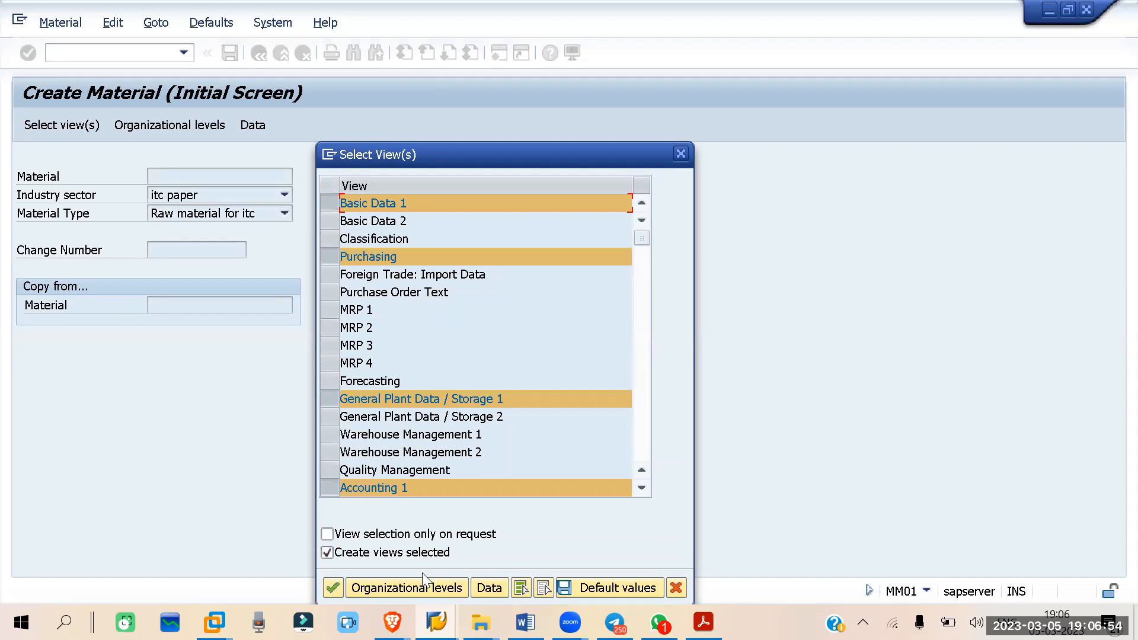
Set the organizational levels to plant it10 and storage location RM01 and proceed to the material's data.
{"action": "left_click", "coordinate": [418, 589]}
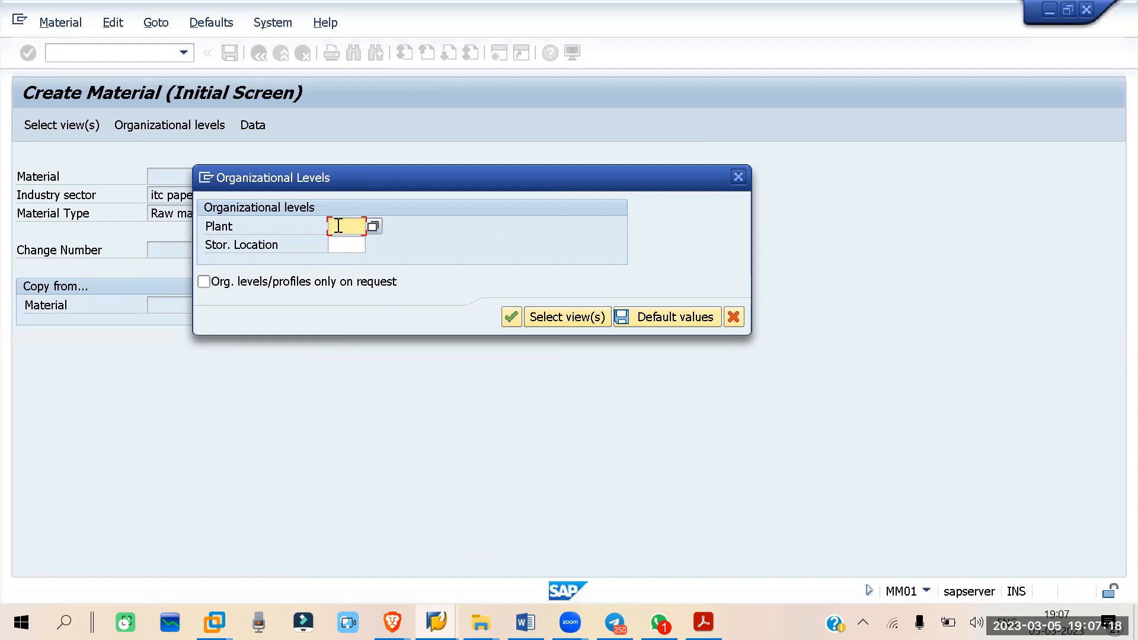
{"action": "left_click", "coordinate": [338, 226]}
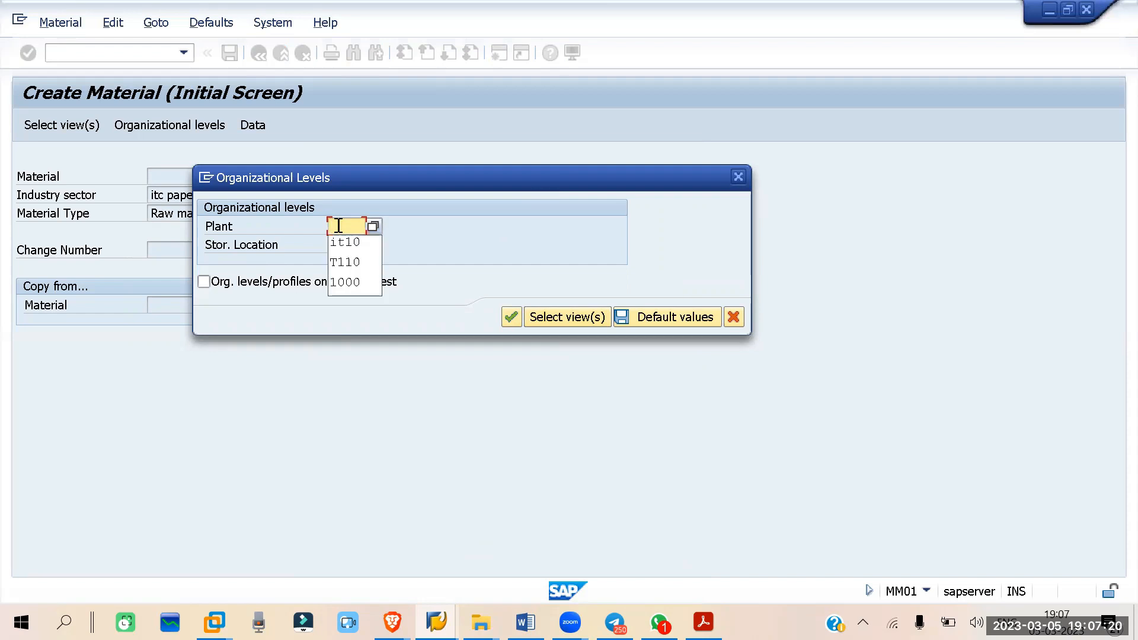
{"action": "left_click", "coordinate": [347, 242]}
{"action": "left_click", "coordinate": [348, 244]}
{"action": "left_click", "coordinate": [354, 261]}
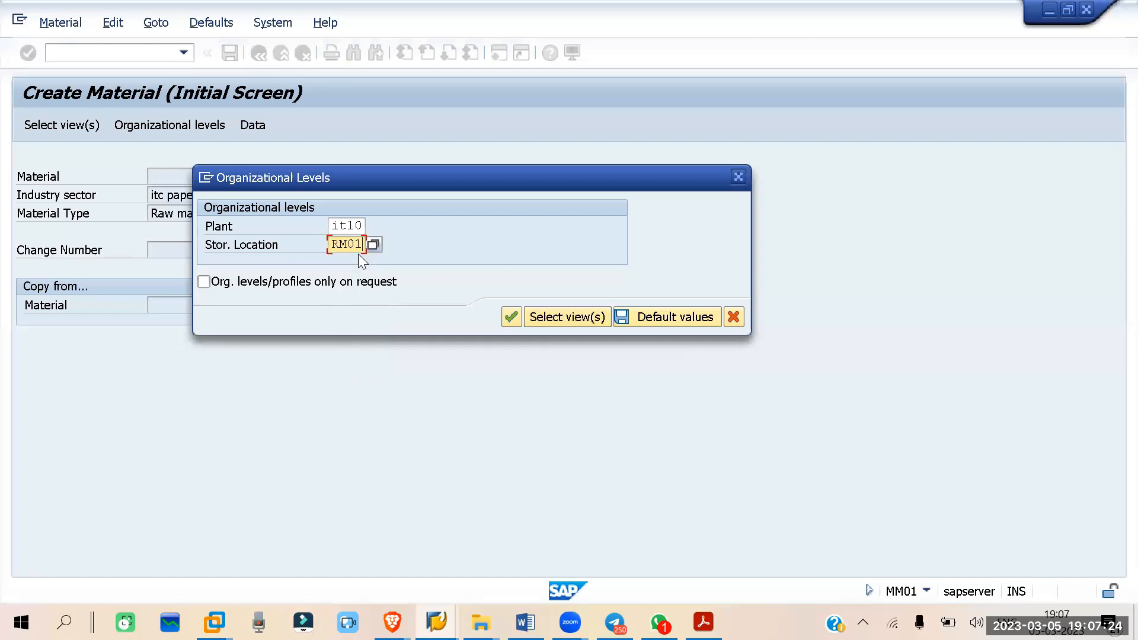
{"action": "left_click", "coordinate": [512, 318]}
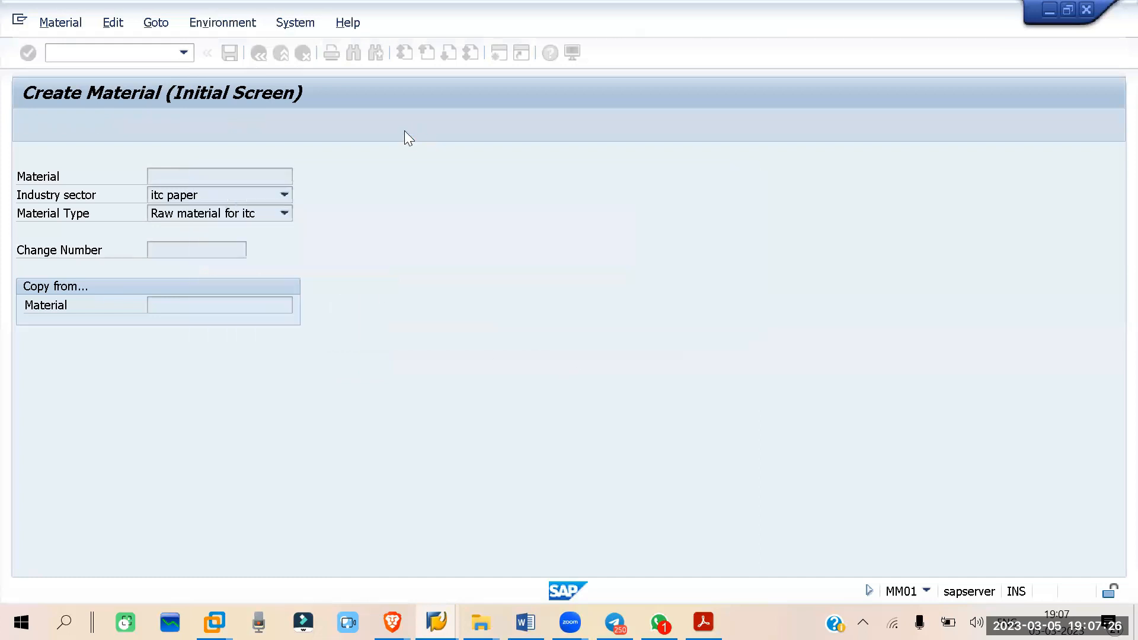
Enter the material description "raw material for paper" and set the base unit of measure to KG (Kilogram).
{"action": "left_click", "coordinate": [312, 195]}
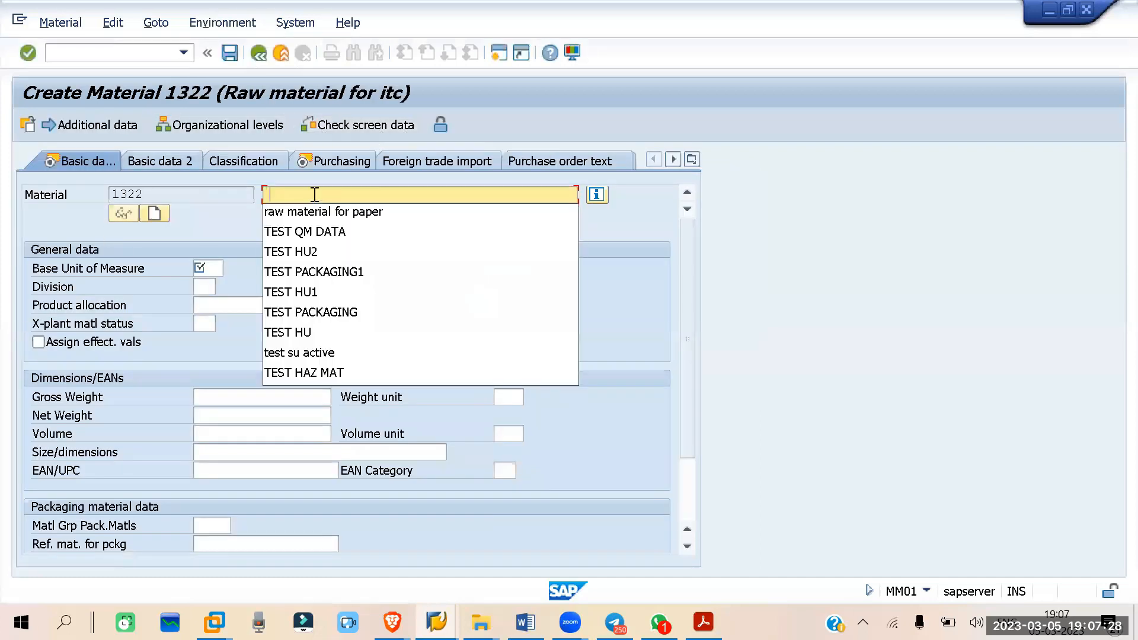
{"action": "left_click", "coordinate": [301, 214]}
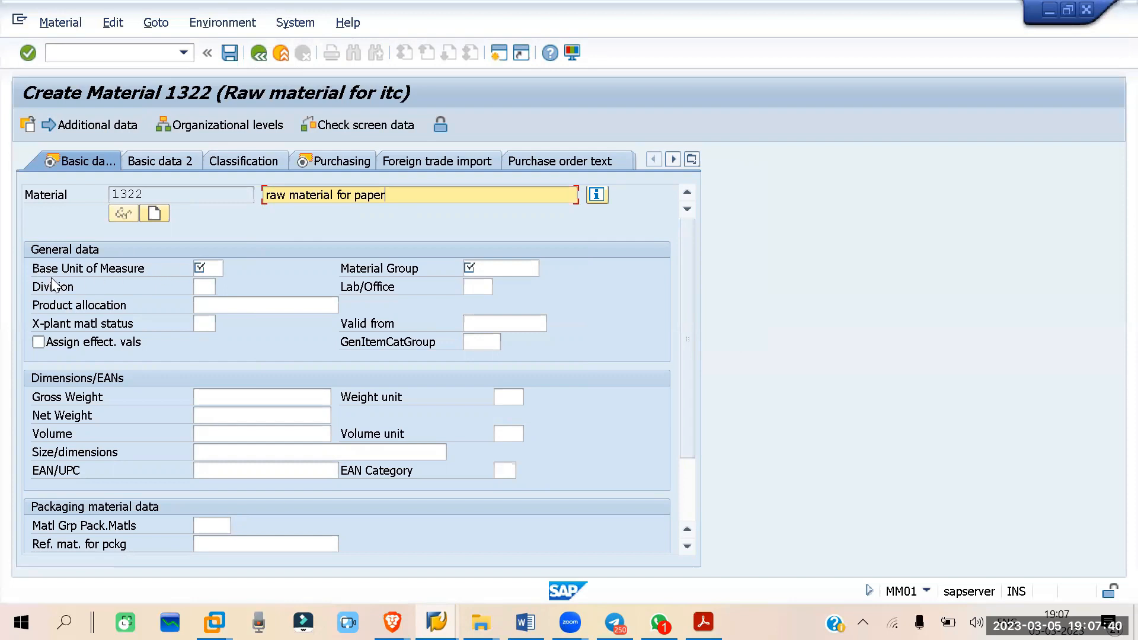
{"action": "left_click", "coordinate": [212, 268]}
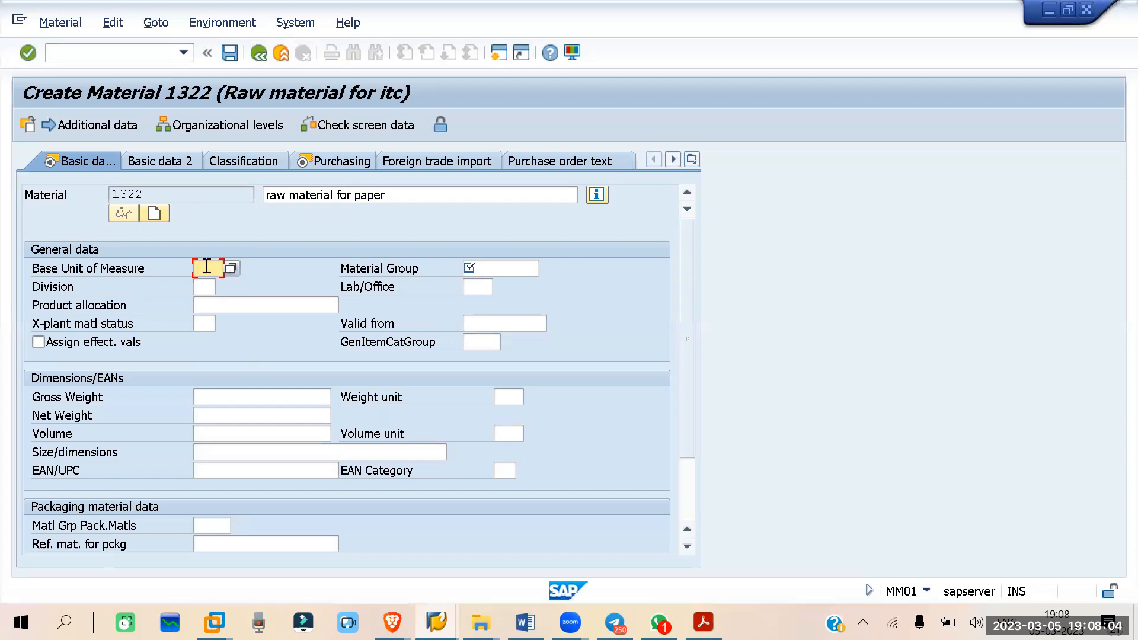
{"action": "left_click", "coordinate": [206, 267]}
{"action": "left_click", "coordinate": [205, 268]}
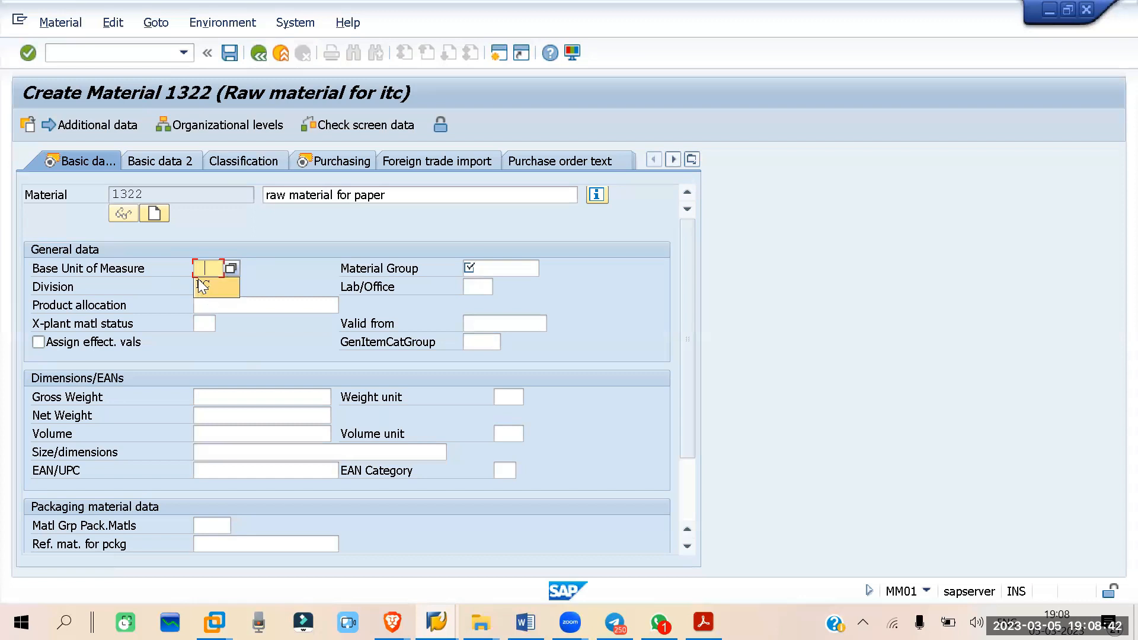
{"action": "left_click", "coordinate": [227, 265]}
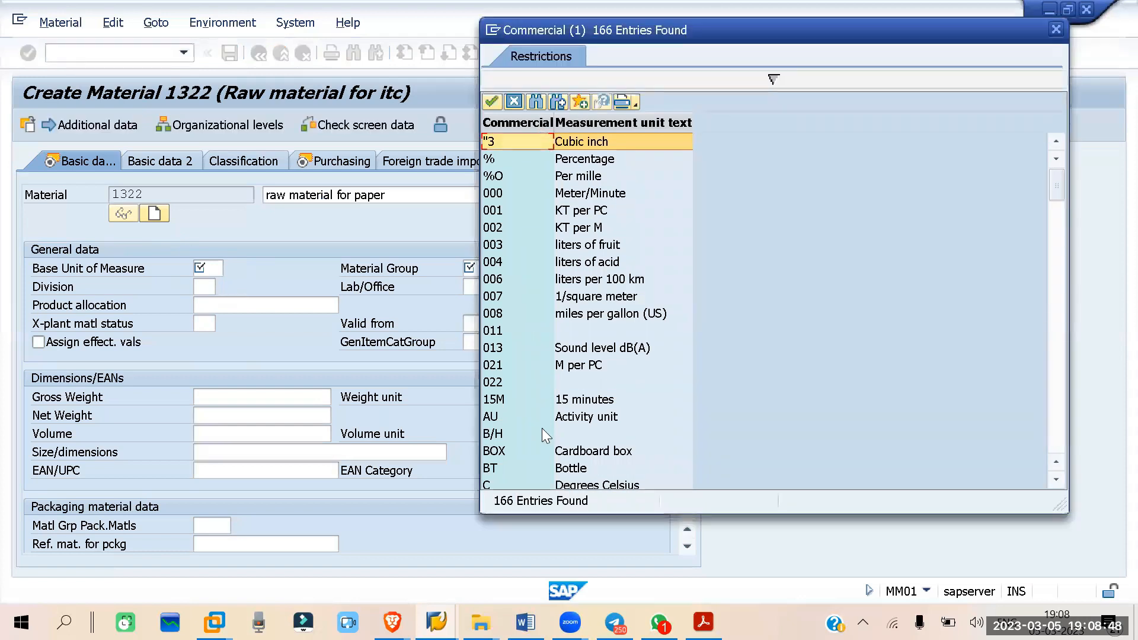
{"action": "scroll", "coordinate": [541, 327], "scroll_direction": "down", "scroll_amount": 8}
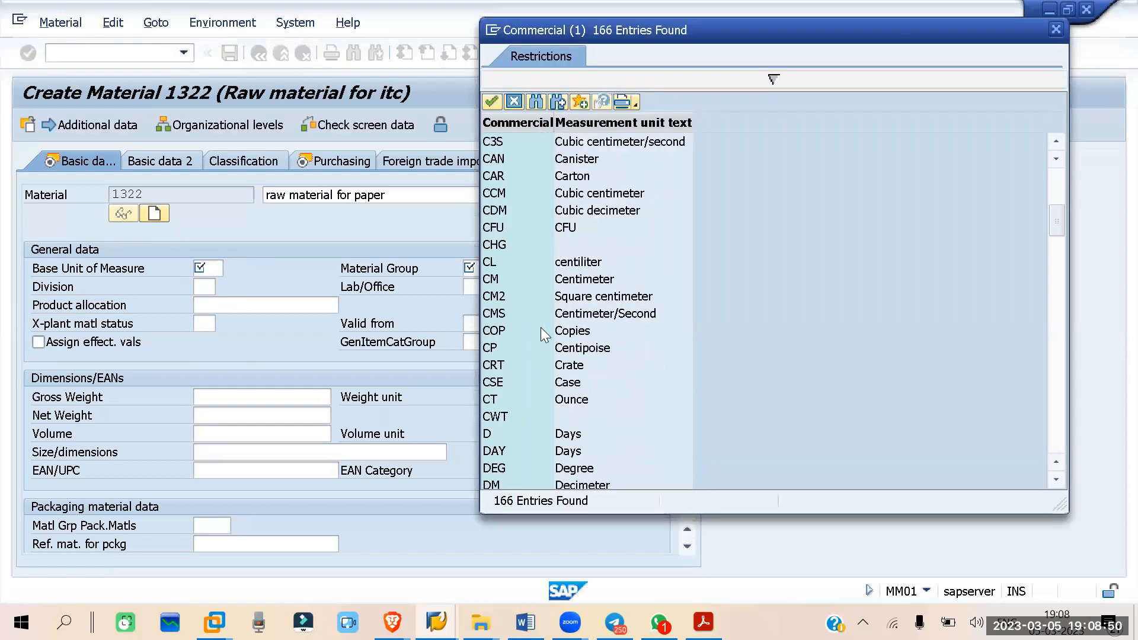
{"action": "scroll", "coordinate": [541, 327], "scroll_direction": "down", "scroll_amount": 7}
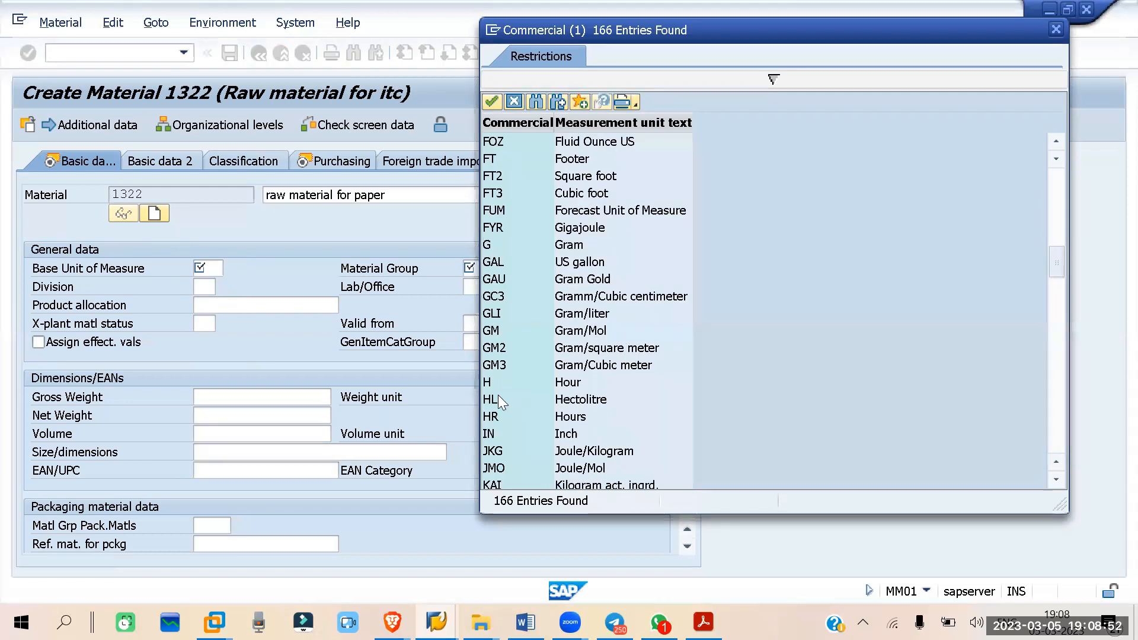
{"action": "scroll", "coordinate": [507, 307], "scroll_direction": "down", "scroll_amount": 4}
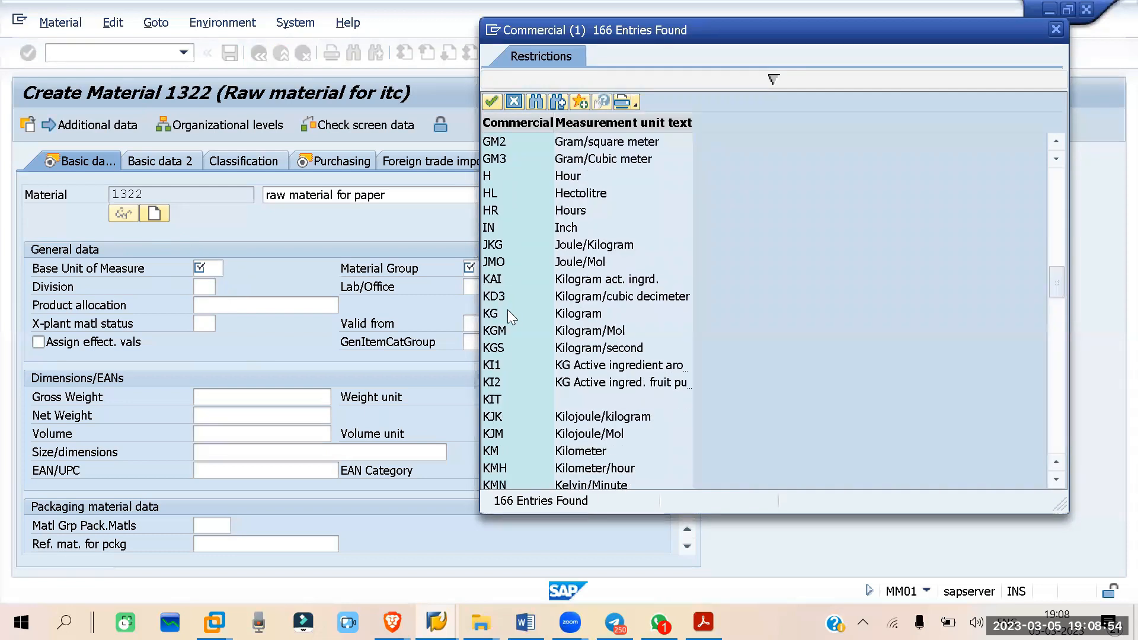
{"action": "double_click", "coordinate": [569, 314]}
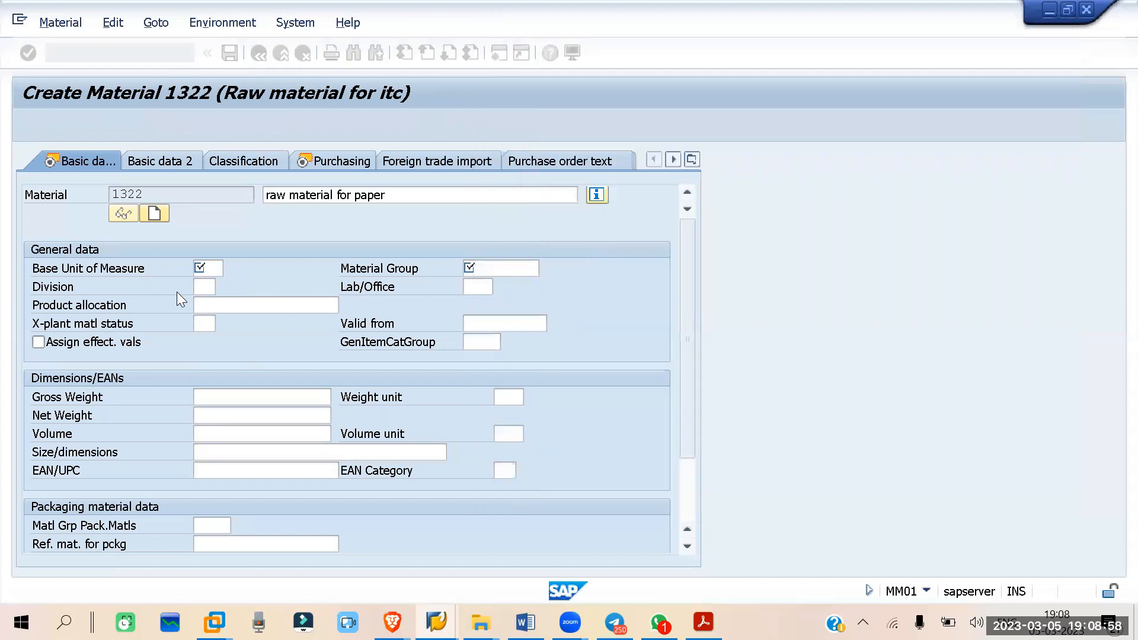
{"action": "double_click", "coordinate": [208, 271]}
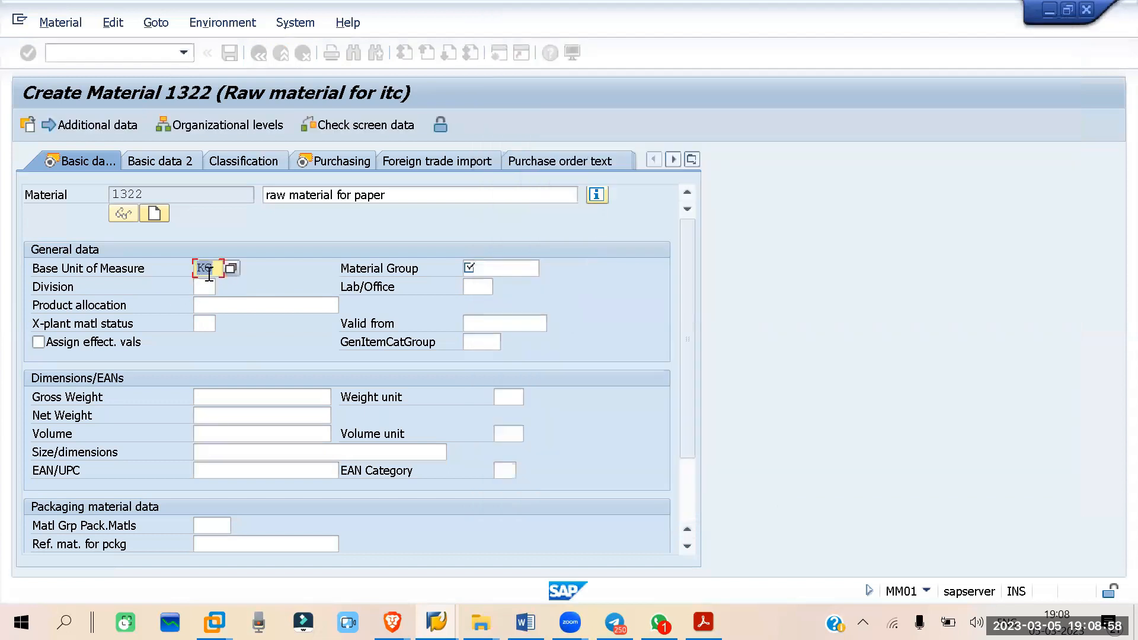
Check the existing material groups available for the material and close the list without choosing one.
{"action": "left_click", "coordinate": [508, 267]}
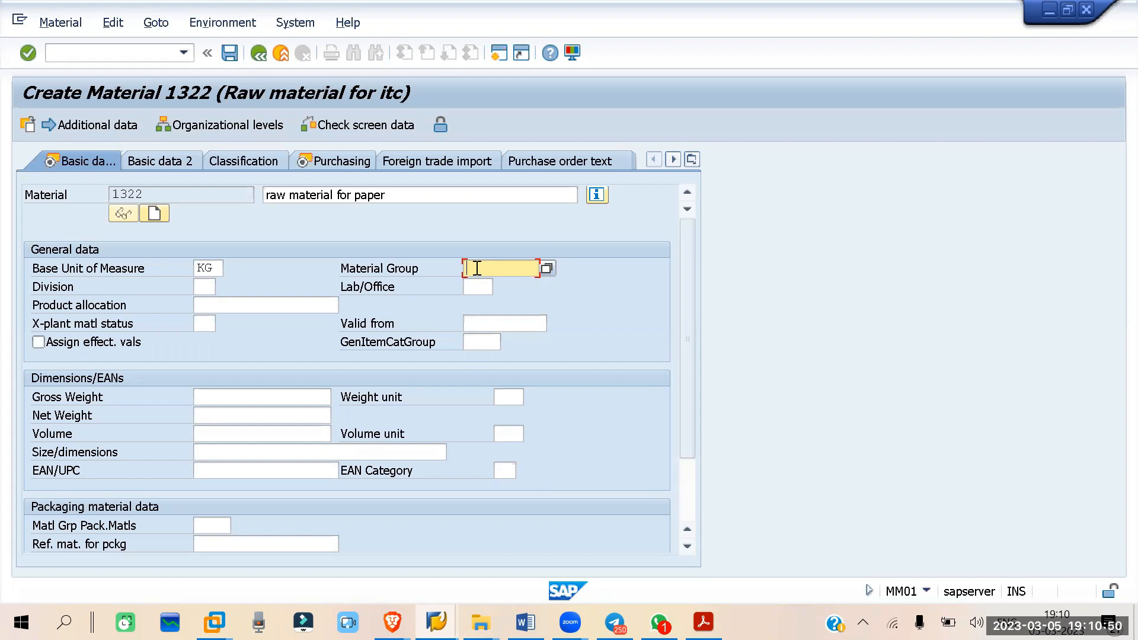
{"action": "left_click", "coordinate": [546, 269]}
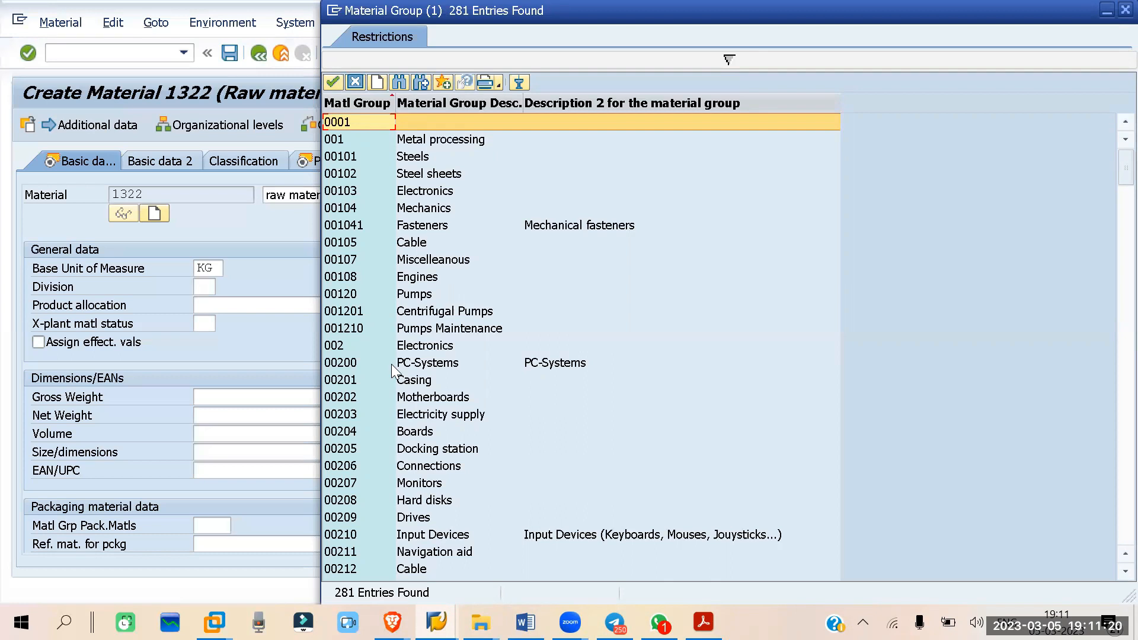
{"action": "left_click", "coordinate": [356, 80]}
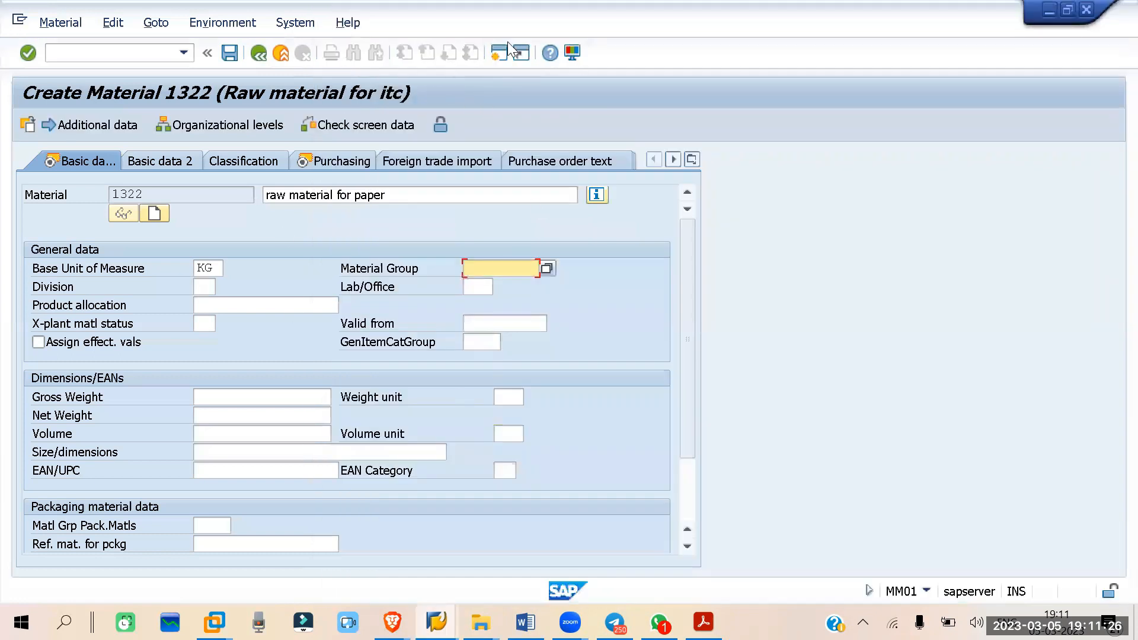
Open a new session, run transaction SPRO and display the SAP Reference IMG.
{"action": "left_click", "coordinate": [496, 58]}
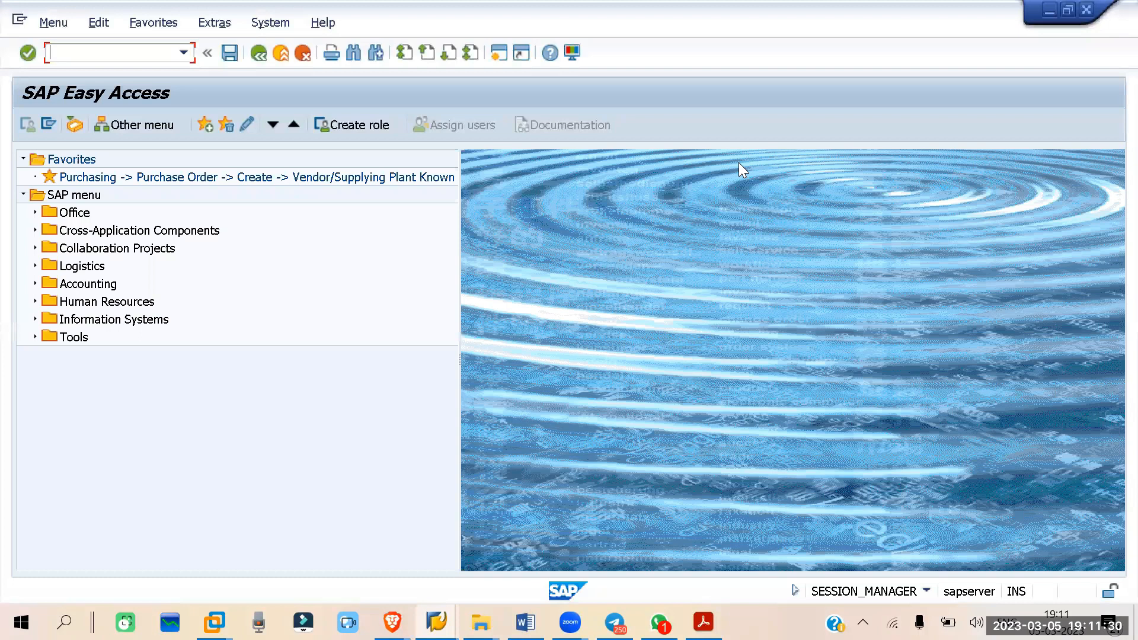
{"action": "type", "text": "SPRO"}
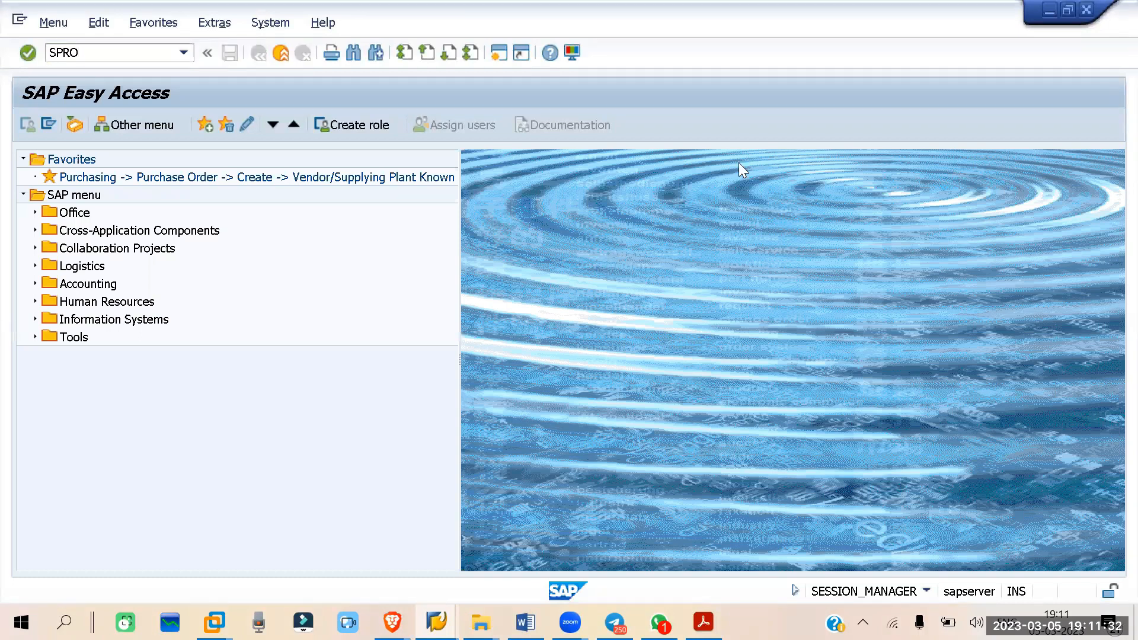
{"action": "key", "text": "Return"}
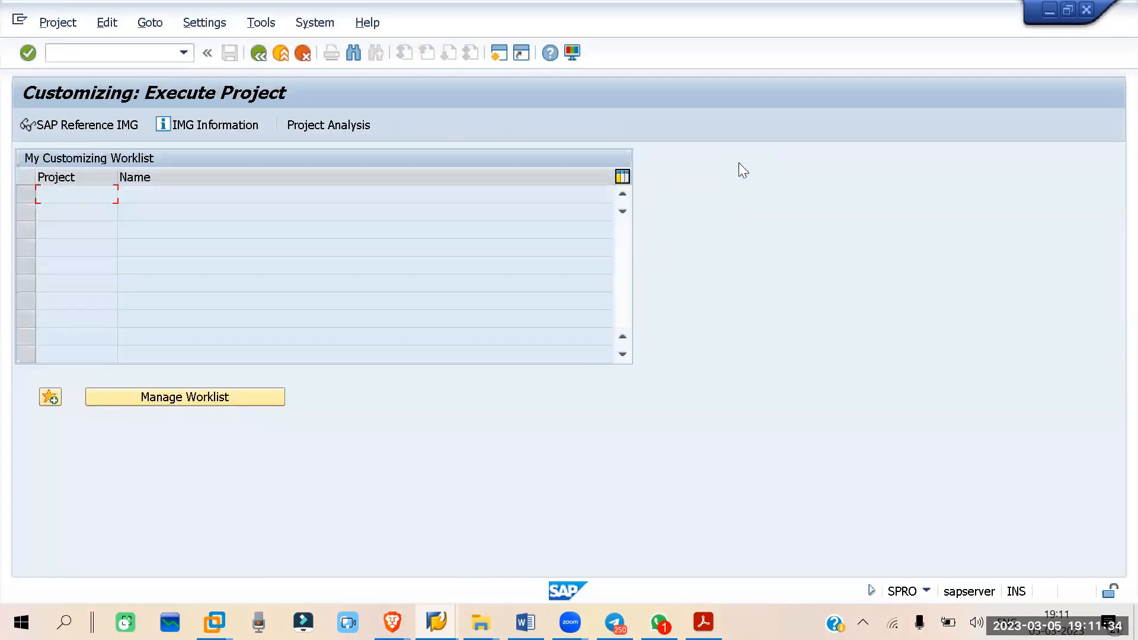
{"action": "left_click", "coordinate": [85, 124]}
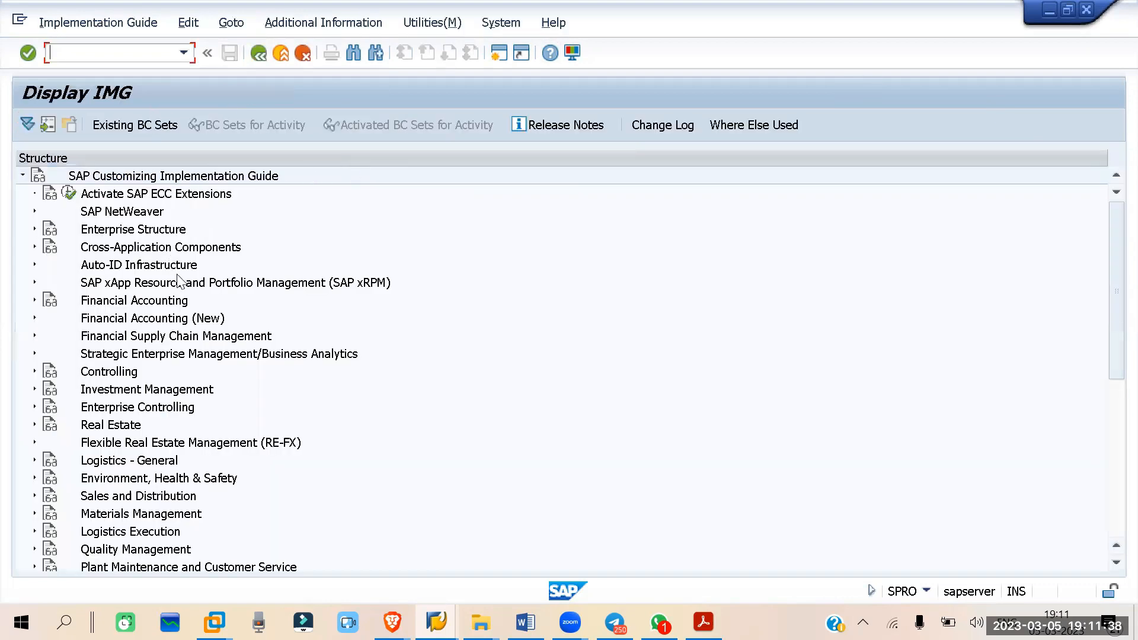
Open the Define Material Groups activity under Logistics - General, Material Master, Settings for Key Fields.
{"action": "left_click", "coordinate": [35, 513]}
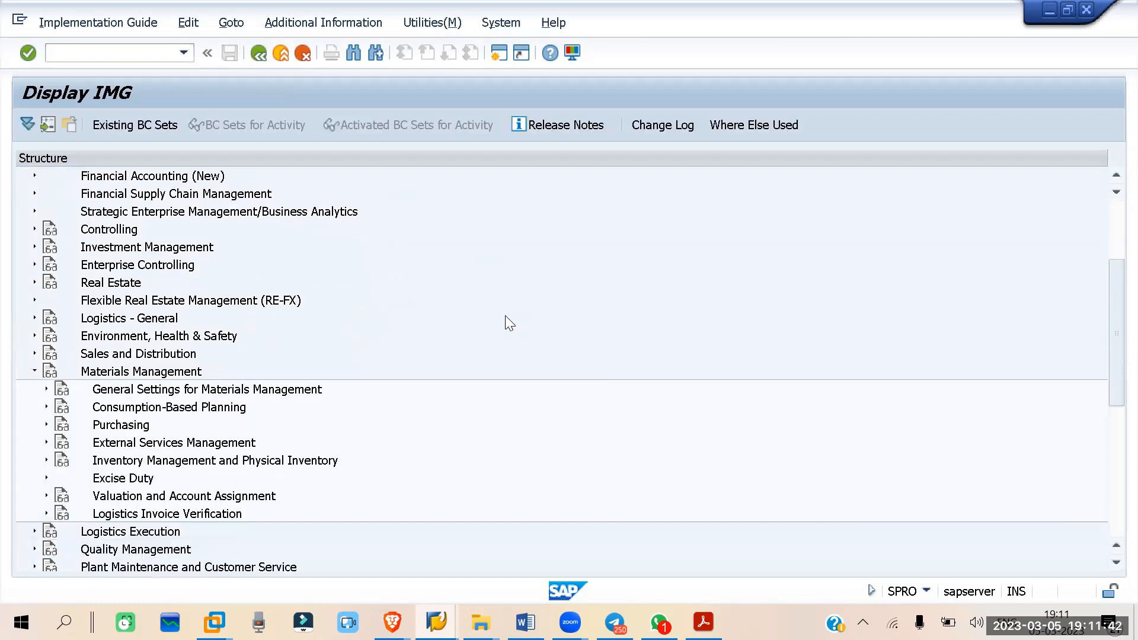
{"action": "scroll", "coordinate": [506, 316], "scroll_direction": "down", "scroll_amount": 1}
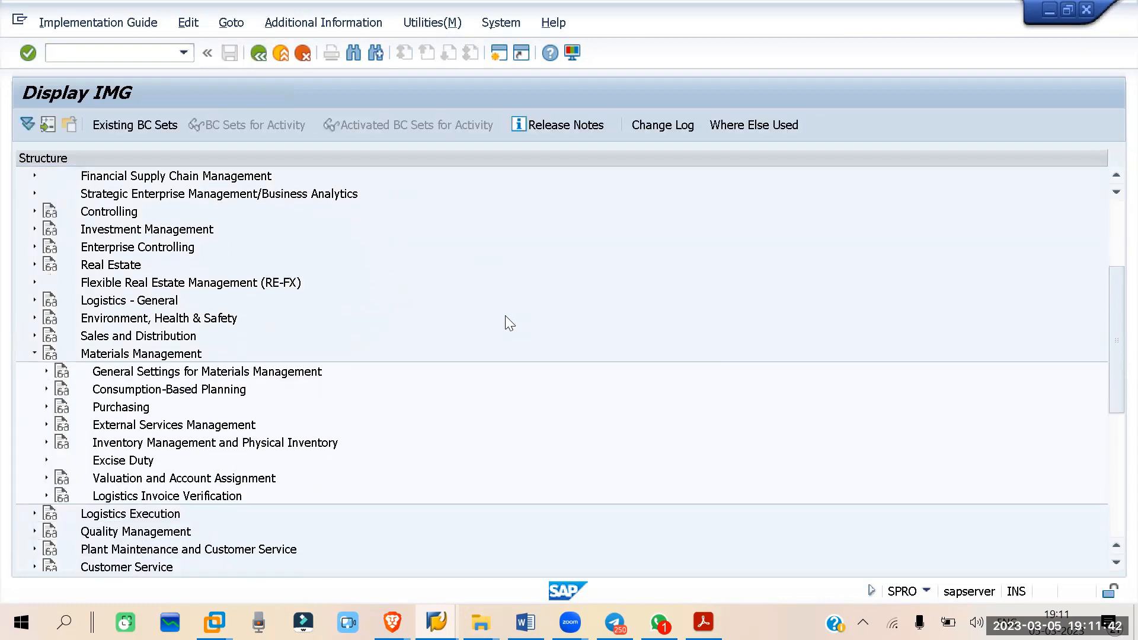
{"action": "left_click", "coordinate": [34, 353]}
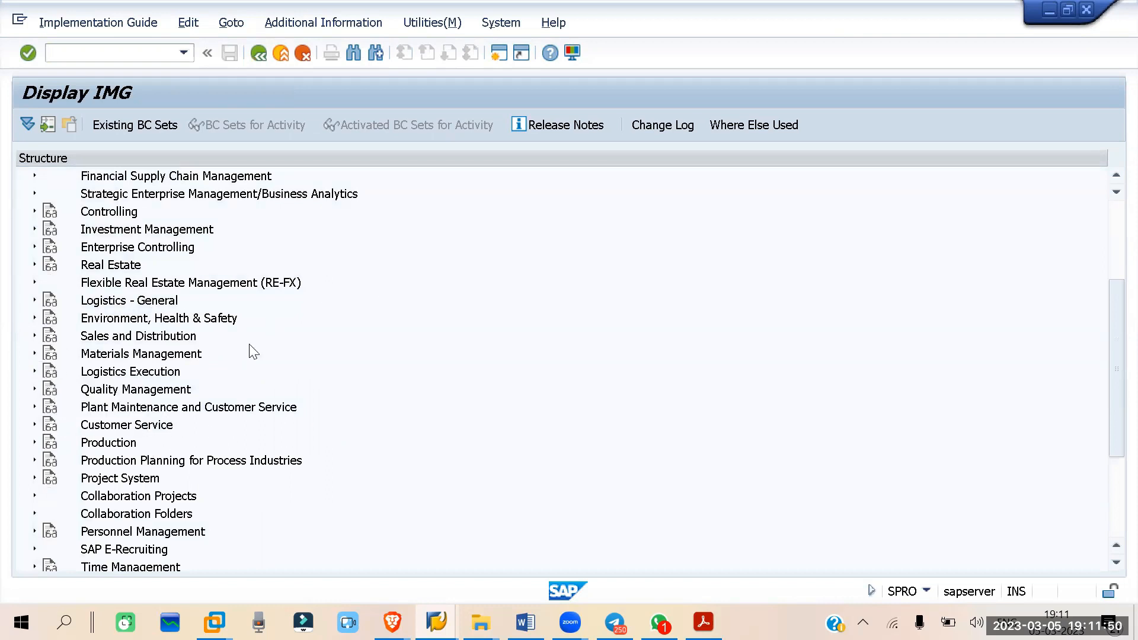
{"action": "left_click", "coordinate": [32, 302]}
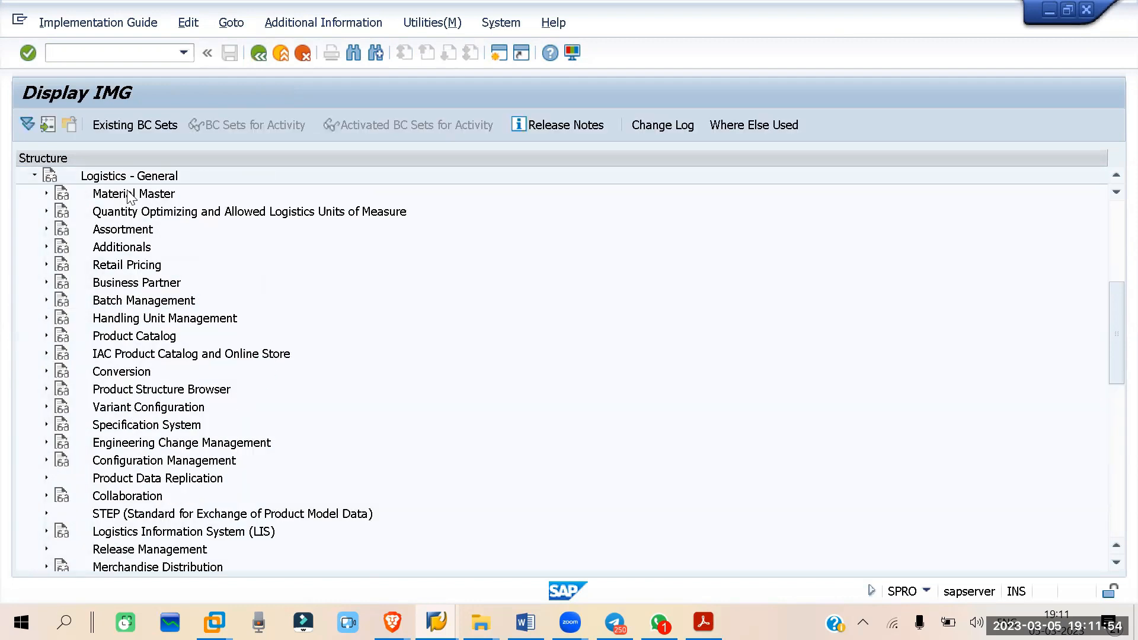
{"action": "left_click", "coordinate": [45, 193]}
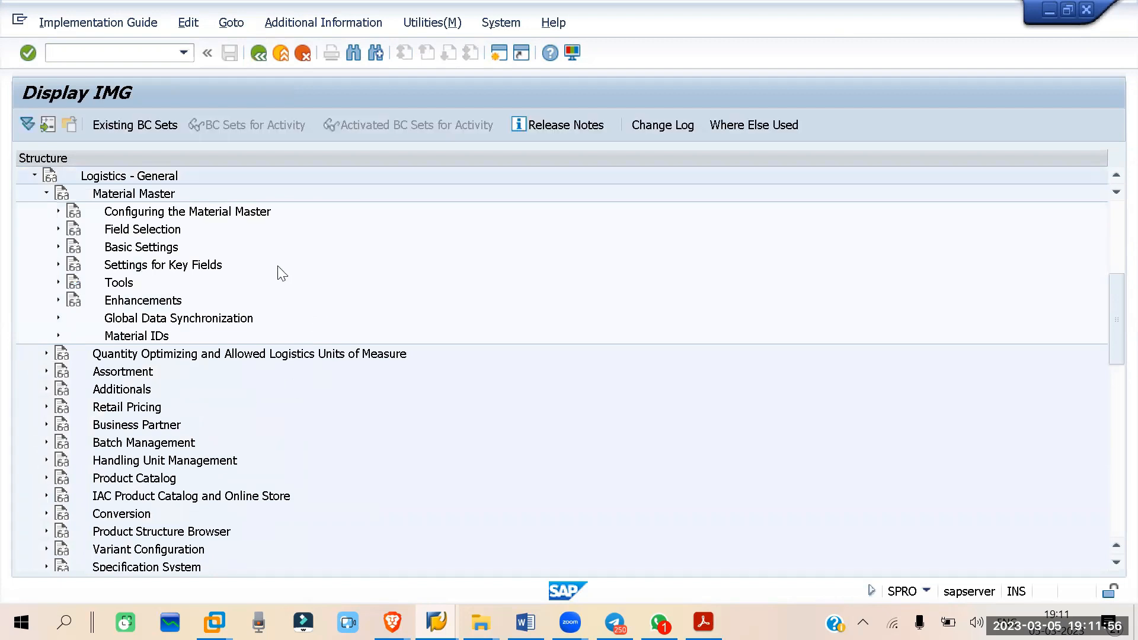
{"action": "left_click", "coordinate": [59, 264]}
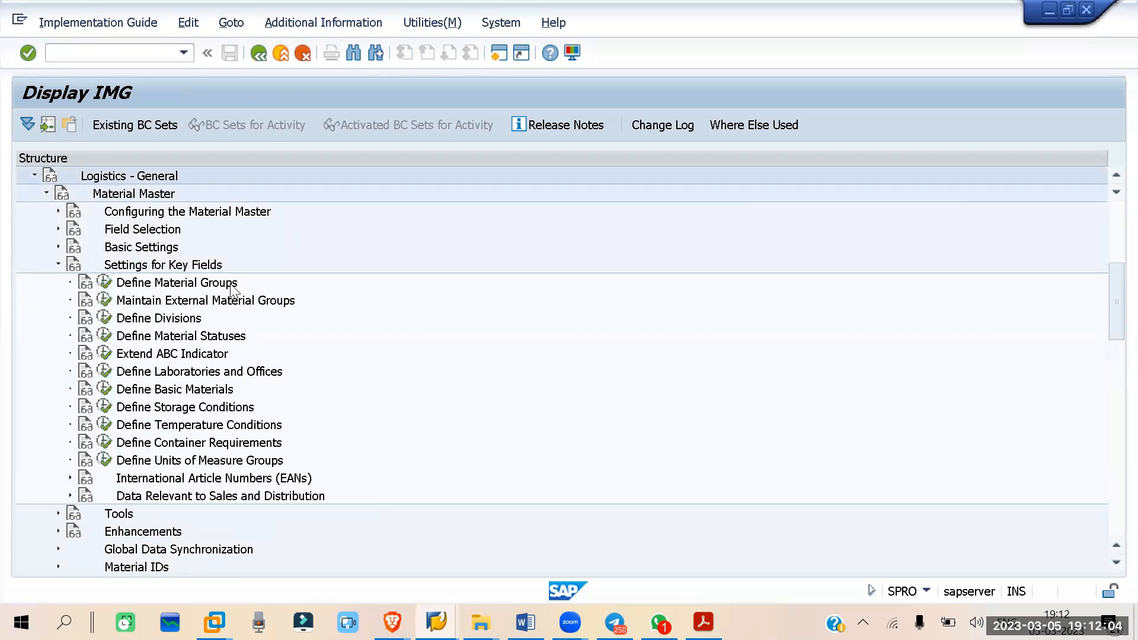
{"action": "left_click", "coordinate": [105, 283]}
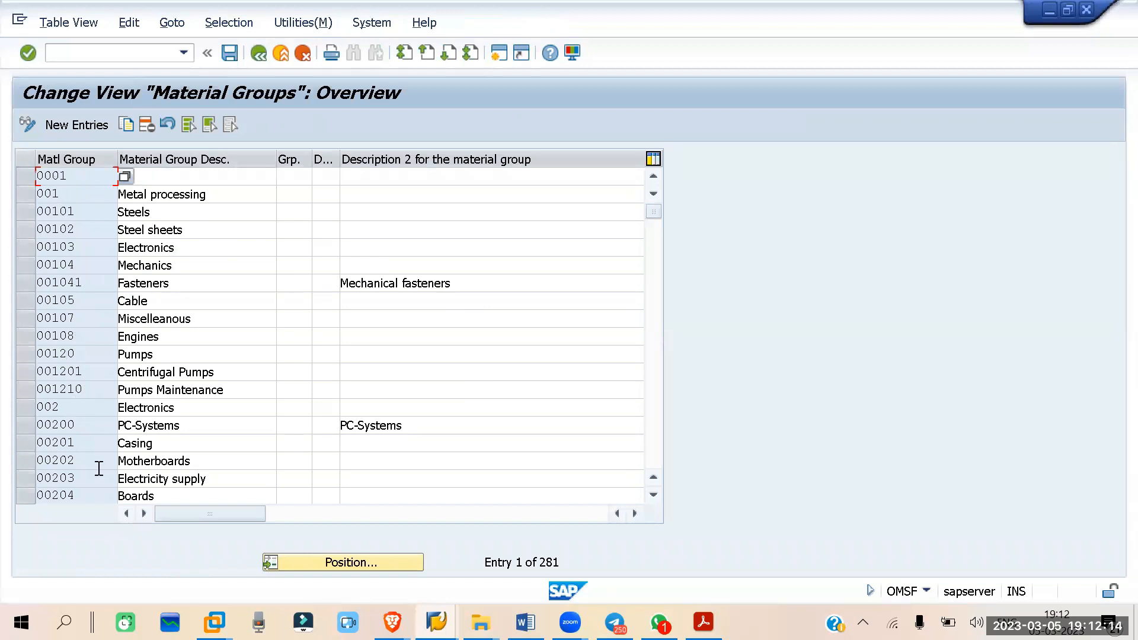
Create material group IT01 with the description PAPER MATERIAL and save it under the "org str itc" customizing request.
{"action": "left_click", "coordinate": [68, 120]}
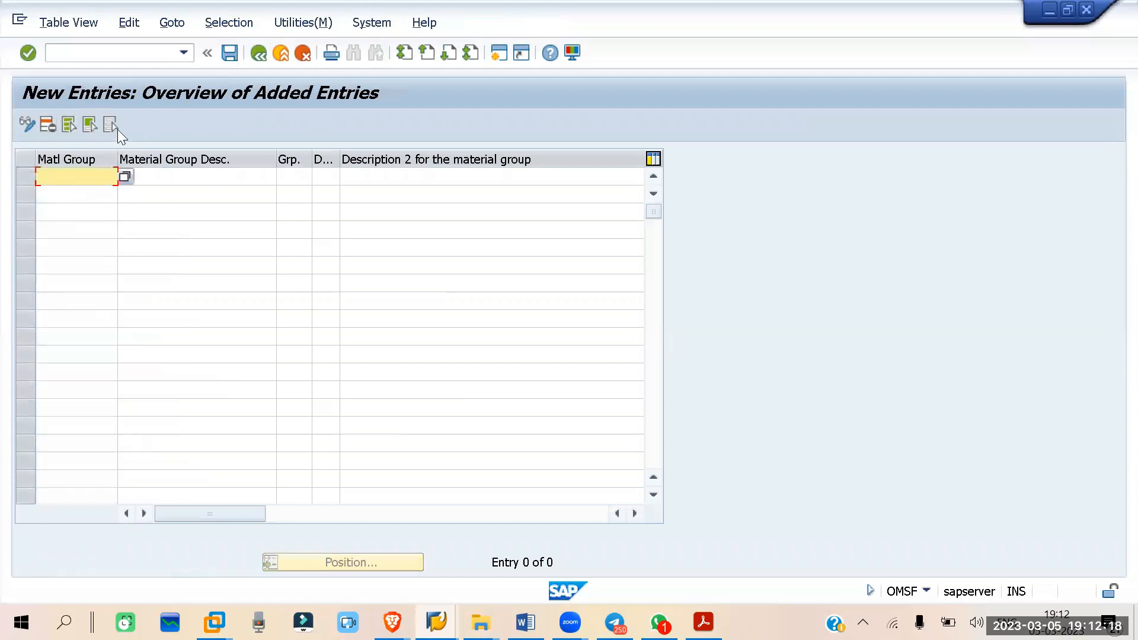
{"action": "type", "text": "ITO"}
{"action": "key", "text": "Tab"}
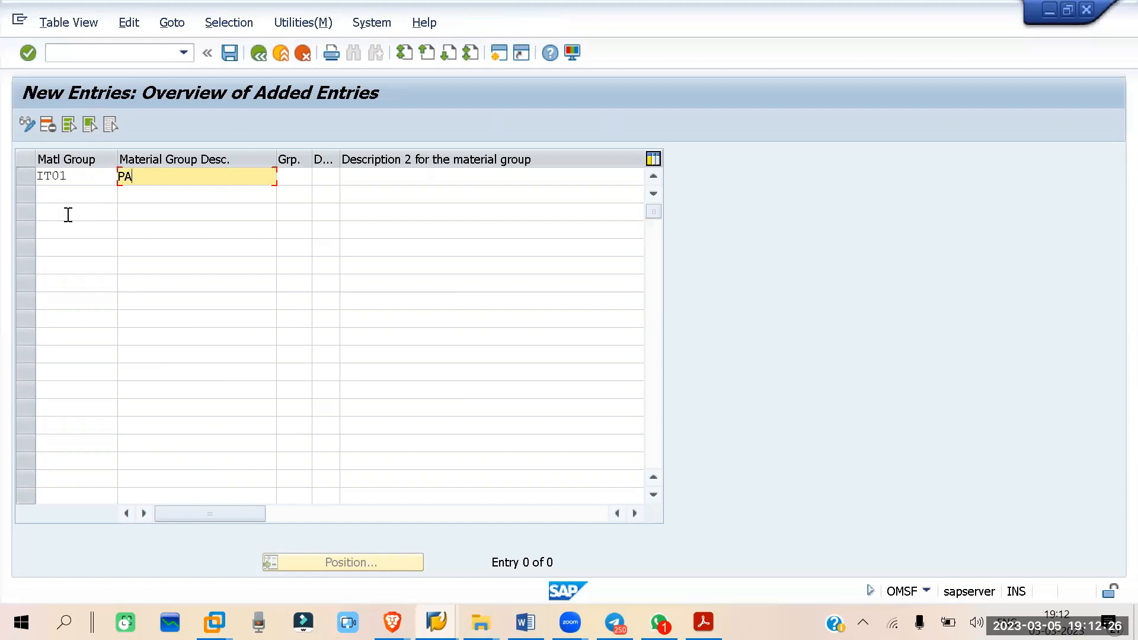
{"action": "type", "text": "PAPER MATERIAL"}
{"action": "key", "text": "Return"}
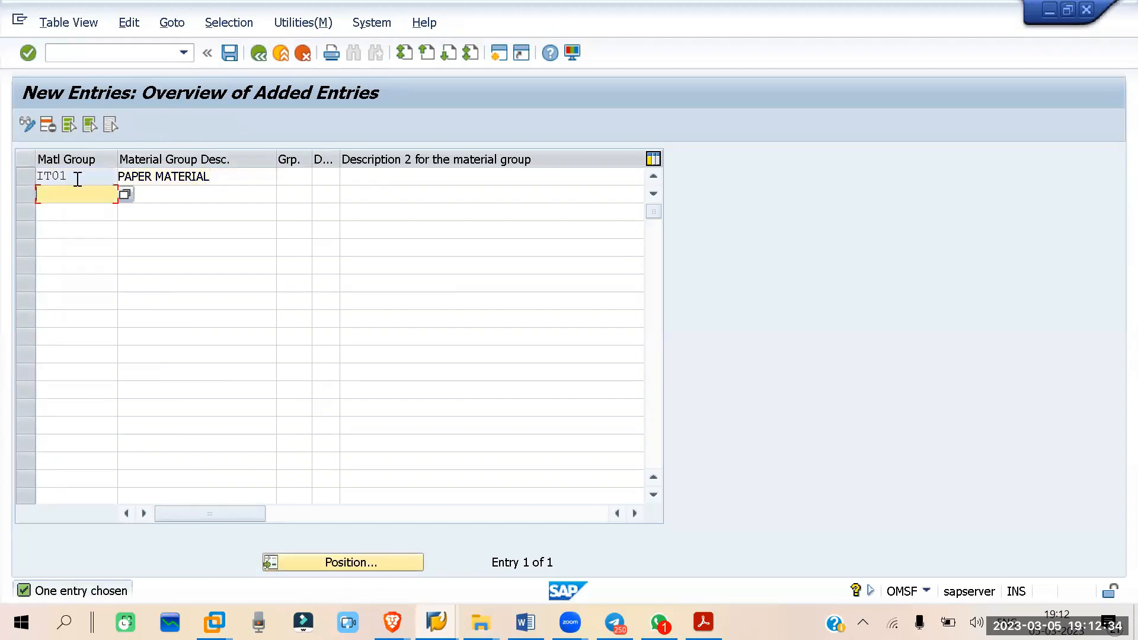
{"action": "double_click", "coordinate": [38, 176]}
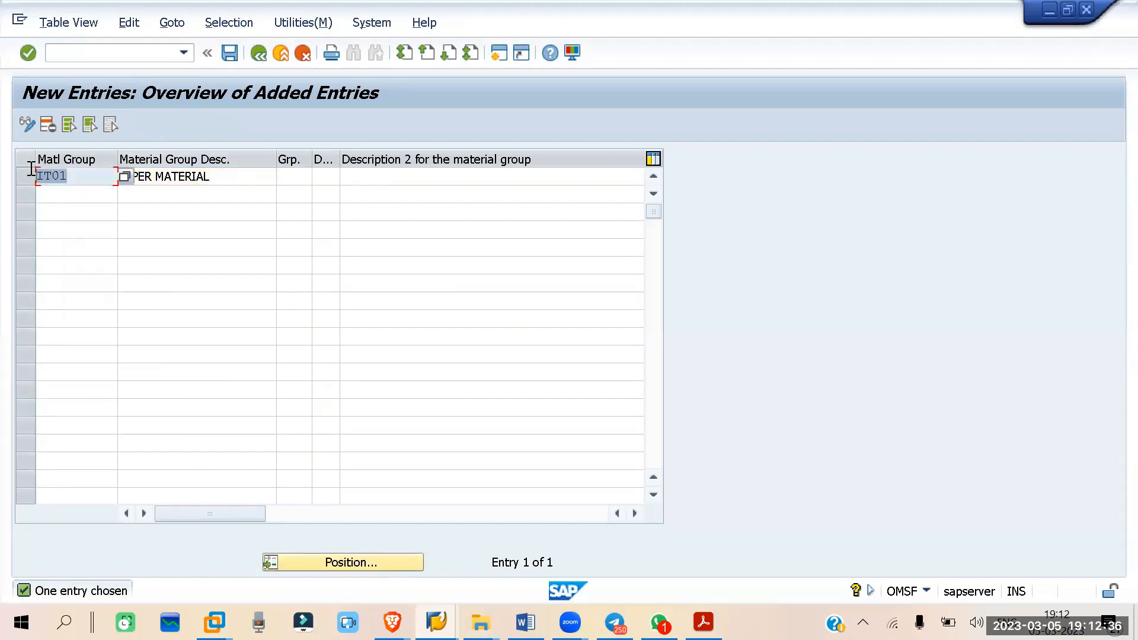
{"action": "left_click", "coordinate": [228, 53]}
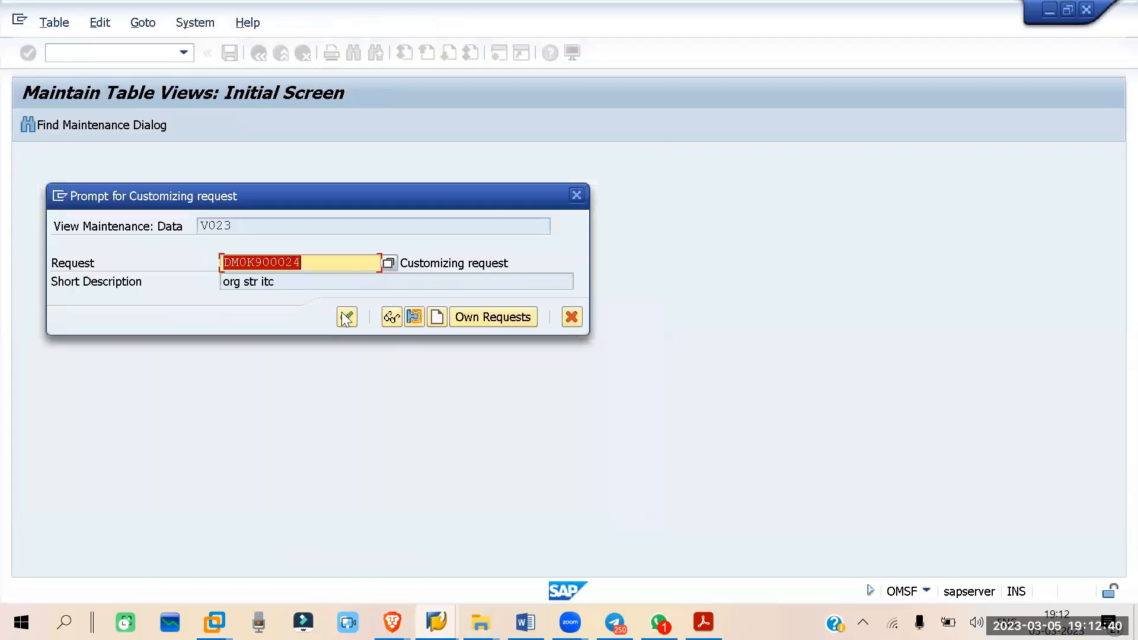
{"action": "left_click", "coordinate": [347, 317]}
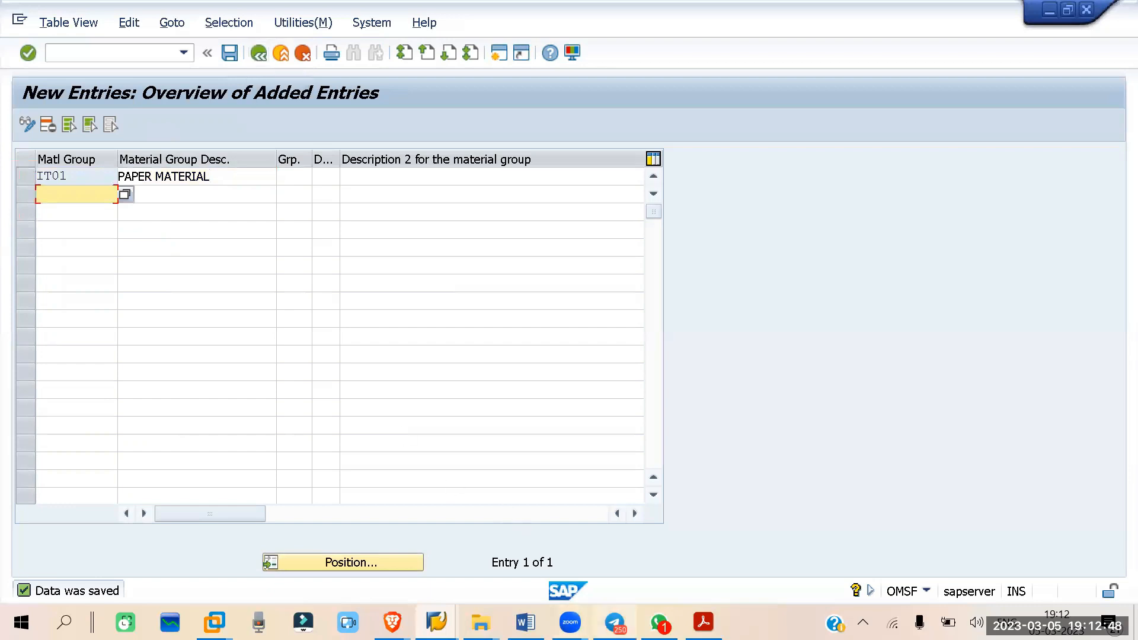
Return to the material creation session, search the material groups for IT01 and assign it to the material.
{"action": "mouse_move", "coordinate": [436, 622]}
{"action": "left_click", "coordinate": [441, 498]}
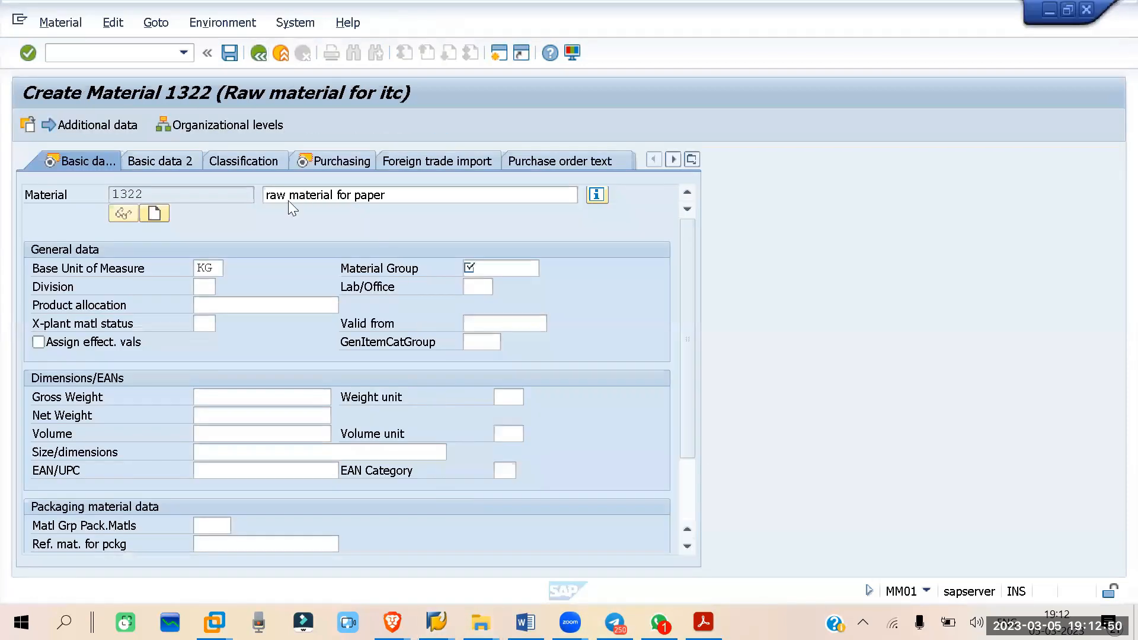
{"action": "key", "text": "Return"}
{"action": "left_click", "coordinate": [549, 268]}
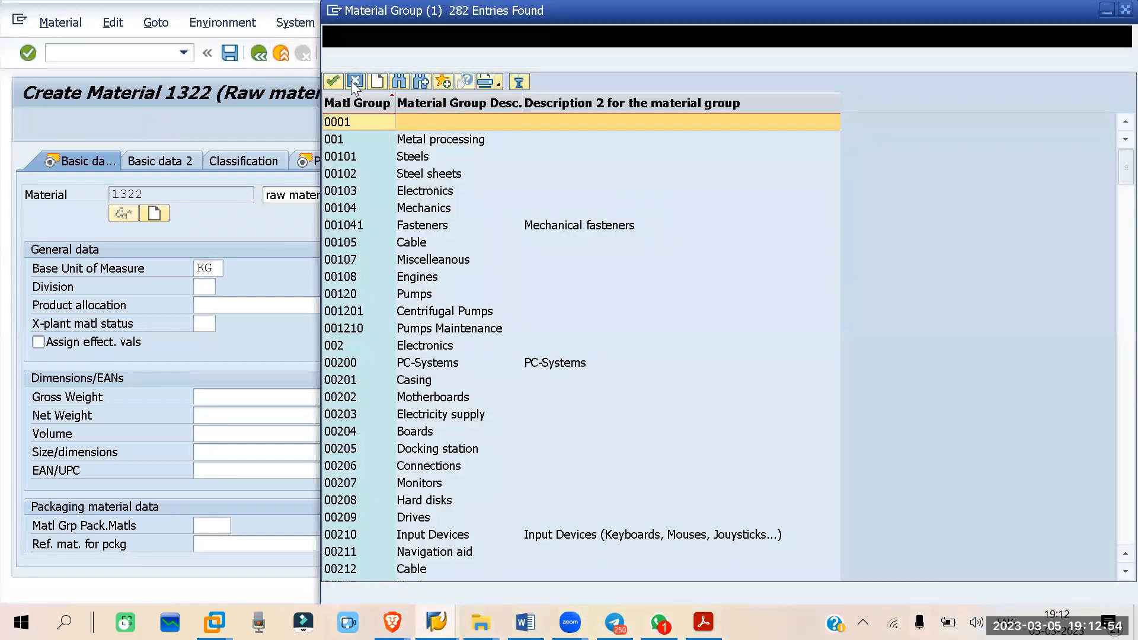
{"action": "left_click", "coordinate": [400, 83]}
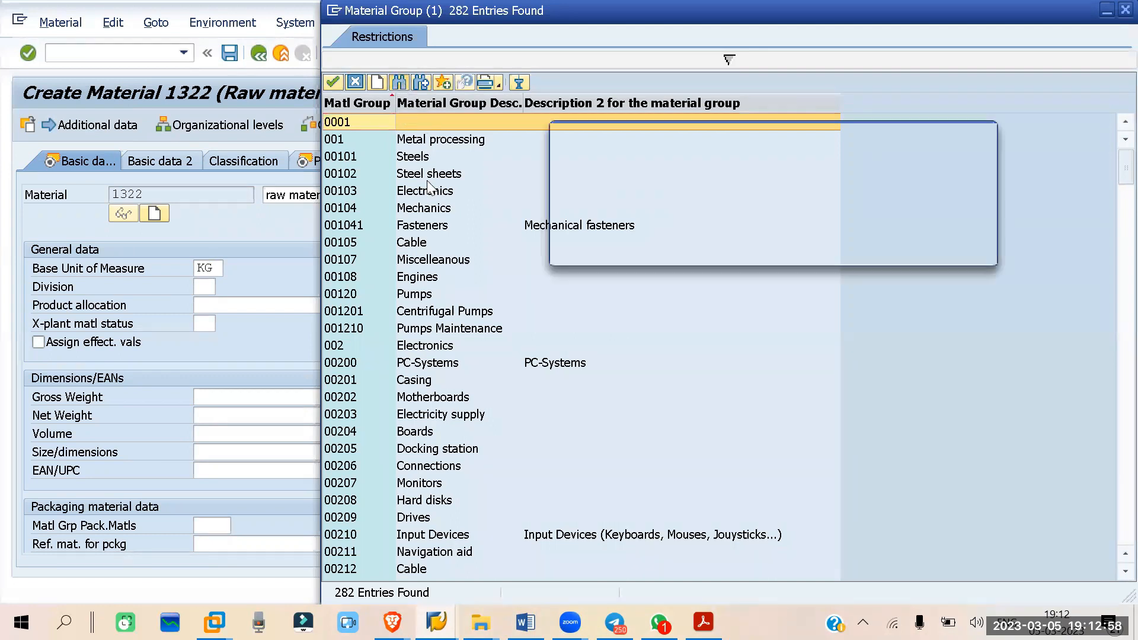
{"action": "type", "text": "IT01"}
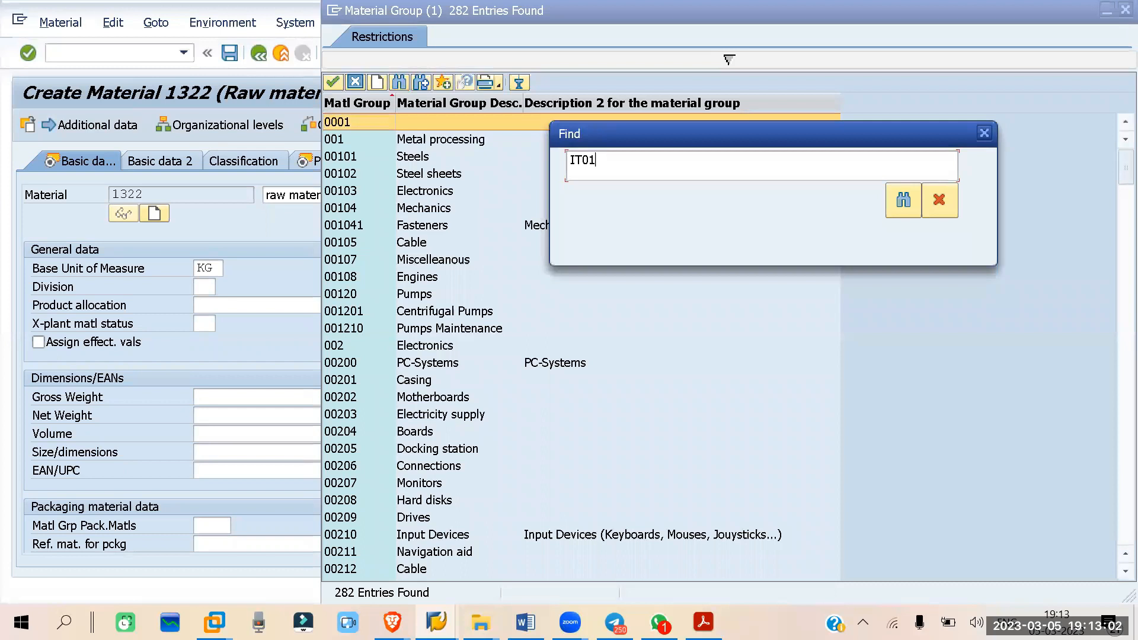
{"action": "key", "text": "Return"}
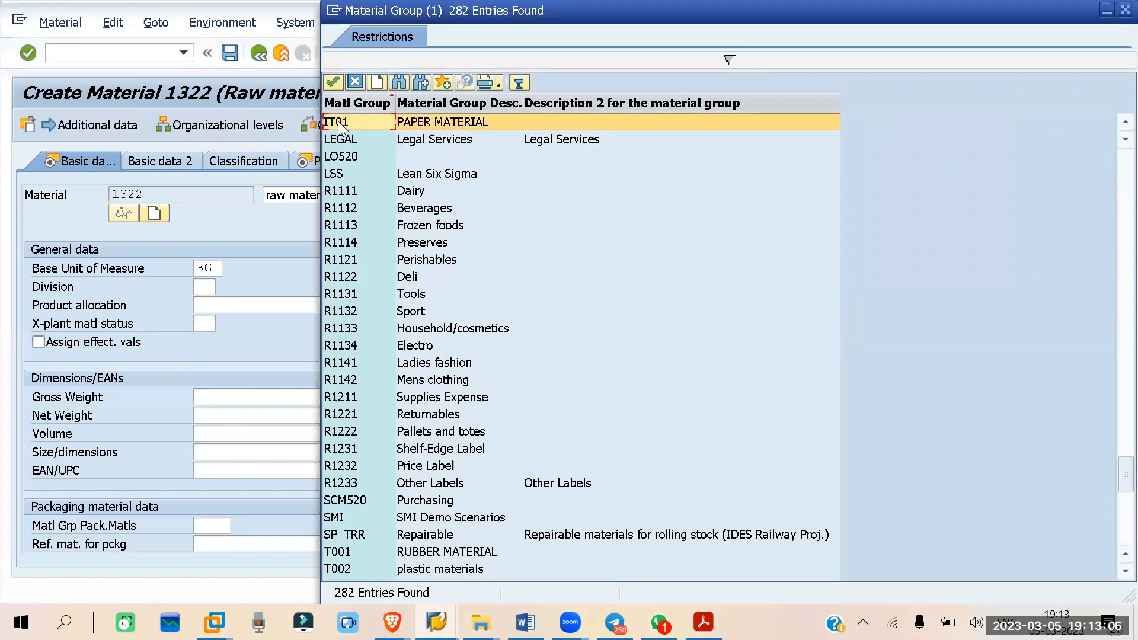
{"action": "double_click", "coordinate": [339, 122]}
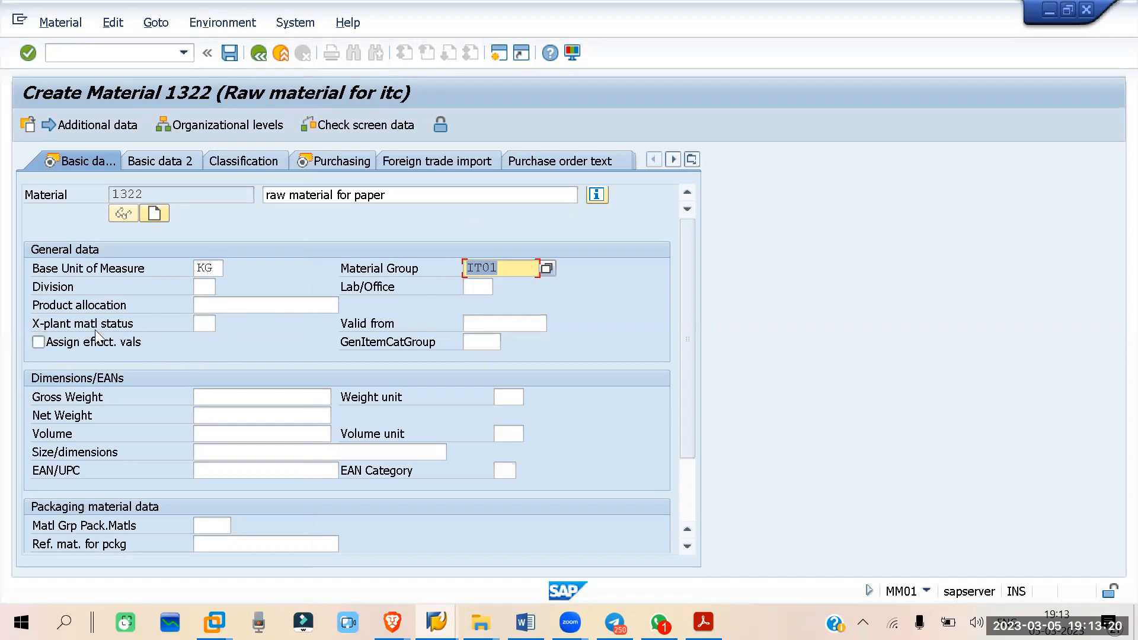
Review the cross-plant material status options without choosing one and look over the remaining basic data fields.
{"action": "left_click", "coordinate": [208, 325]}
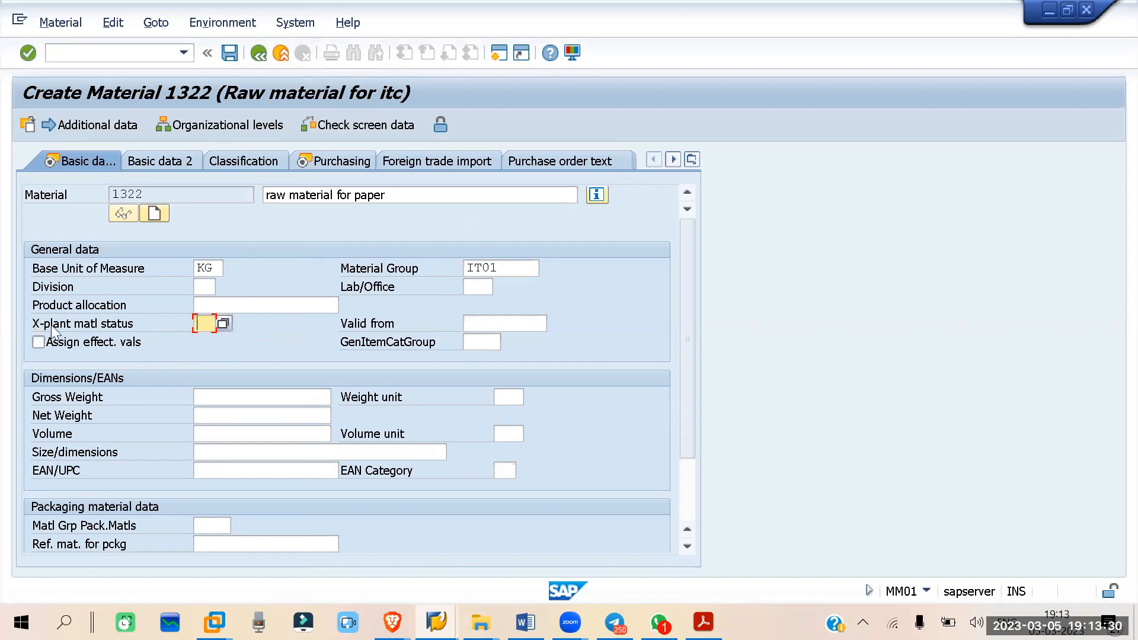
{"action": "left_click", "coordinate": [225, 322]}
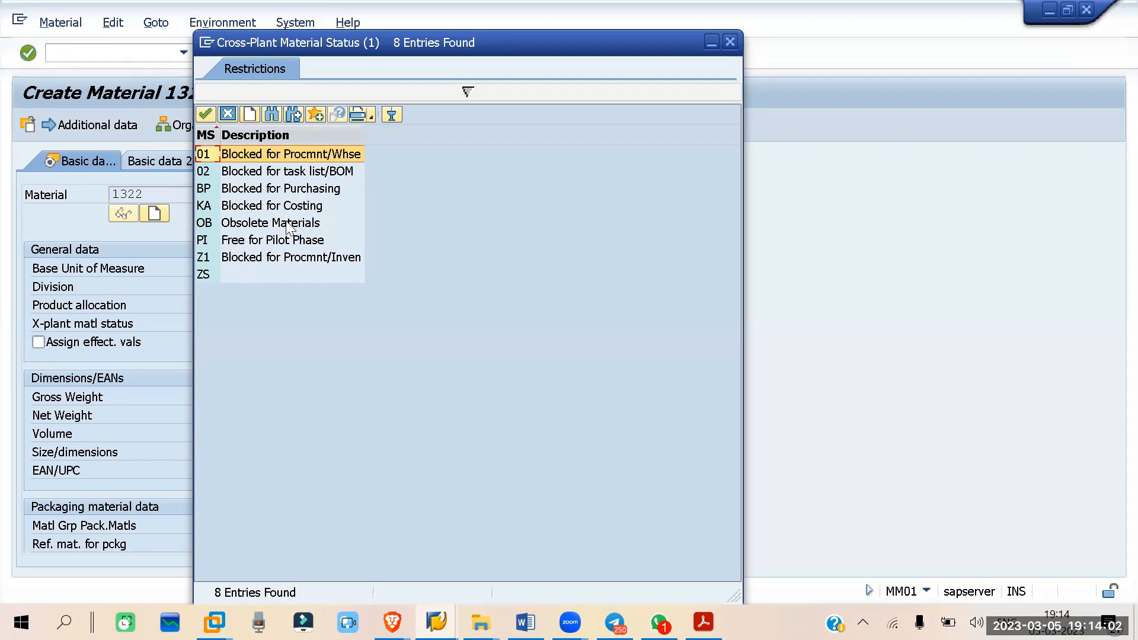
{"action": "left_click", "coordinate": [730, 41]}
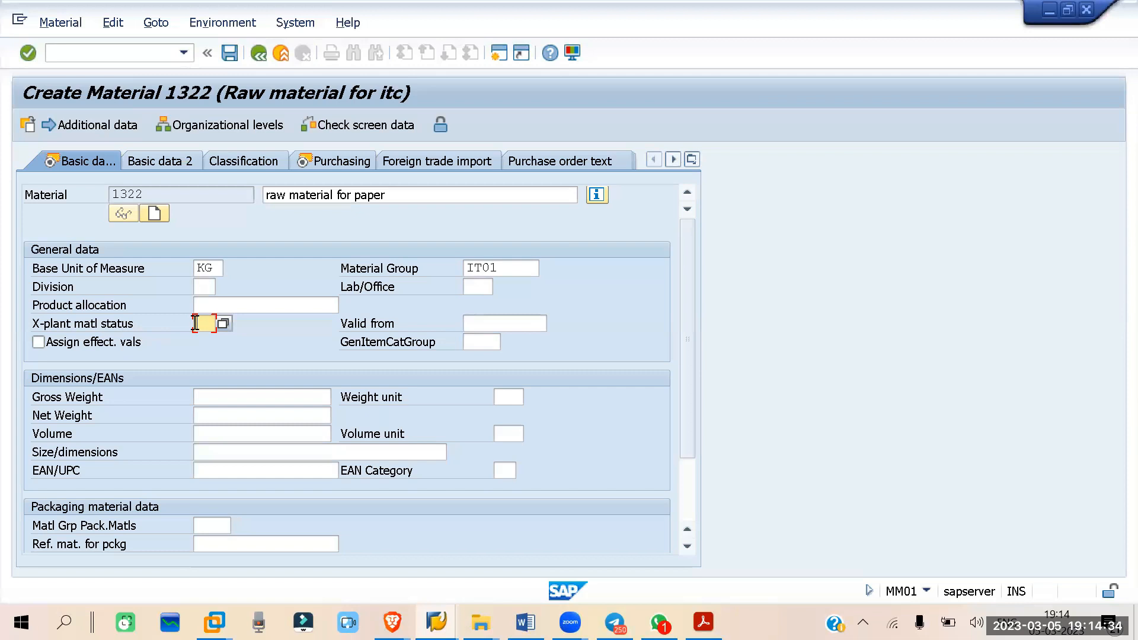
{"action": "scroll", "coordinate": [258, 308], "scroll_direction": "down", "scroll_amount": 3}
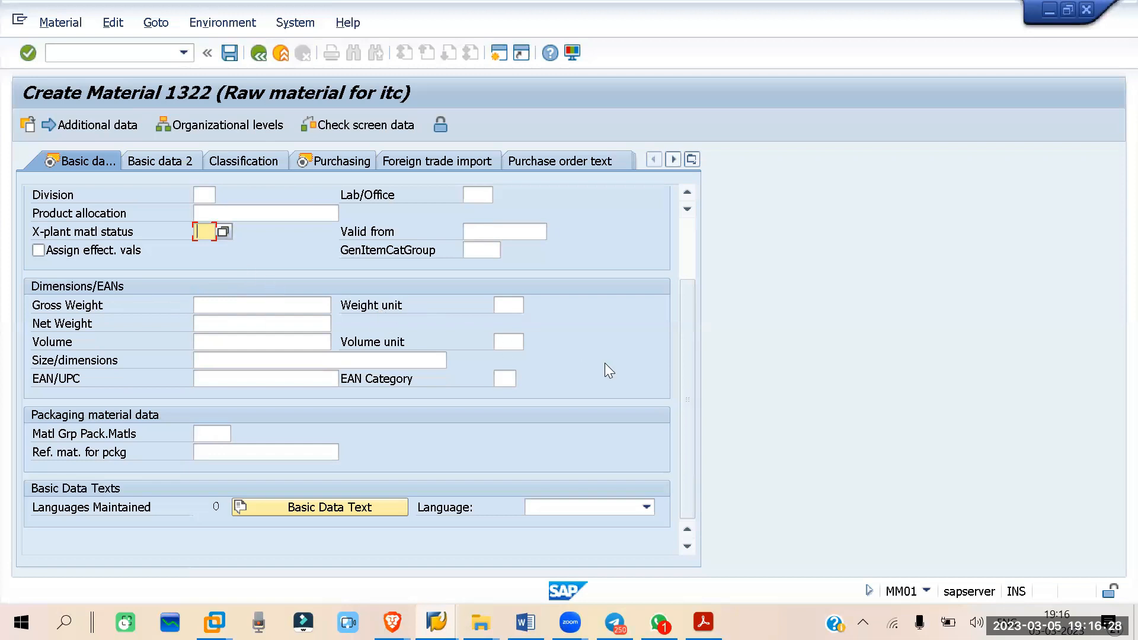
{"action": "scroll", "coordinate": [605, 371], "scroll_direction": "up", "scroll_amount": 3}
{"action": "scroll", "coordinate": [605, 371], "scroll_direction": "down", "scroll_amount": 3}
{"action": "scroll", "coordinate": [605, 371], "scroll_direction": "up", "scroll_amount": 3}
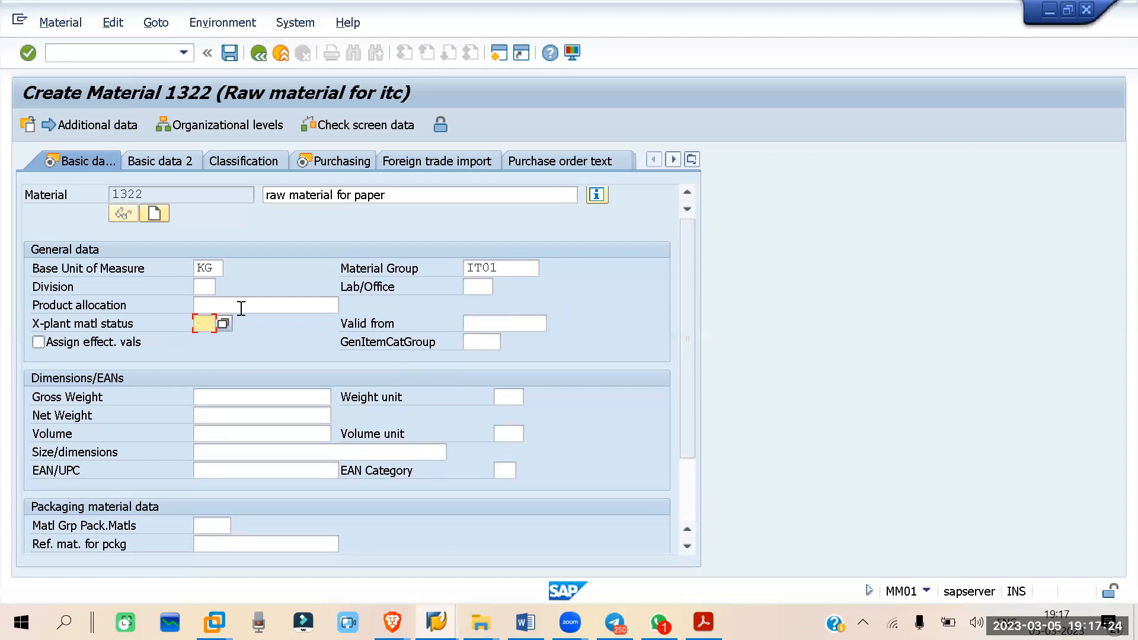
{"action": "scroll", "coordinate": [368, 215], "scroll_direction": "down", "scroll_amount": 3}
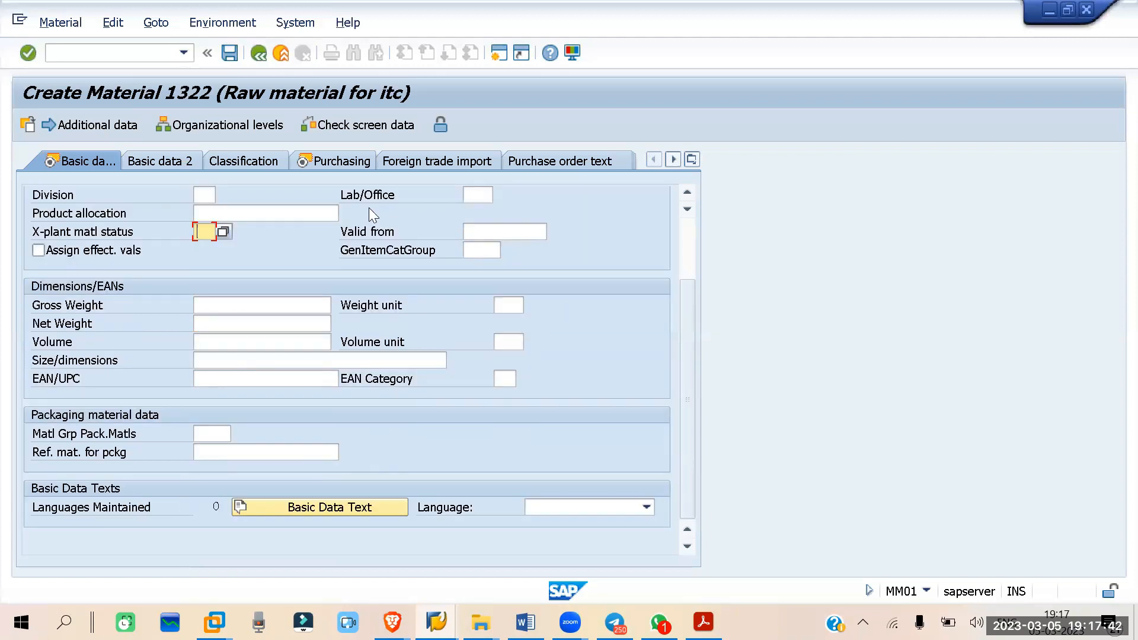
{"action": "scroll", "coordinate": [515, 418], "scroll_direction": "up", "scroll_amount": 3}
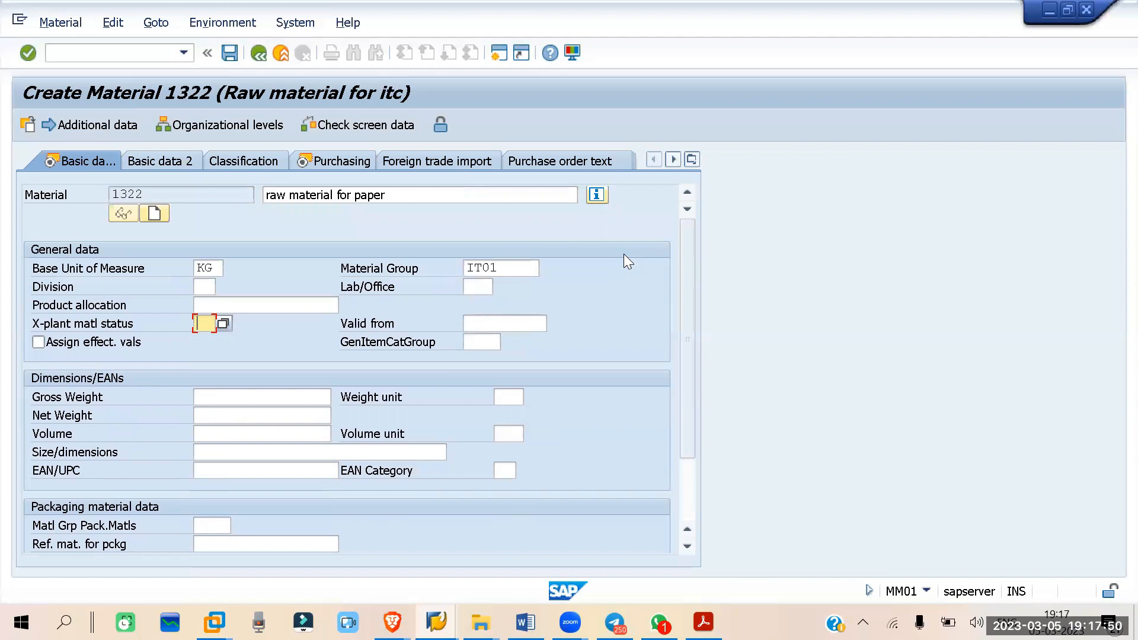
Continue to the material's purchasing data and go to the base unit of measure.
{"action": "key", "text": "Return"}
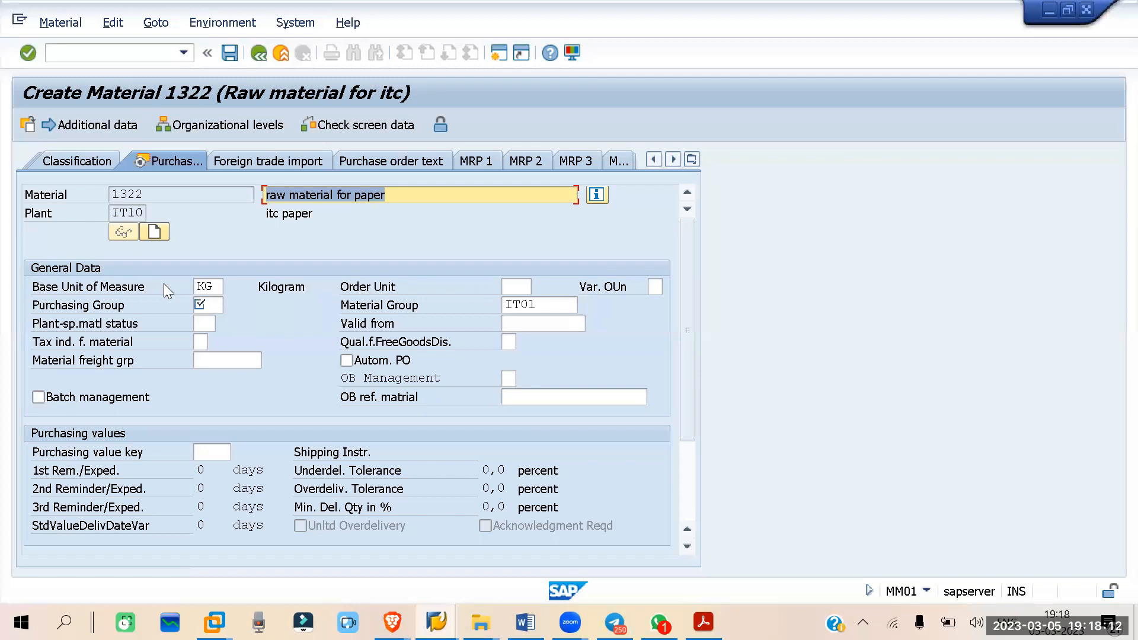
{"action": "left_click", "coordinate": [215, 286]}
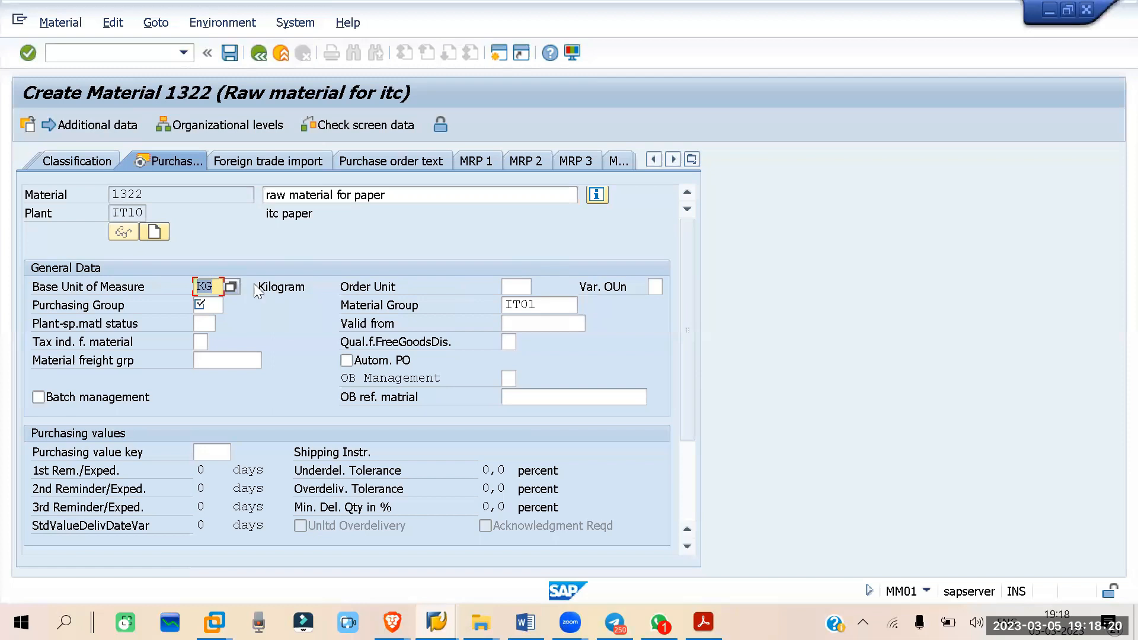
Set the material's order unit to TON (US ton) from the list of commercial measurement units and compare it with the base unit.
{"action": "double_click", "coordinate": [298, 288]}
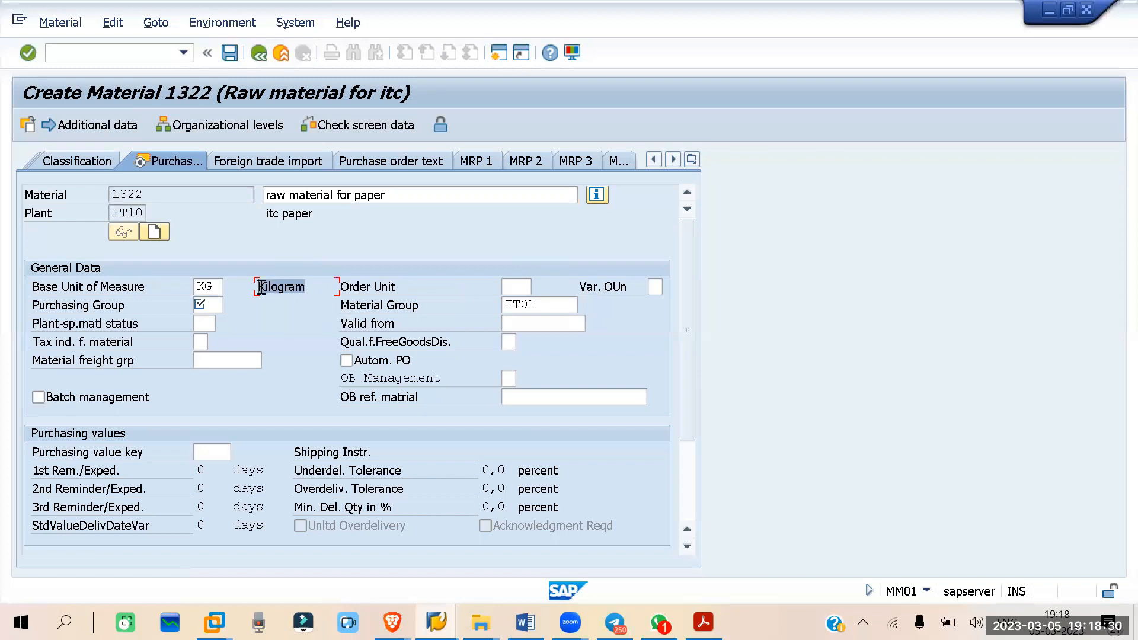
{"action": "left_click", "coordinate": [519, 285]}
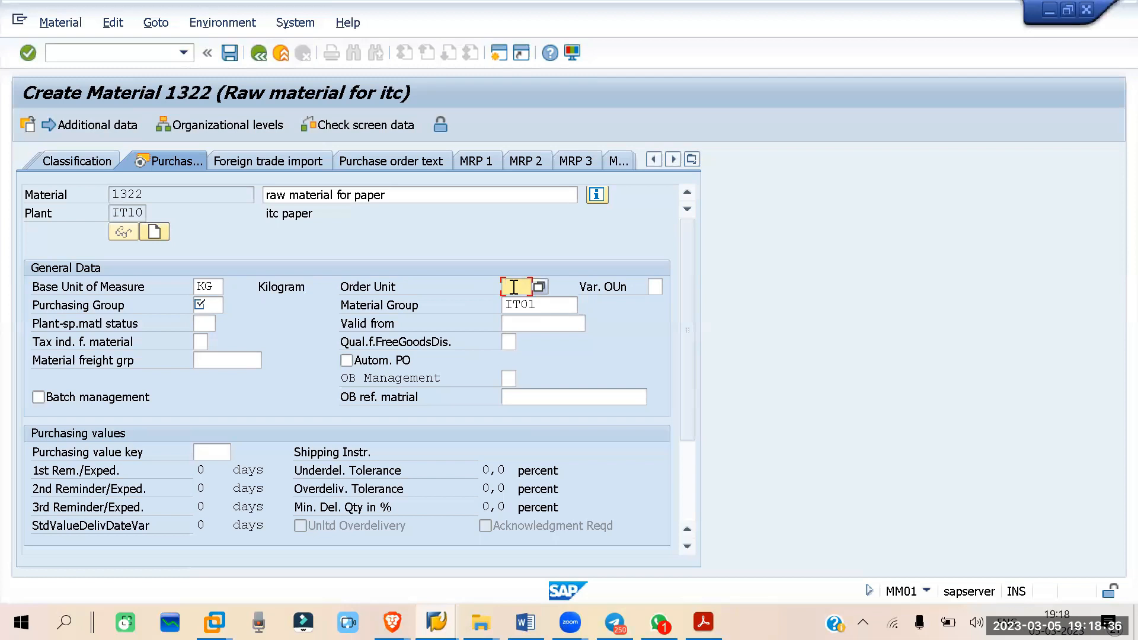
{"action": "type", "text": "TON"}
{"action": "left_click", "coordinate": [538, 287]}
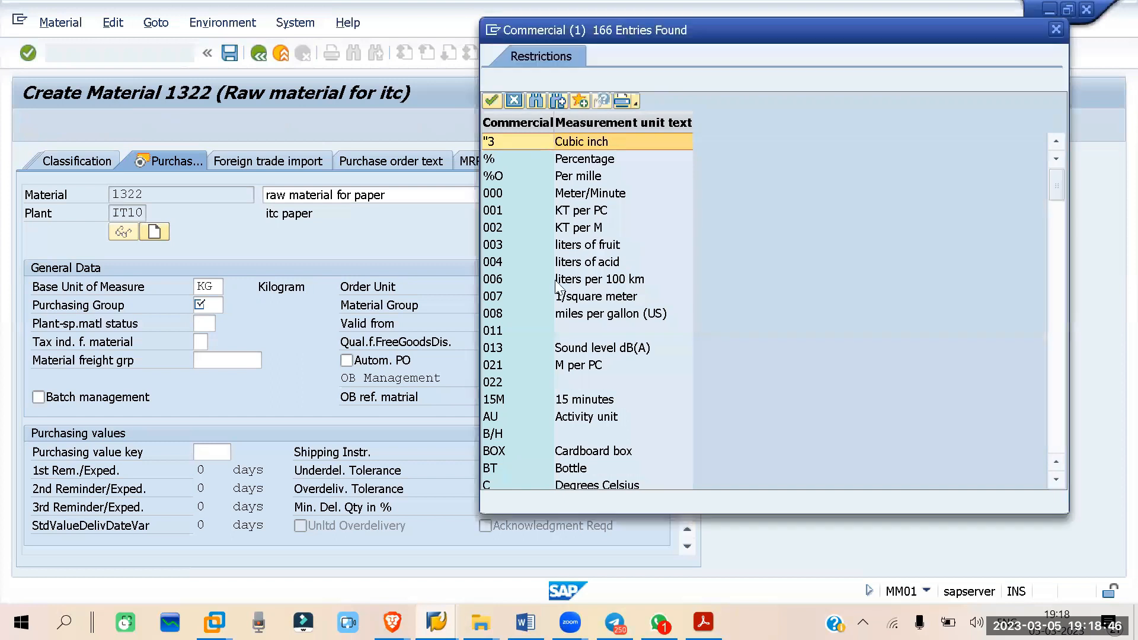
{"action": "scroll", "coordinate": [557, 328], "scroll_direction": "down", "scroll_amount": 1}
{"action": "scroll", "coordinate": [561, 332], "scroll_direction": "down", "scroll_amount": 15}
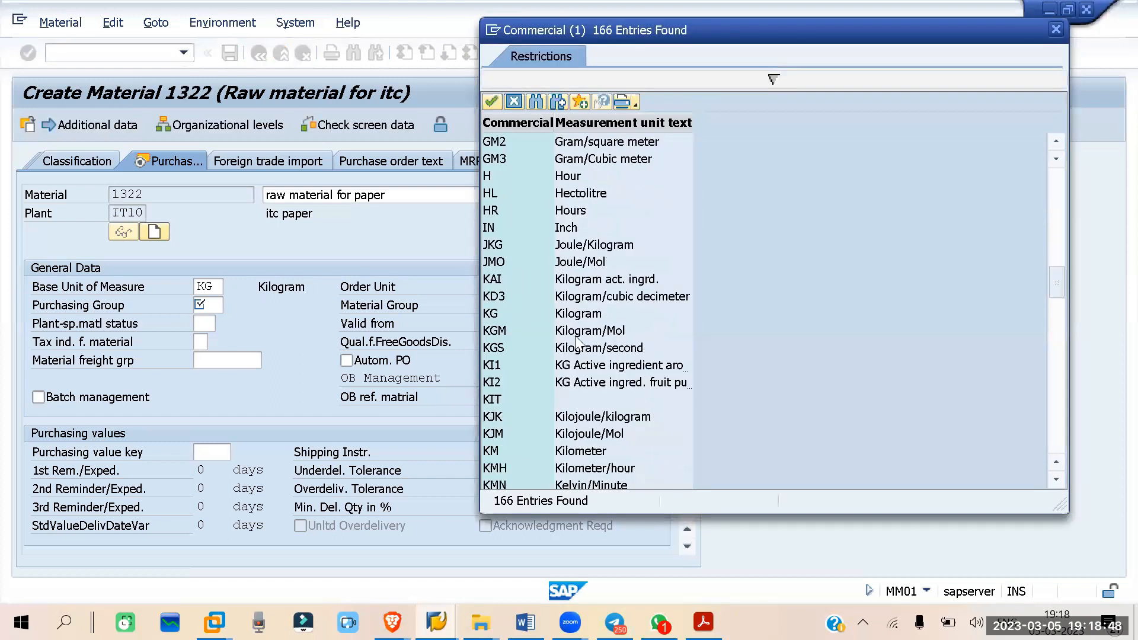
{"action": "scroll", "coordinate": [569, 339], "scroll_direction": "down", "scroll_amount": 20}
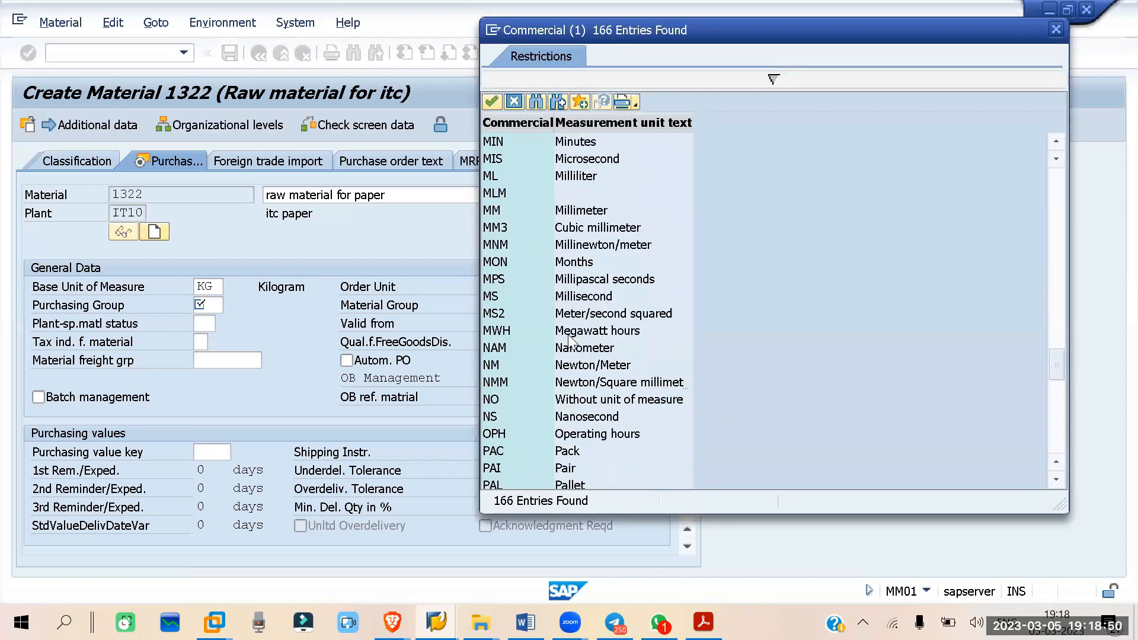
{"action": "scroll", "coordinate": [568, 337], "scroll_direction": "down", "scroll_amount": 6}
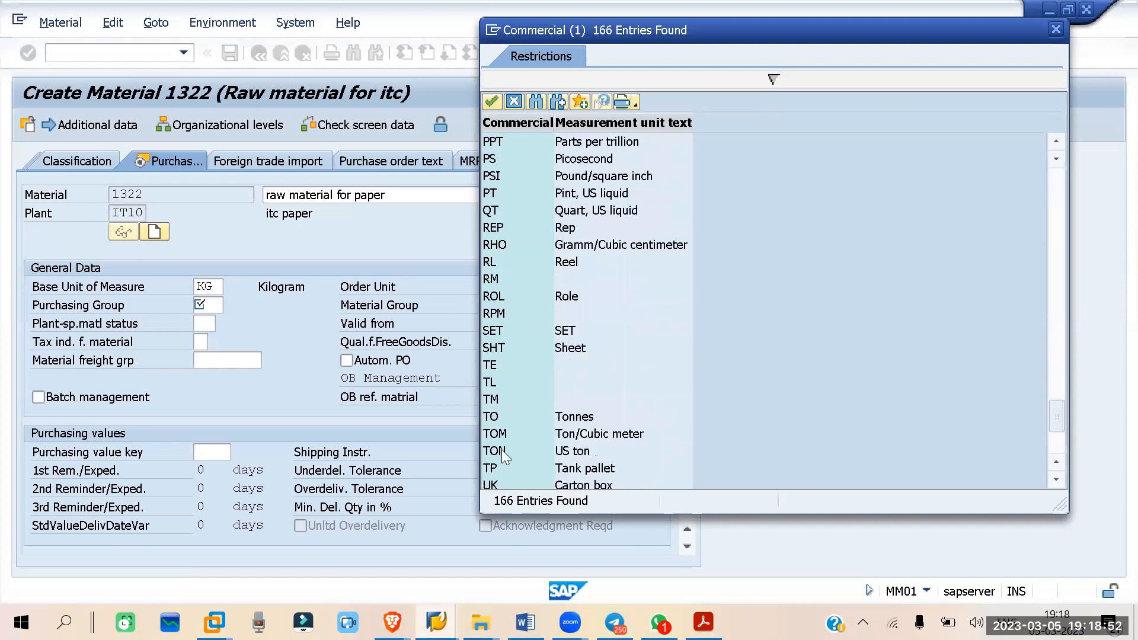
{"action": "double_click", "coordinate": [575, 451]}
{"action": "left_click", "coordinate": [509, 289]}
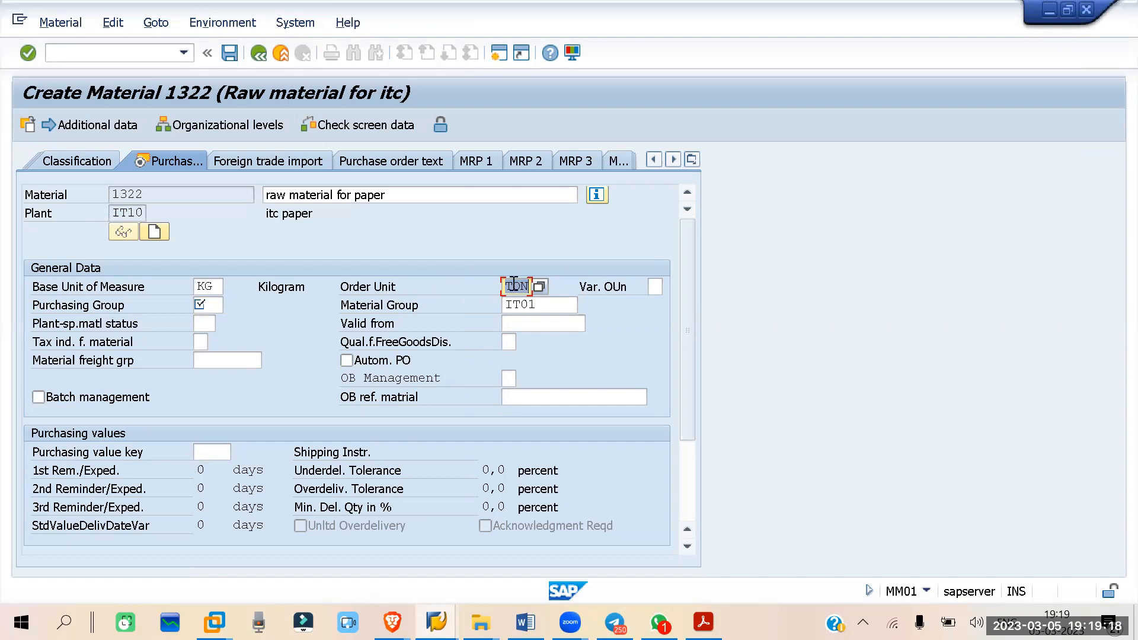
{"action": "left_click", "coordinate": [212, 287]}
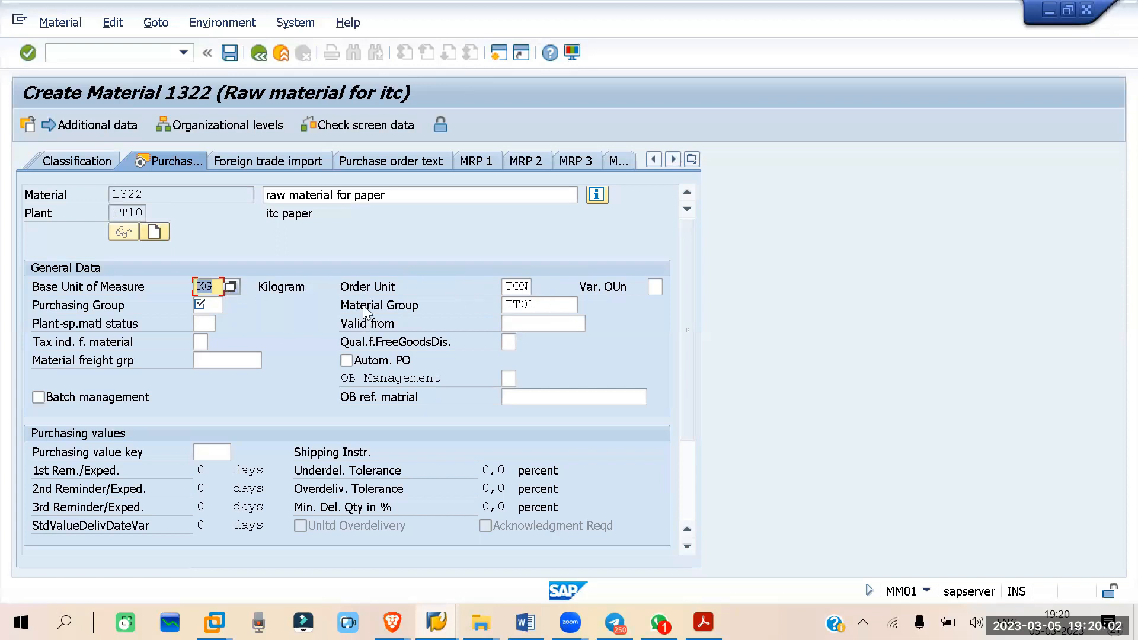
Review the variable purchase order unit options without choosing one.
{"action": "left_click", "coordinate": [654, 287]}
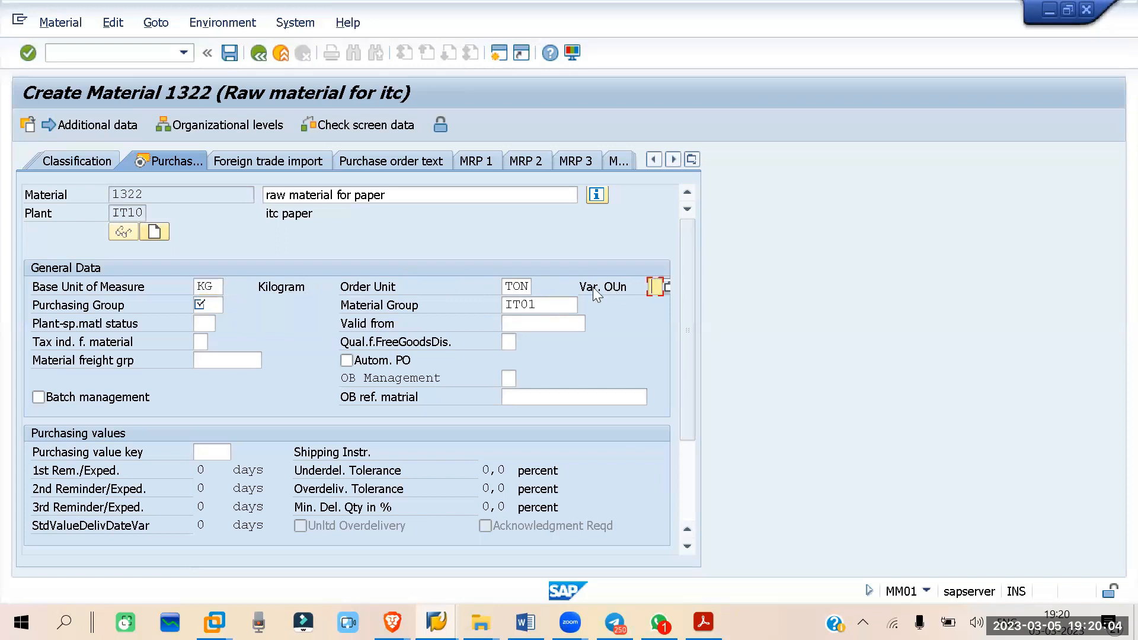
{"action": "left_click", "coordinate": [668, 288]}
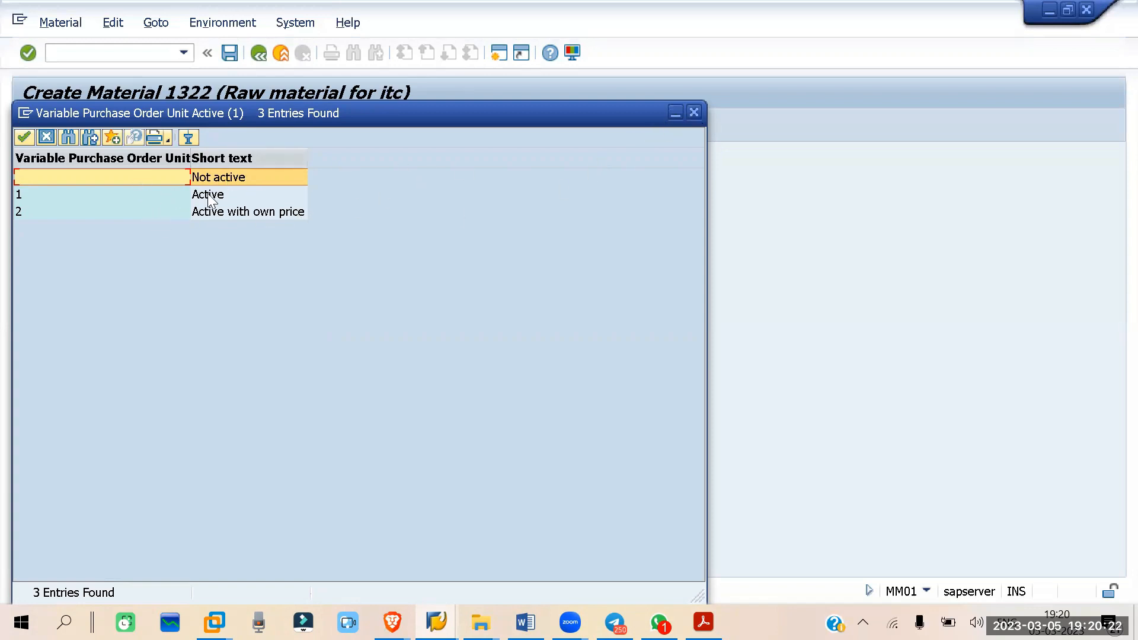
{"action": "left_click", "coordinate": [693, 112]}
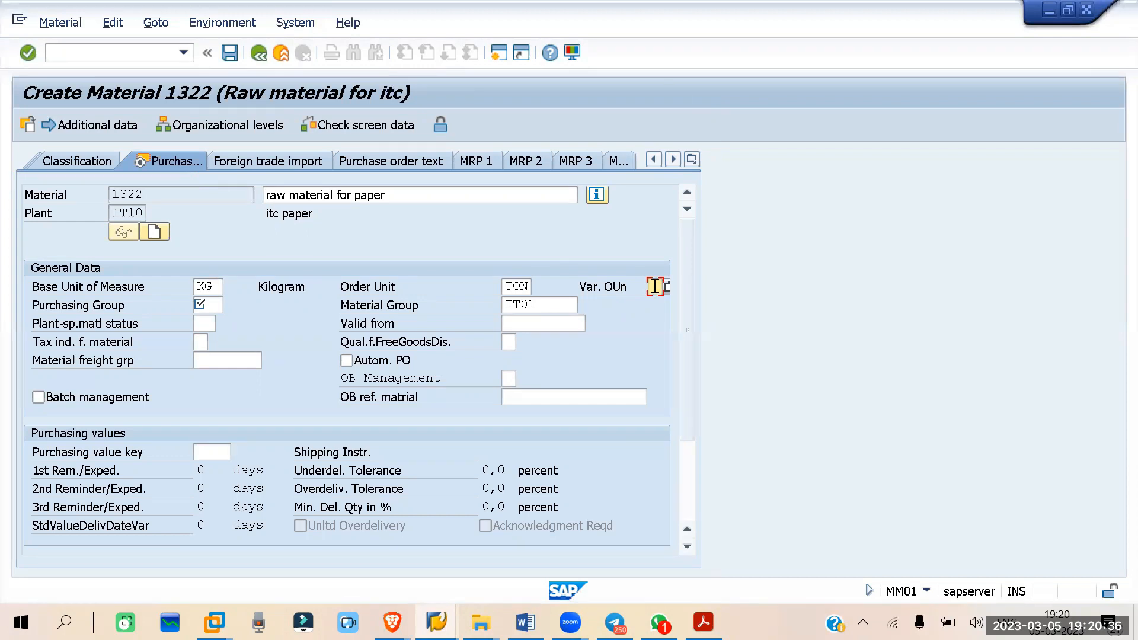
Clear the order unit in the material's purchasing data.
{"action": "left_click", "coordinate": [528, 286]}
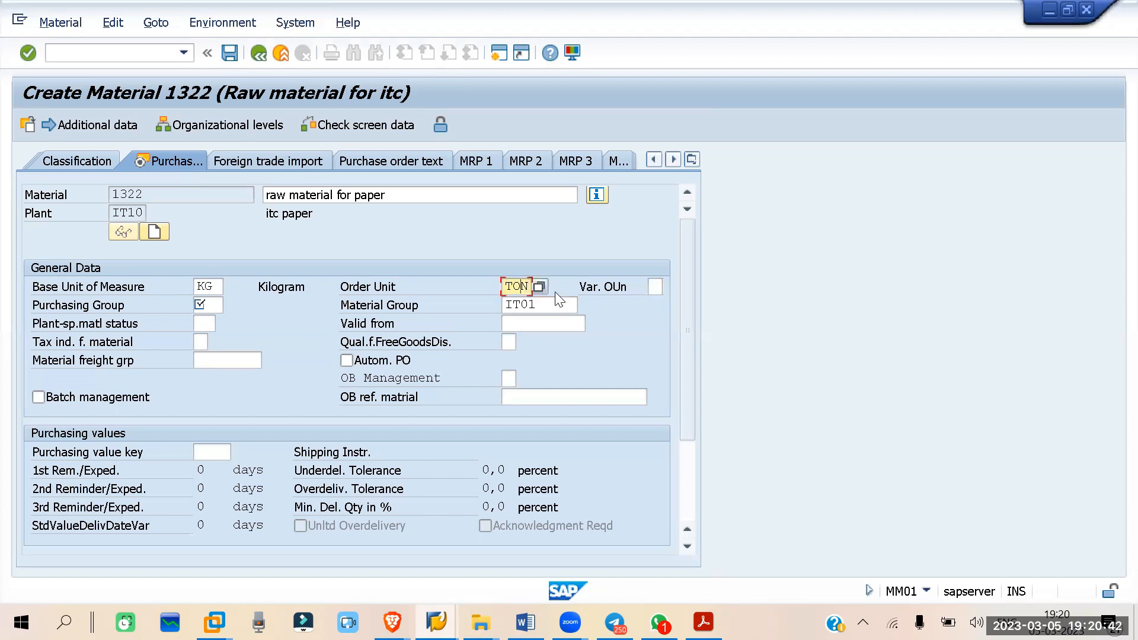
{"action": "key", "text": "BackSpace"}
{"action": "key", "text": "BackSpace"}
{"action": "key", "text": "BackSpace"}
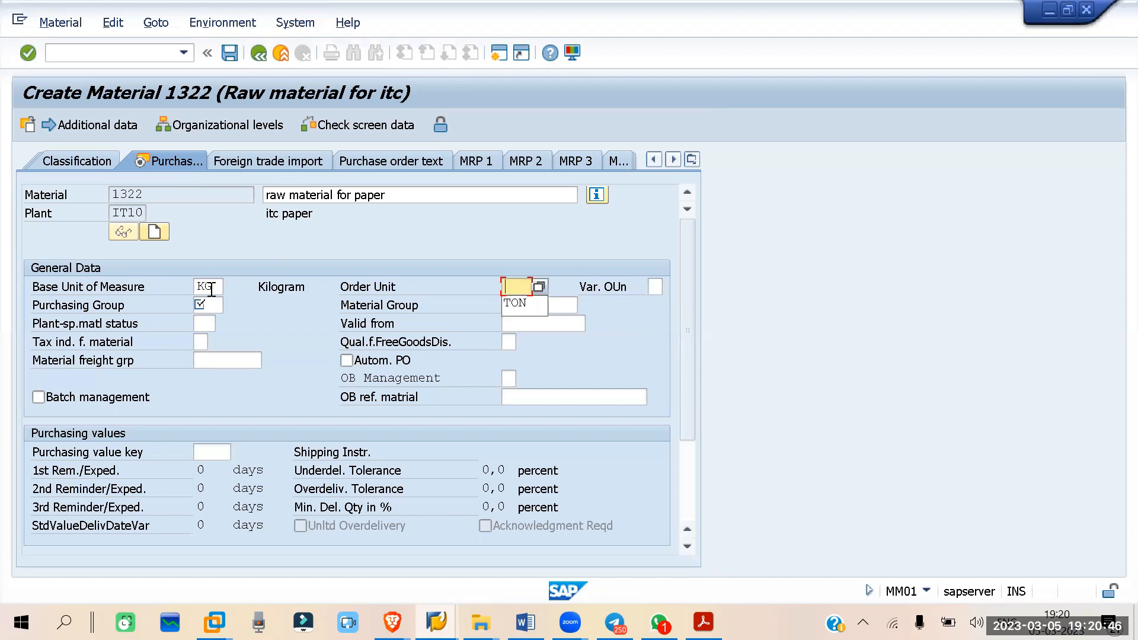
{"action": "left_click", "coordinate": [255, 325]}
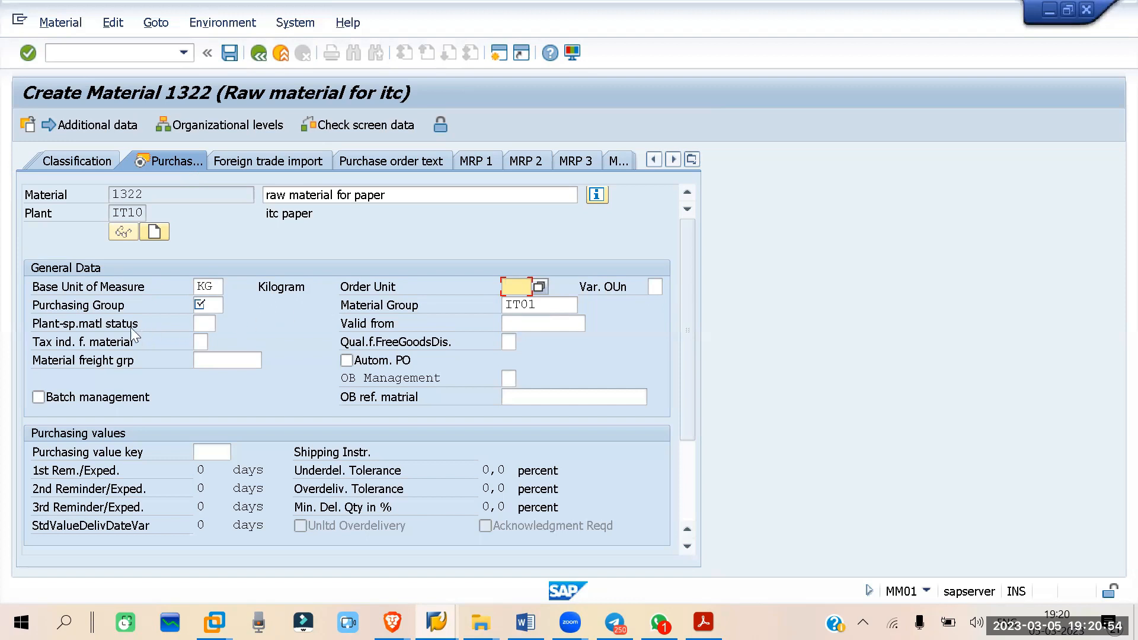
Look through the list of existing purchasing groups for the material and close it without choosing one.
{"action": "left_click", "coordinate": [207, 305]}
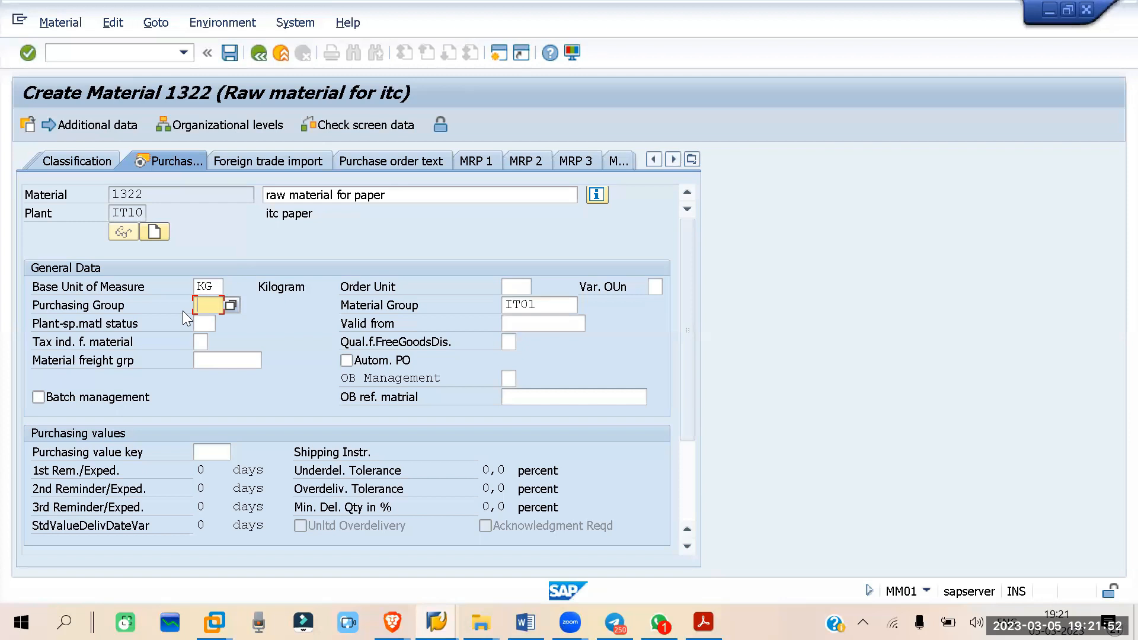
{"action": "left_click", "coordinate": [231, 305]}
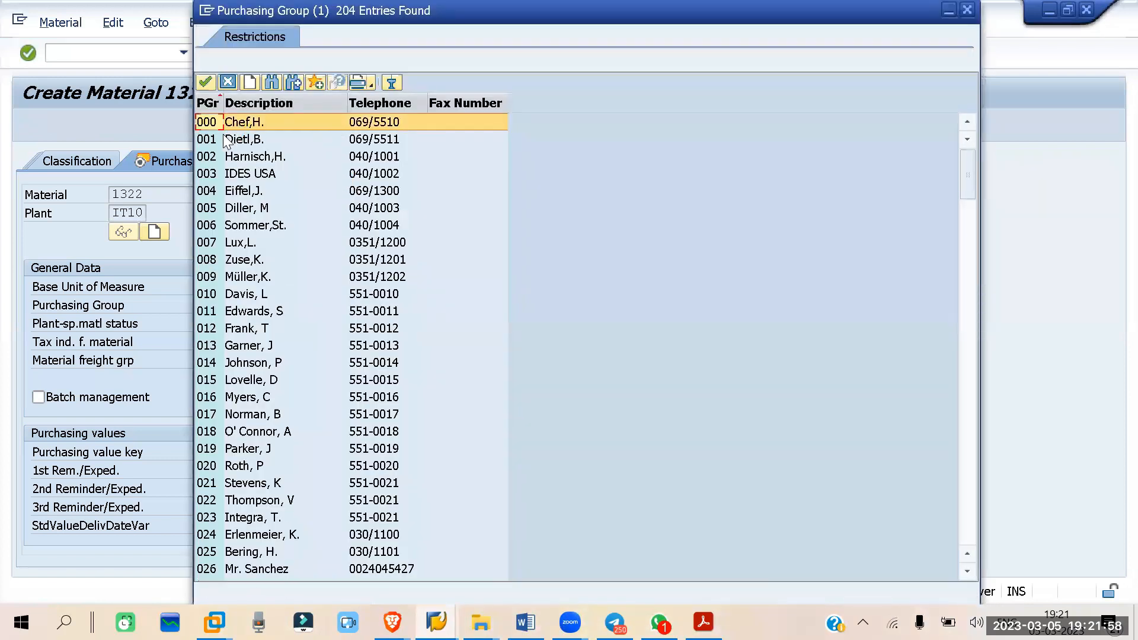
{"action": "scroll", "coordinate": [243, 207], "scroll_direction": "down", "scroll_amount": 6}
{"action": "scroll", "coordinate": [252, 241], "scroll_direction": "down", "scroll_amount": 20}
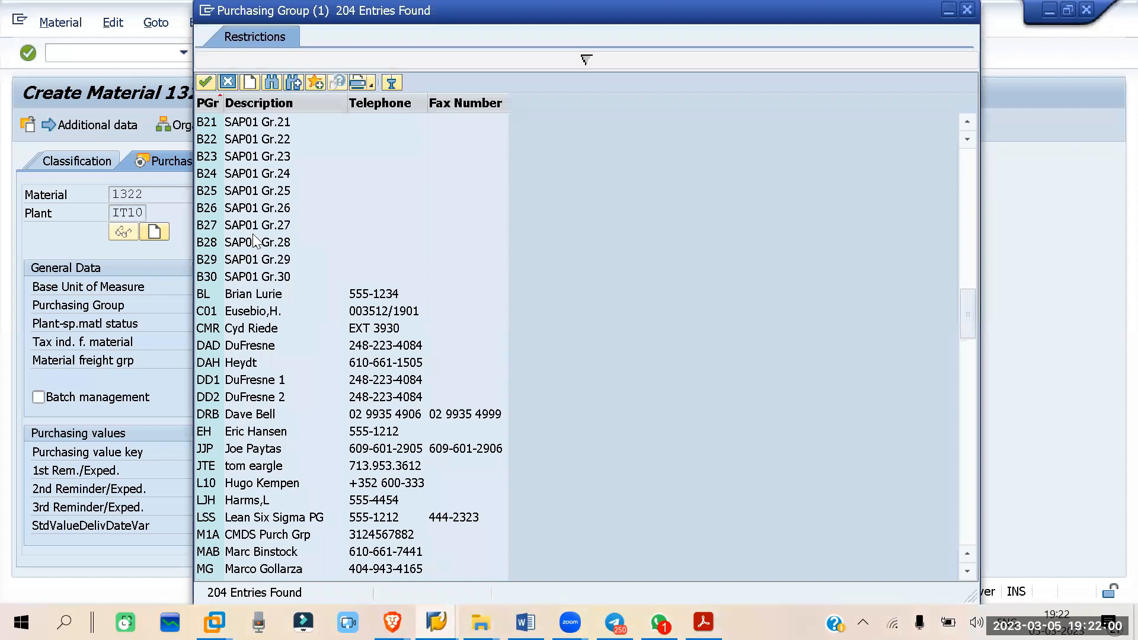
{"action": "scroll", "coordinate": [270, 240], "scroll_direction": "down", "scroll_amount": 8}
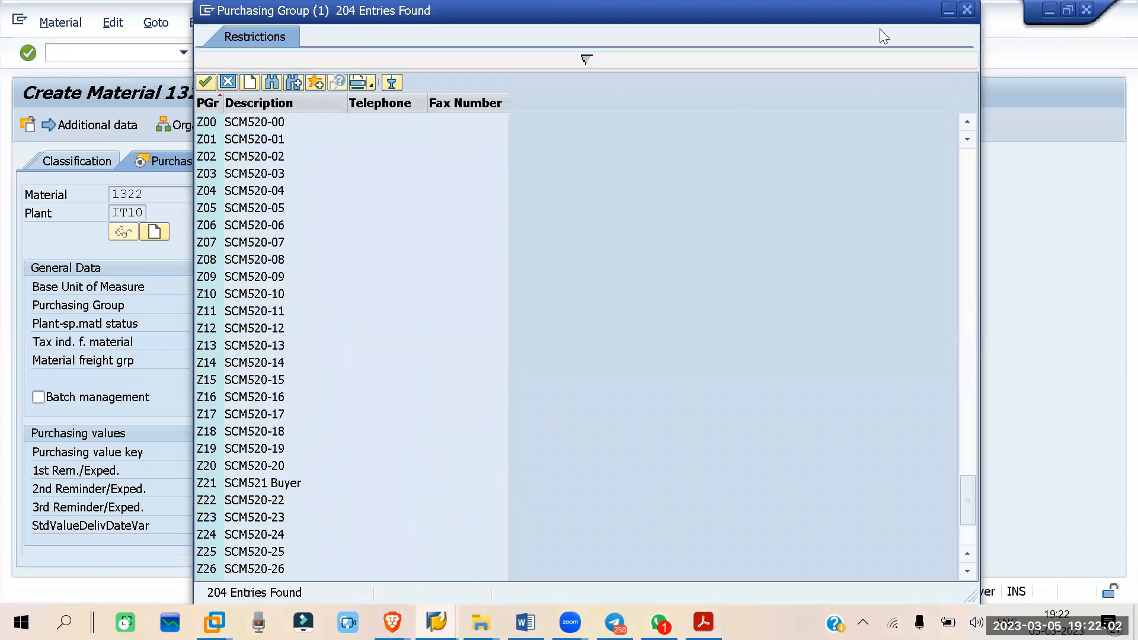
{"action": "left_click", "coordinate": [967, 10]}
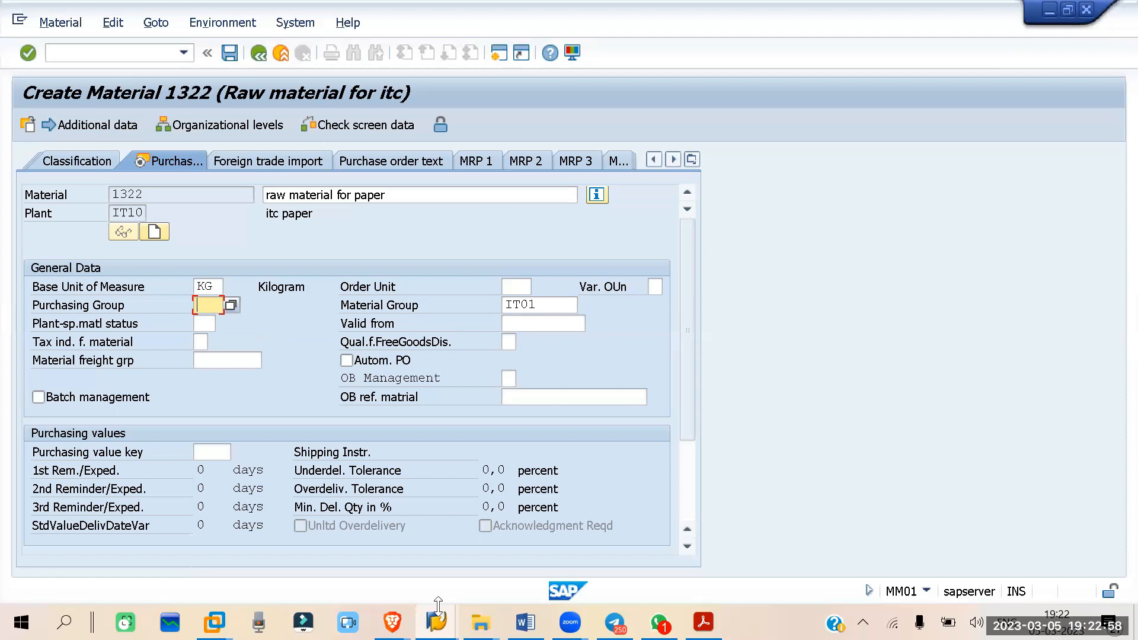
Switch to the customizing session with the material group entries and return to the implementation guide structure.
{"action": "mouse_move", "coordinate": [437, 623]}
{"action": "left_click", "coordinate": [616, 544]}
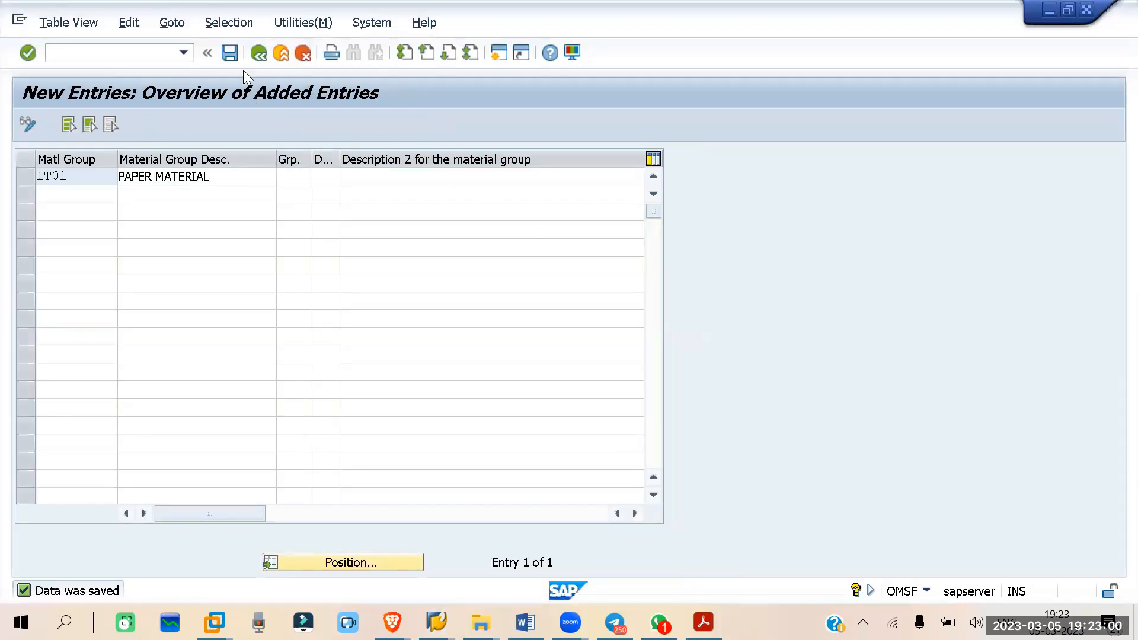
{"action": "left_click", "coordinate": [258, 53]}
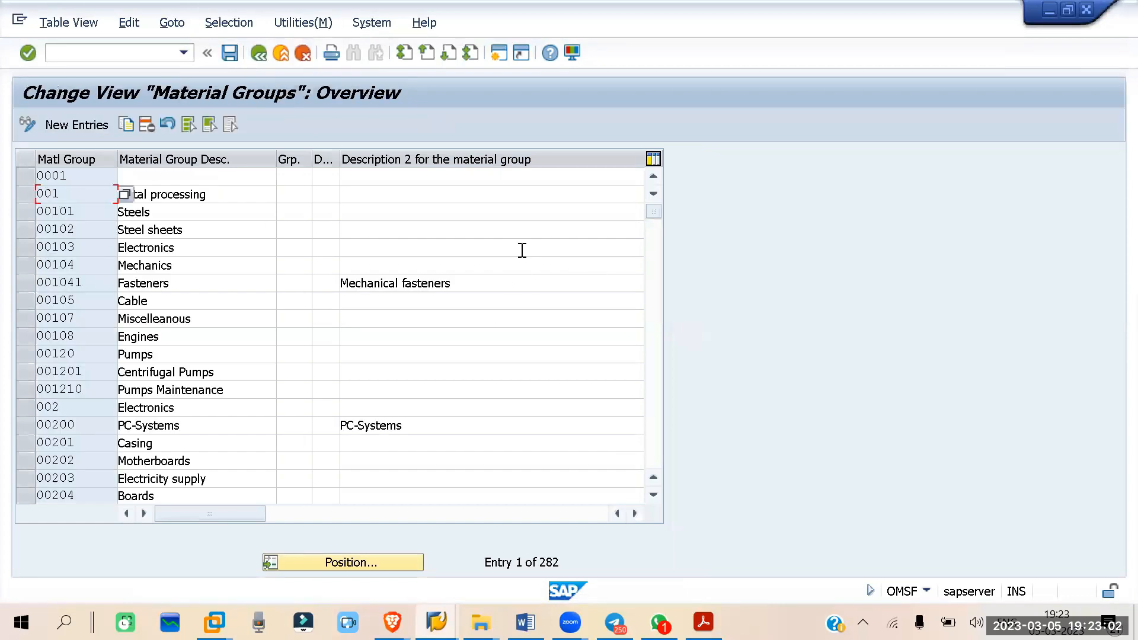
{"action": "key", "text": "F3"}
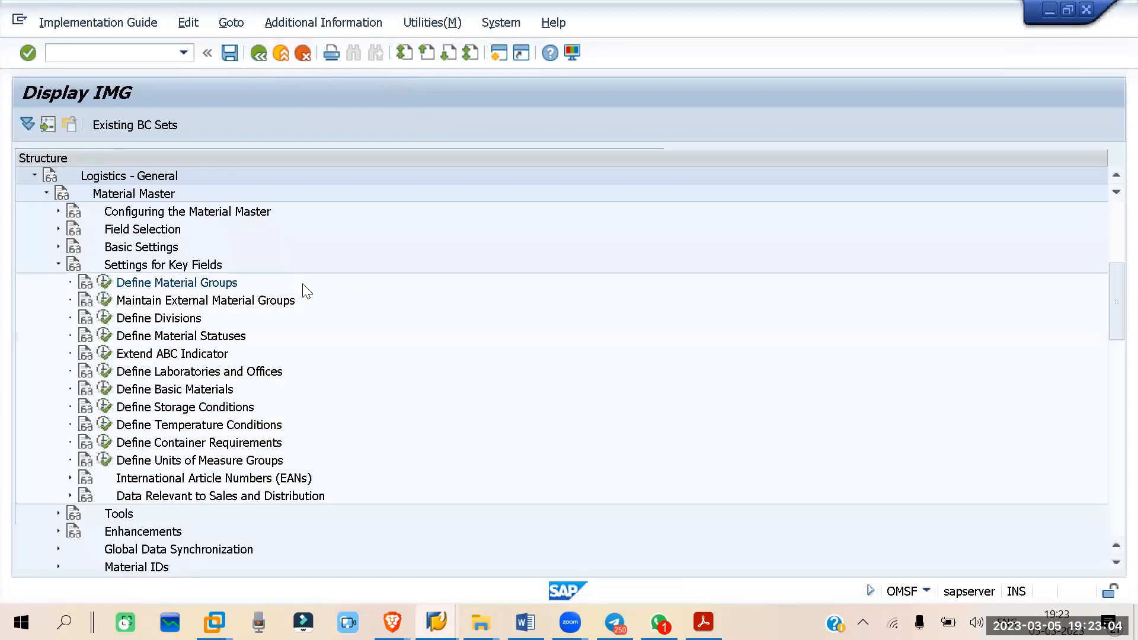
Collapse Logistics - General and open the Create Purchasing Groups activity under Materials Management, Purchasing.
{"action": "left_click", "coordinate": [35, 175]}
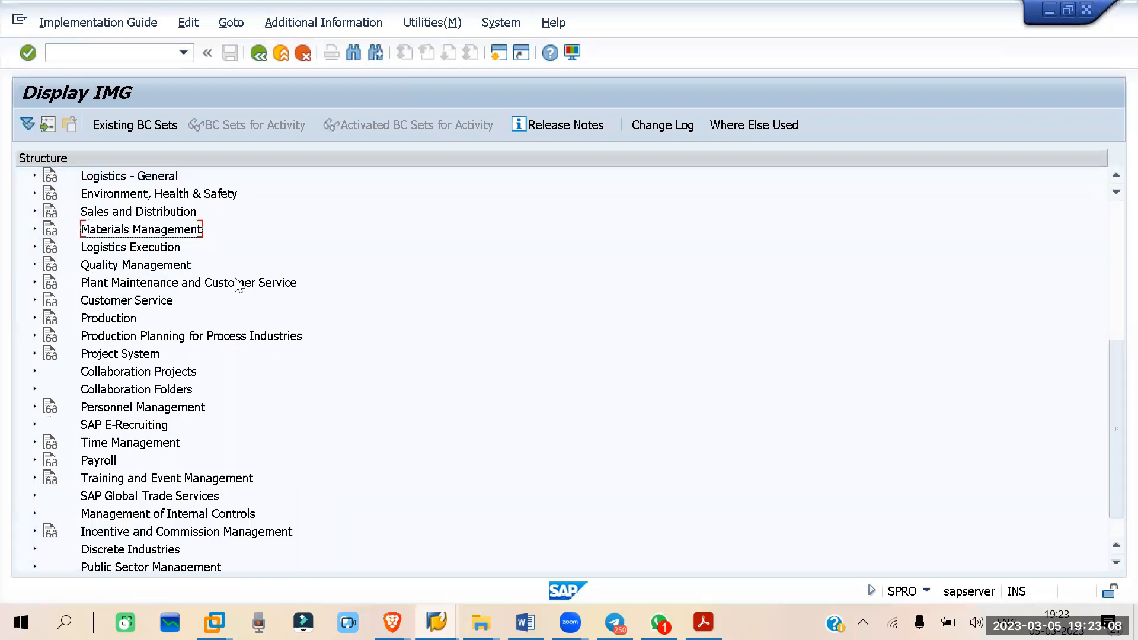
{"action": "left_click", "coordinate": [34, 229]}
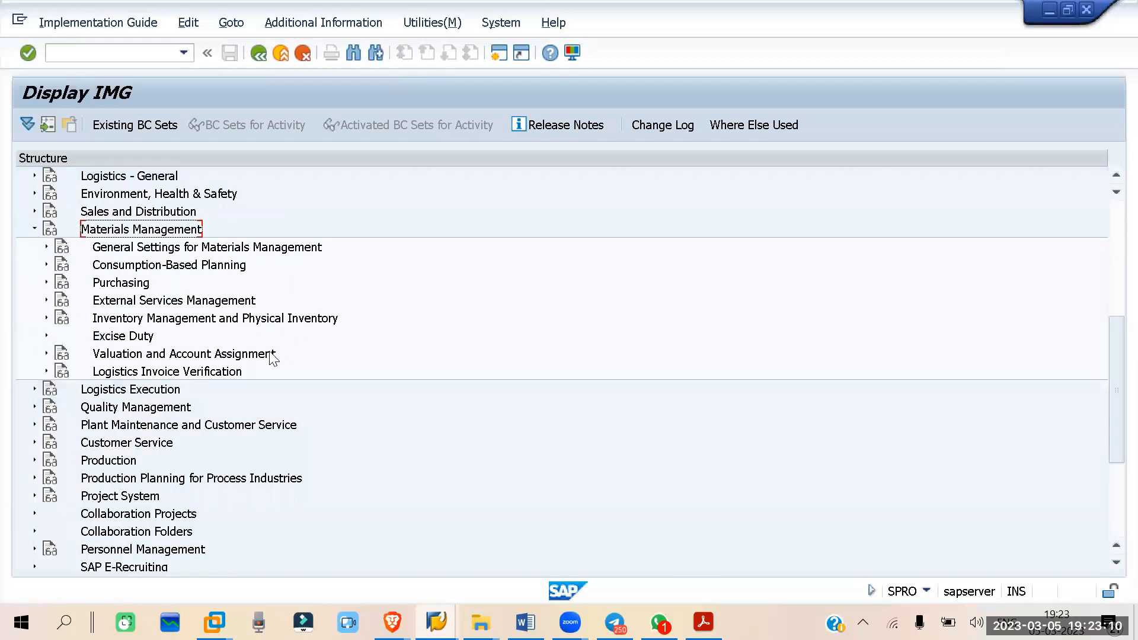
{"action": "left_click", "coordinate": [46, 283]}
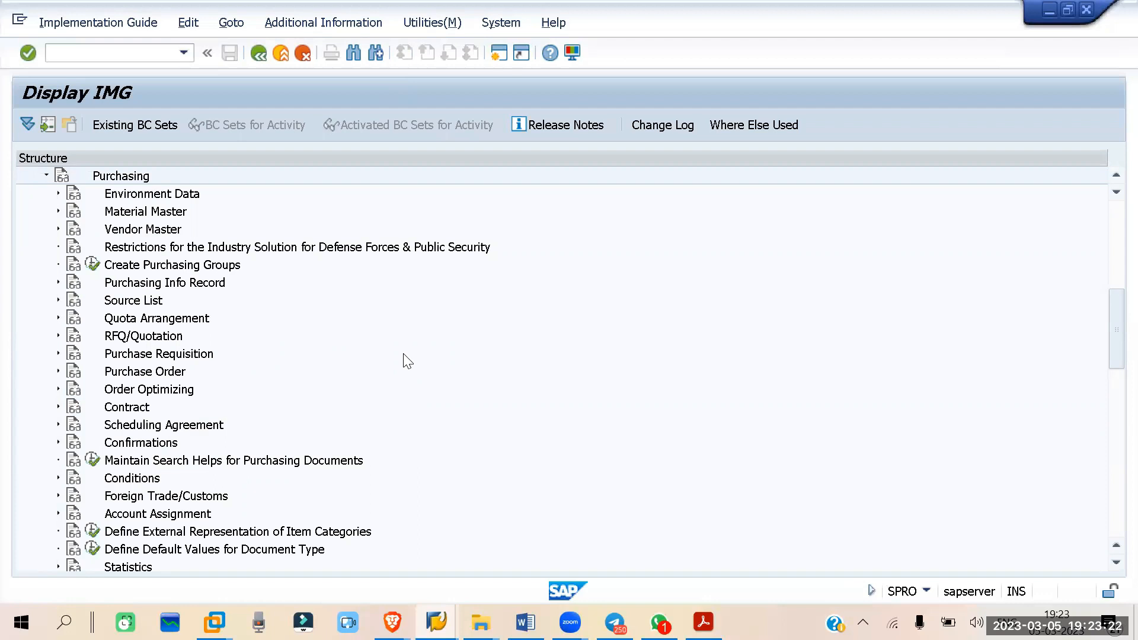
{"action": "left_click", "coordinate": [58, 211]}
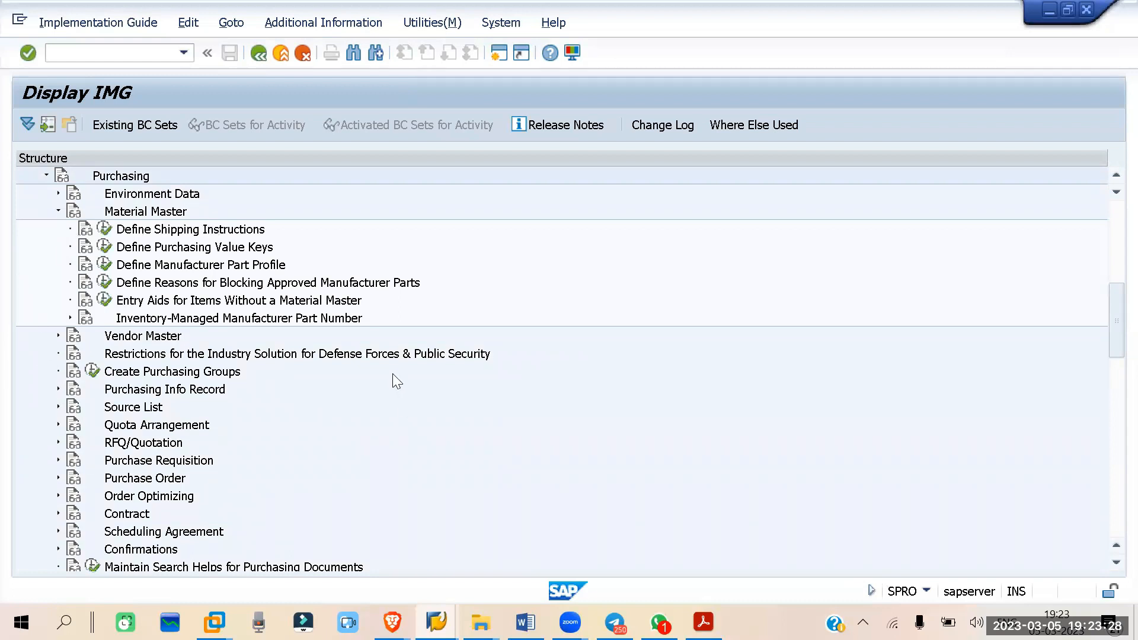
{"action": "left_click", "coordinate": [92, 370]}
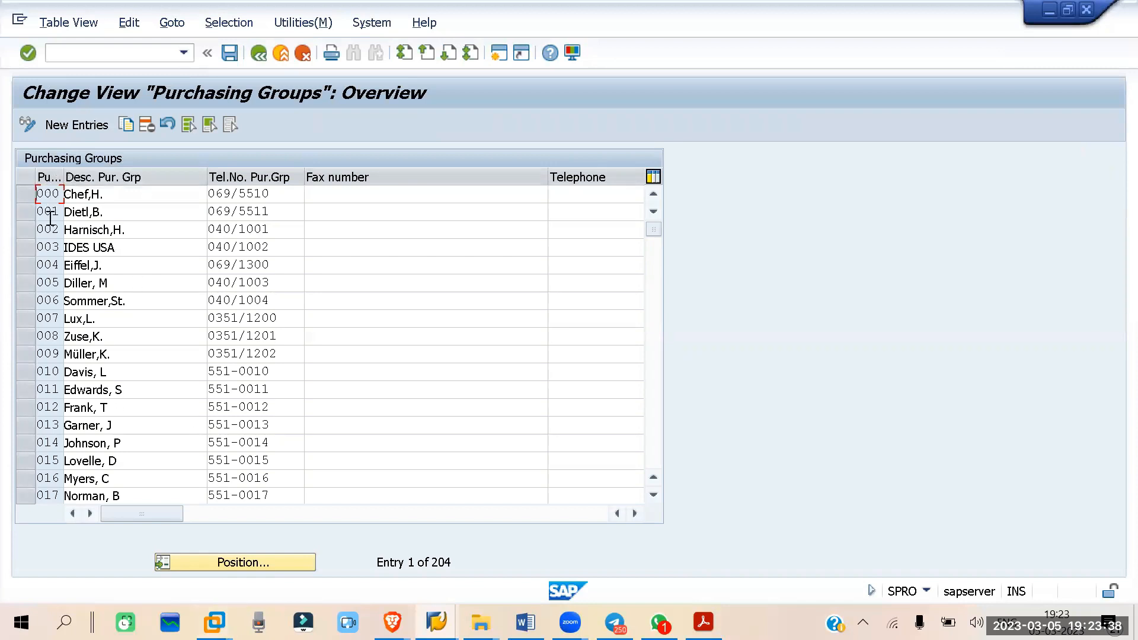
Add a new purchasing group IT1 with the description PAPER PURCHASING.
{"action": "left_click", "coordinate": [57, 122]}
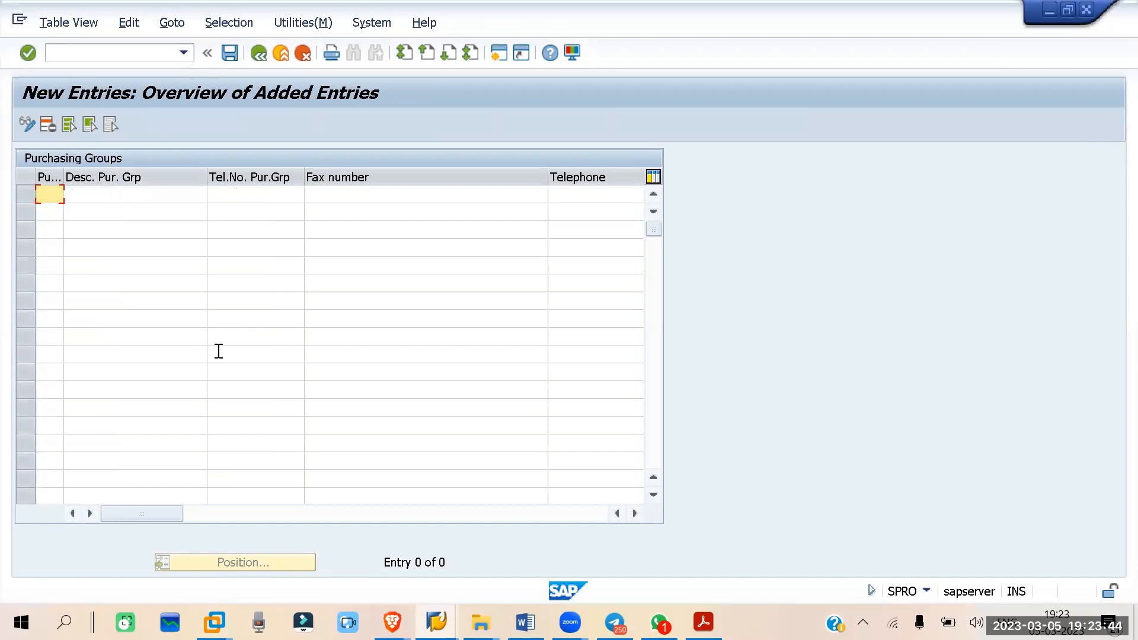
{"action": "type", "text": "IT1"}
{"action": "left_click", "coordinate": [151, 192]}
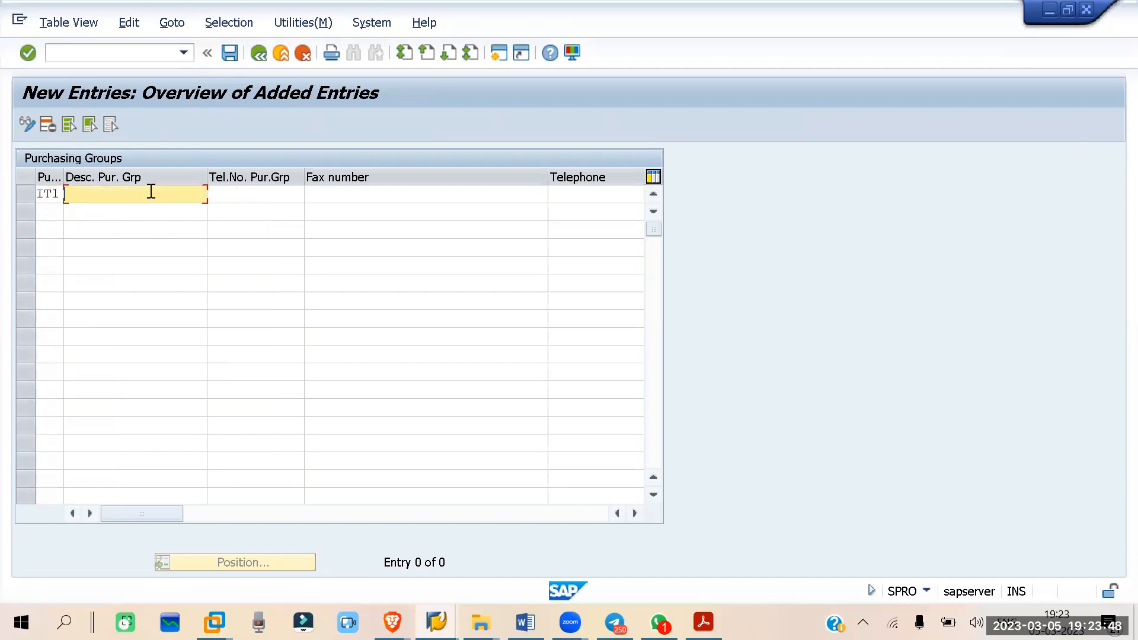
{"action": "type", "text": "PARE"}
{"action": "type", "text": "P"}
{"action": "key", "text": "BackSpace"}
{"action": "key", "text": "BackSpace"}
{"action": "key", "text": "BackSpace"}
{"action": "type", "text": "PER PURCHASING"}
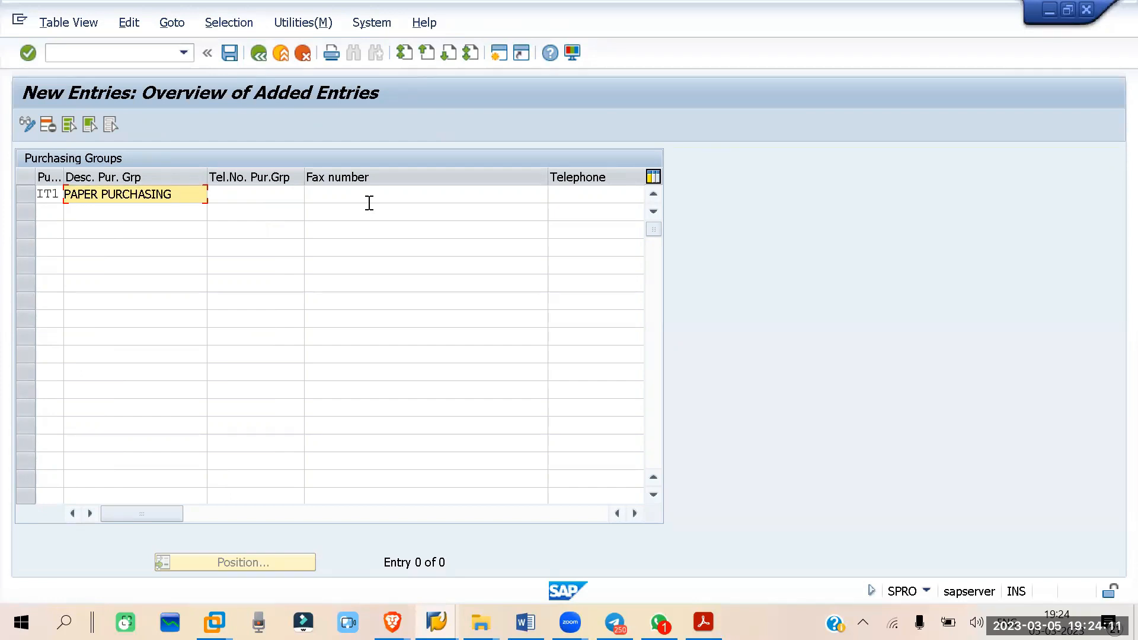
{"action": "key", "text": "Return"}
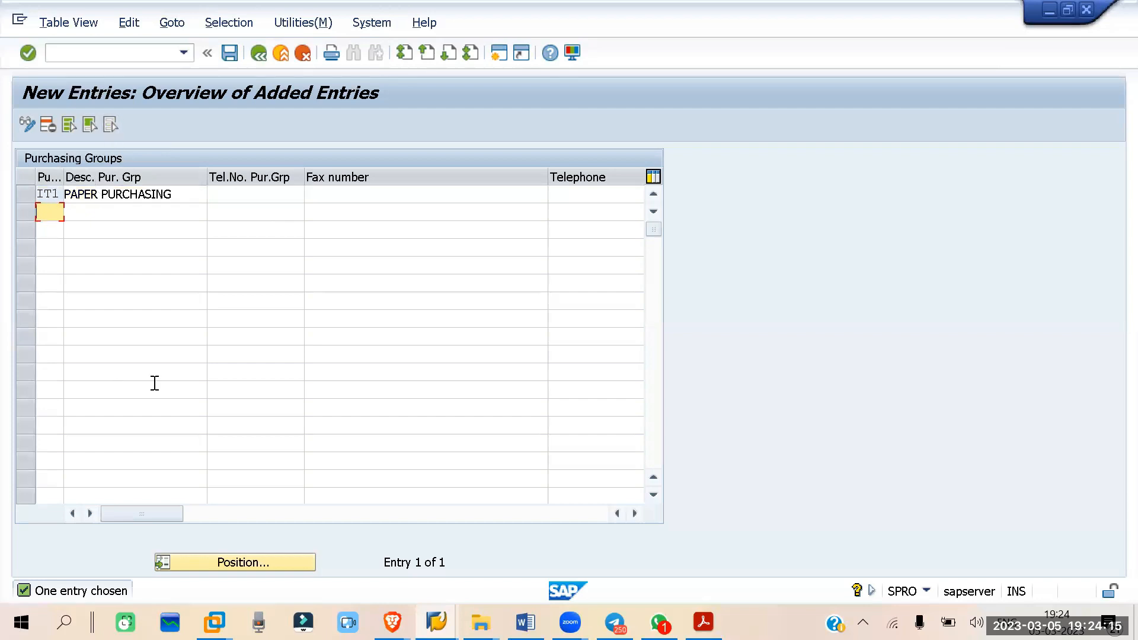
Save the new purchasing group under the "org str itc" customizing request and return to the implementation guide.
{"action": "key", "text": "ctrl+s"}
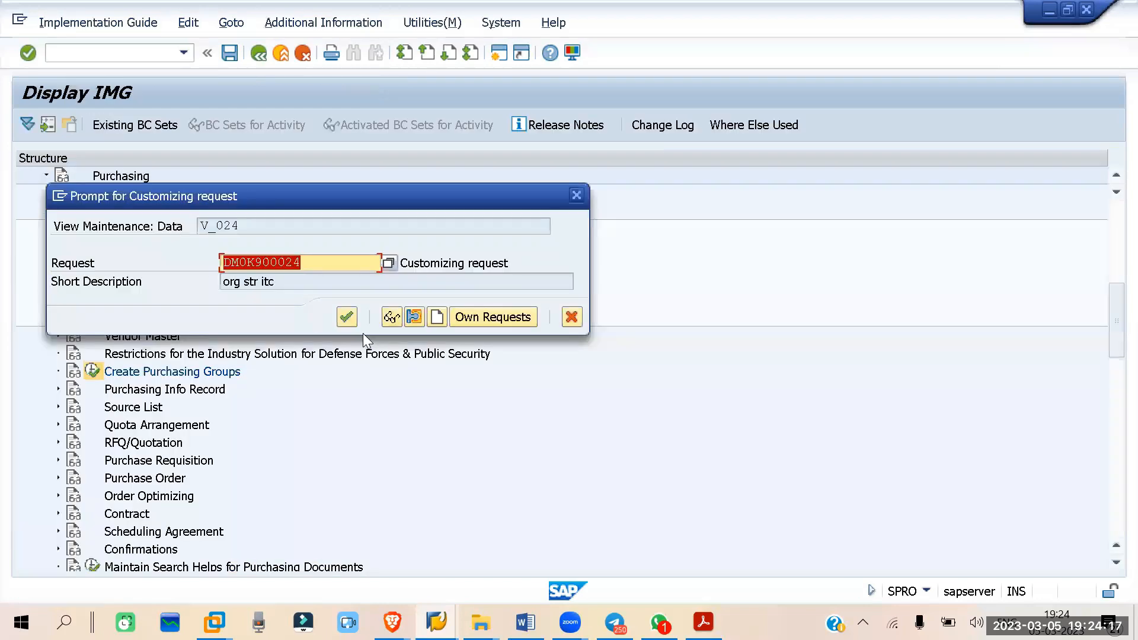
{"action": "left_click", "coordinate": [346, 318]}
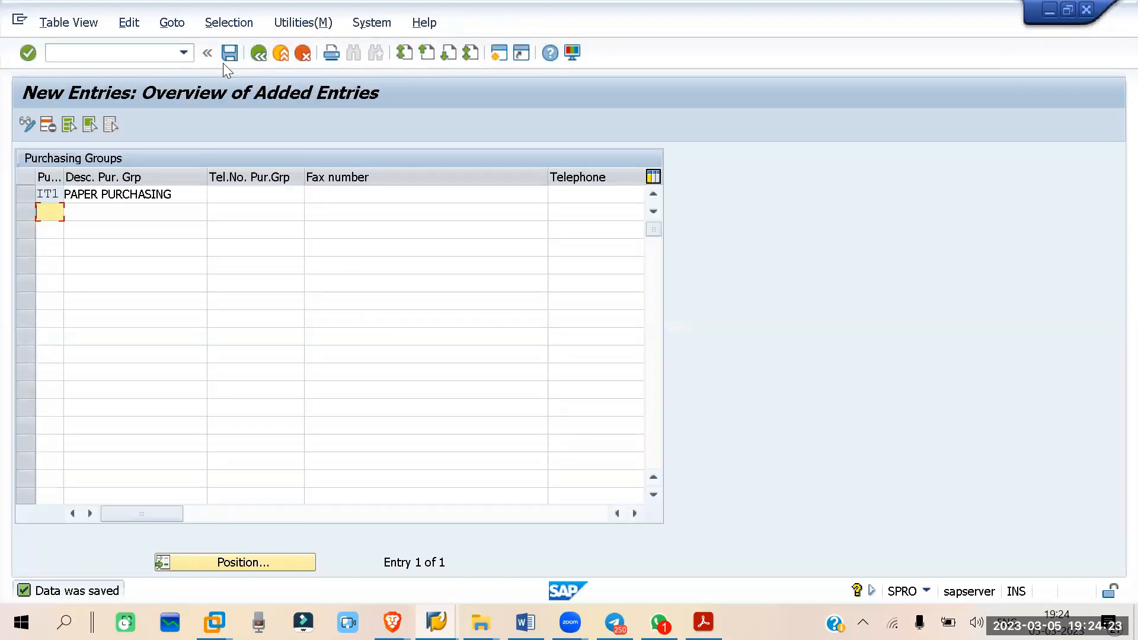
{"action": "left_click", "coordinate": [258, 53]}
{"action": "left_click", "coordinate": [262, 51]}
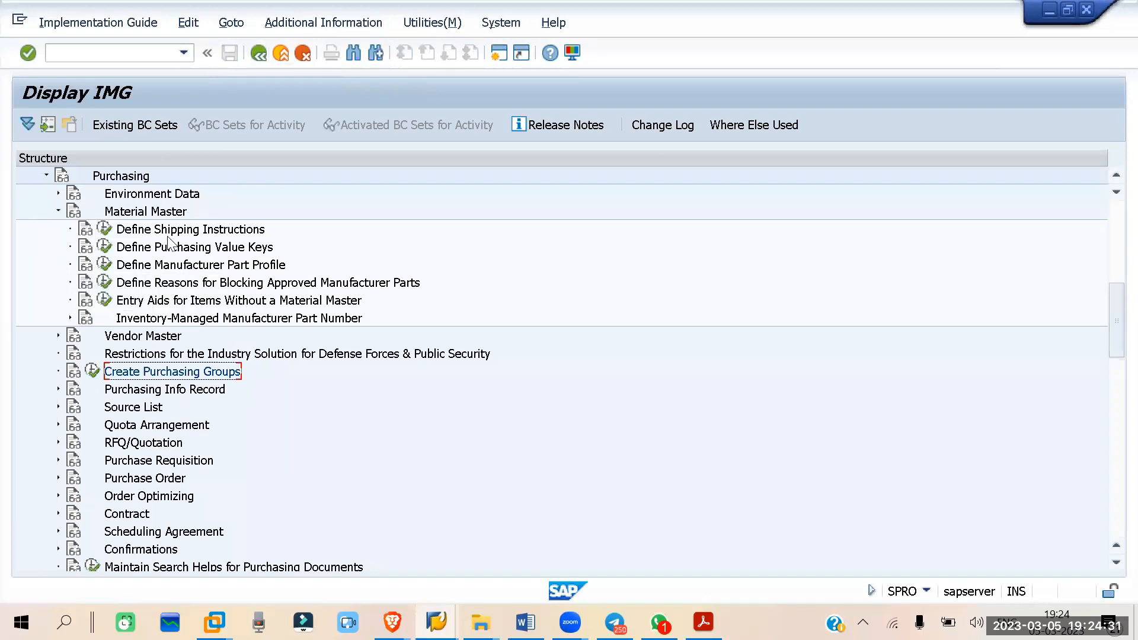
{"action": "scroll", "coordinate": [168, 243], "scroll_direction": "up", "scroll_amount": 1}
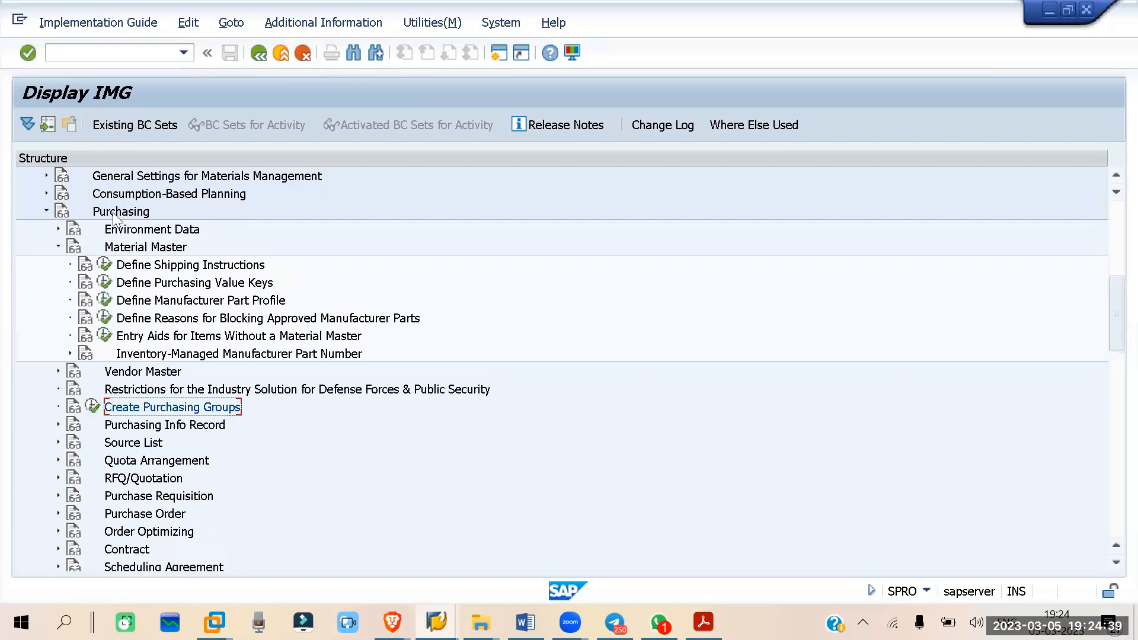
Collapse the Material Master node under Purchasing and look through the remaining Purchasing customizing nodes.
{"action": "scroll", "coordinate": [157, 225], "scroll_direction": "up", "scroll_amount": 1}
{"action": "scroll", "coordinate": [157, 225], "scroll_direction": "up", "scroll_amount": 1}
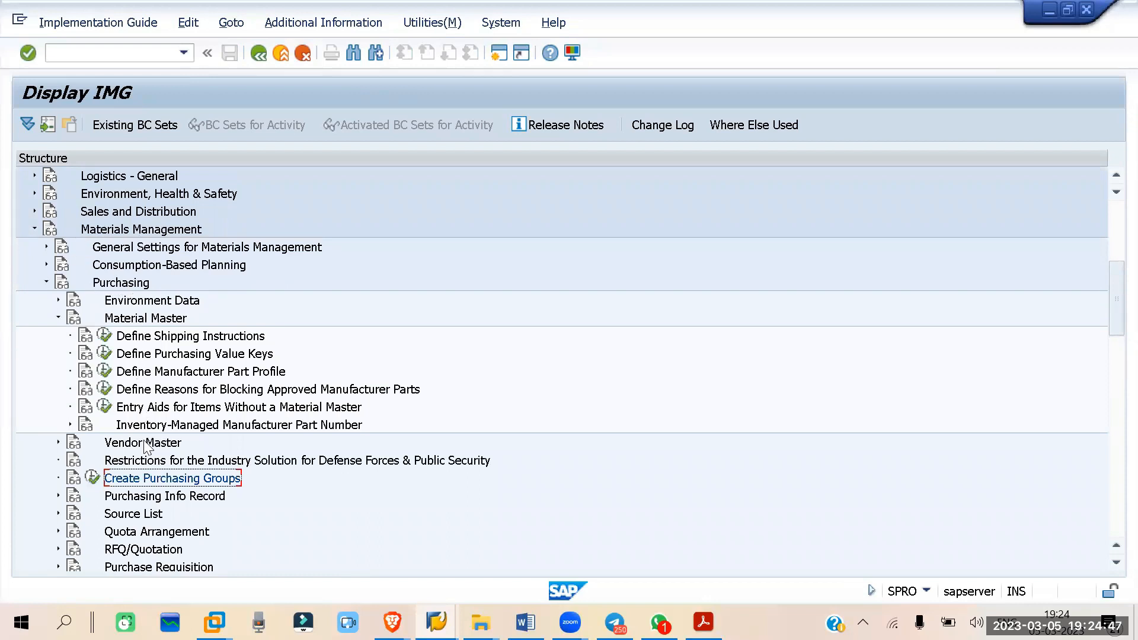
{"action": "left_click", "coordinate": [58, 318]}
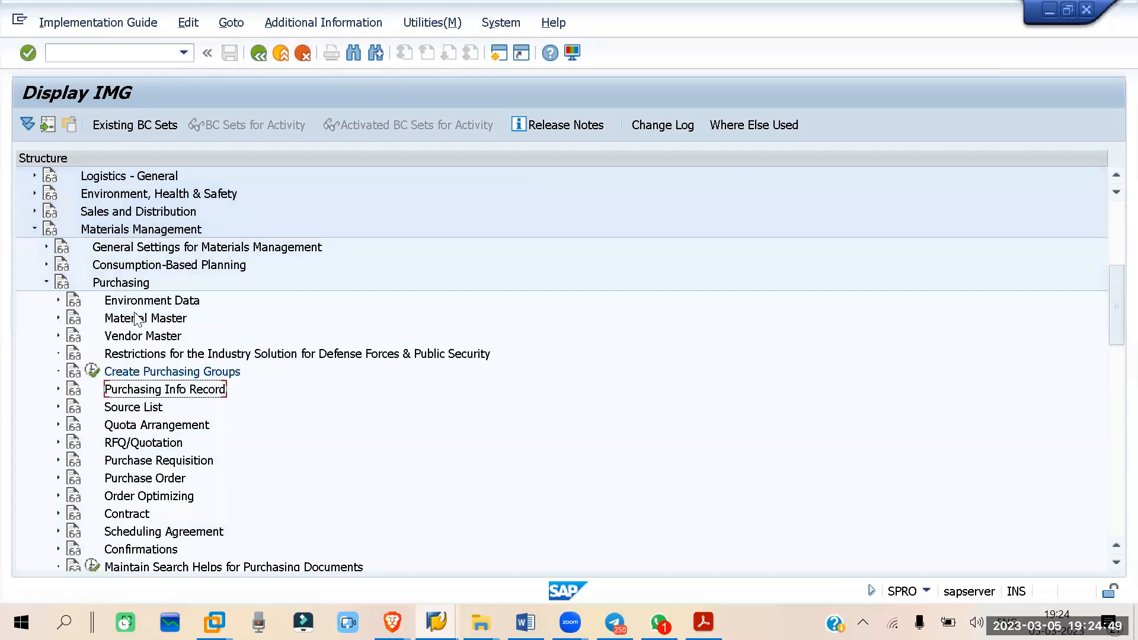
{"action": "scroll", "coordinate": [231, 280], "scroll_direction": "down", "scroll_amount": 2}
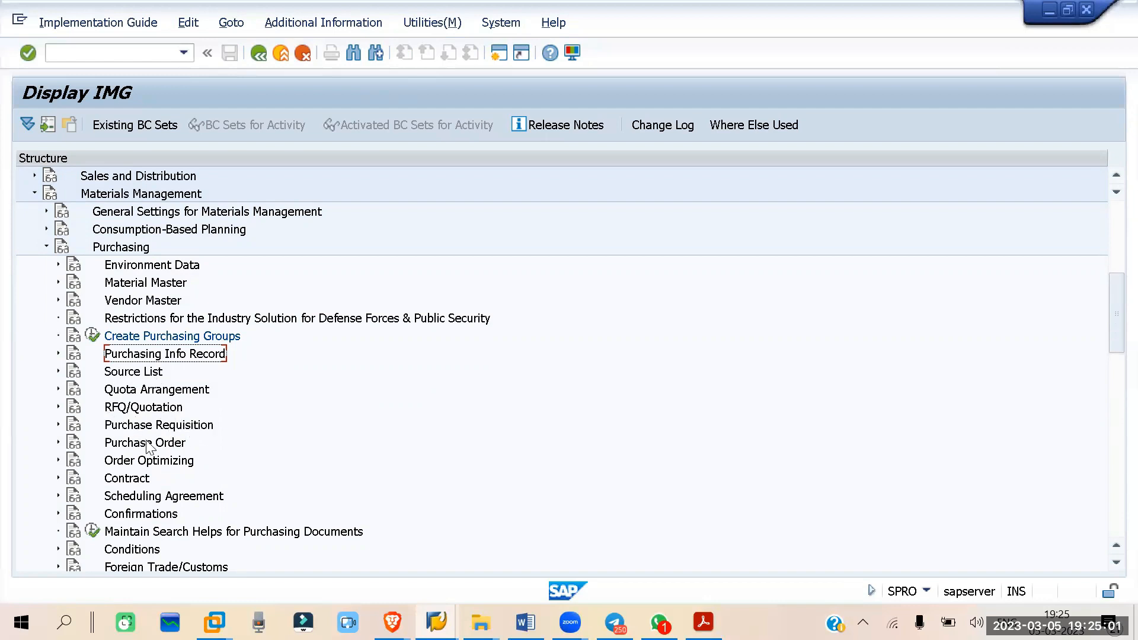
{"action": "scroll", "coordinate": [126, 347], "scroll_direction": "down", "scroll_amount": 1}
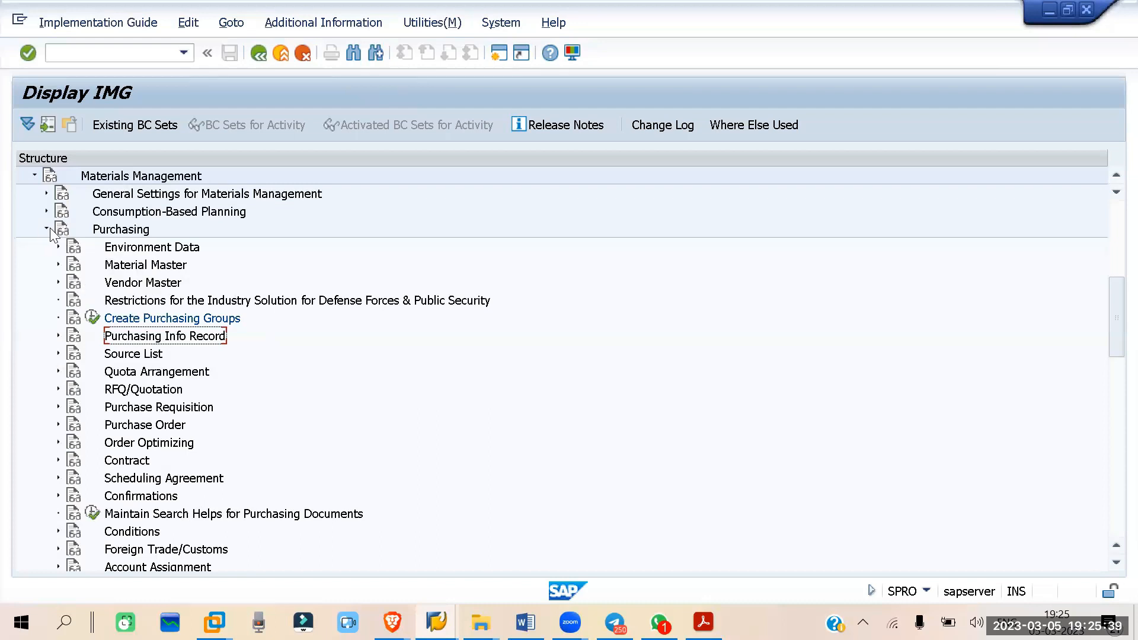
Switch to the Create Material session and examine the purchasing view down to the manufacturer data.
{"action": "mouse_move", "coordinate": [437, 622]}
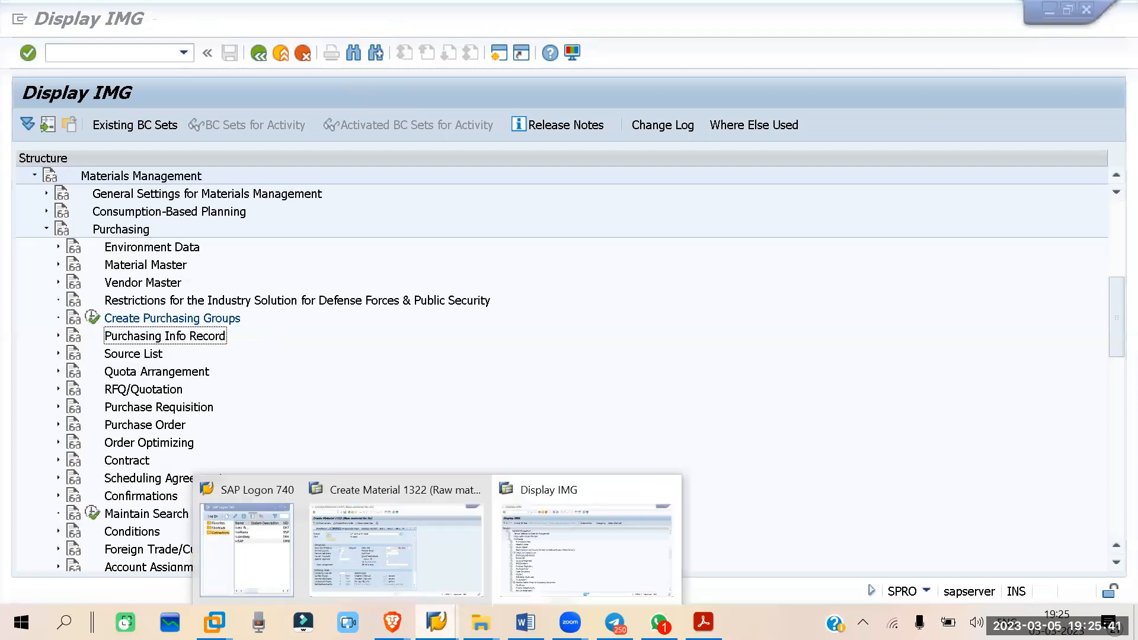
{"action": "left_click", "coordinate": [379, 562]}
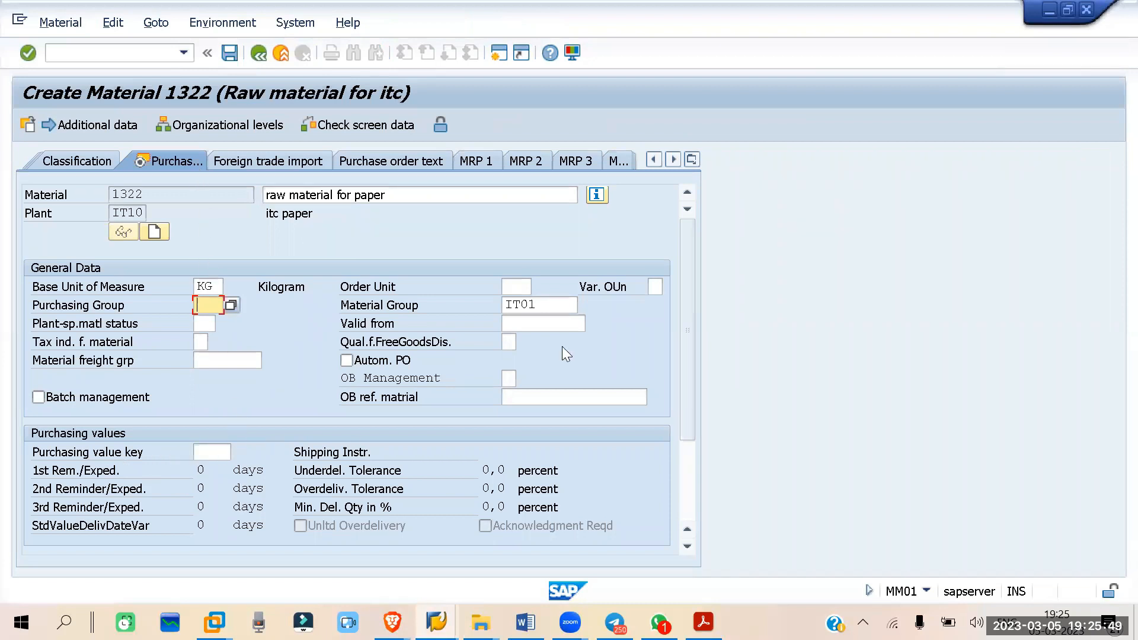
{"action": "mouse_move", "coordinate": [689, 262]}
{"action": "left_mouse_down"}
{"action": "mouse_move", "coordinate": [688, 359]}
{"action": "mouse_move", "coordinate": [699, 270]}
{"action": "left_mouse_up"}
{"action": "left_click_drag", "start_coordinate": [684, 271], "coordinate": [685, 386]}
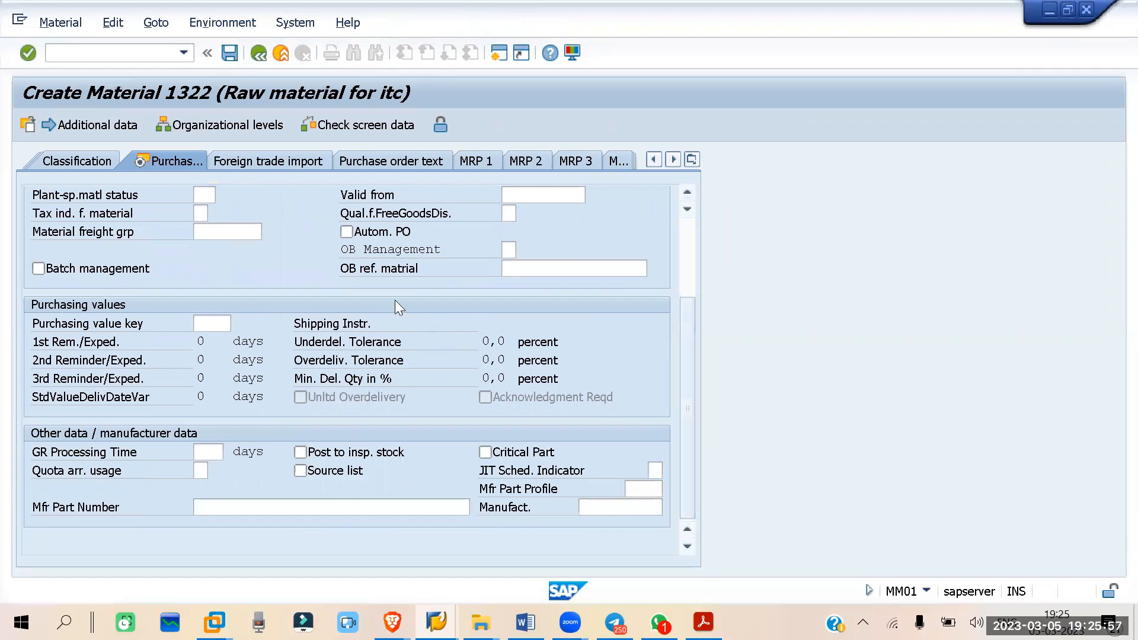
Return to the implementation guide session and collapse the Purchasing and Materials Management nodes.
{"action": "left_click", "coordinate": [480, 622]}
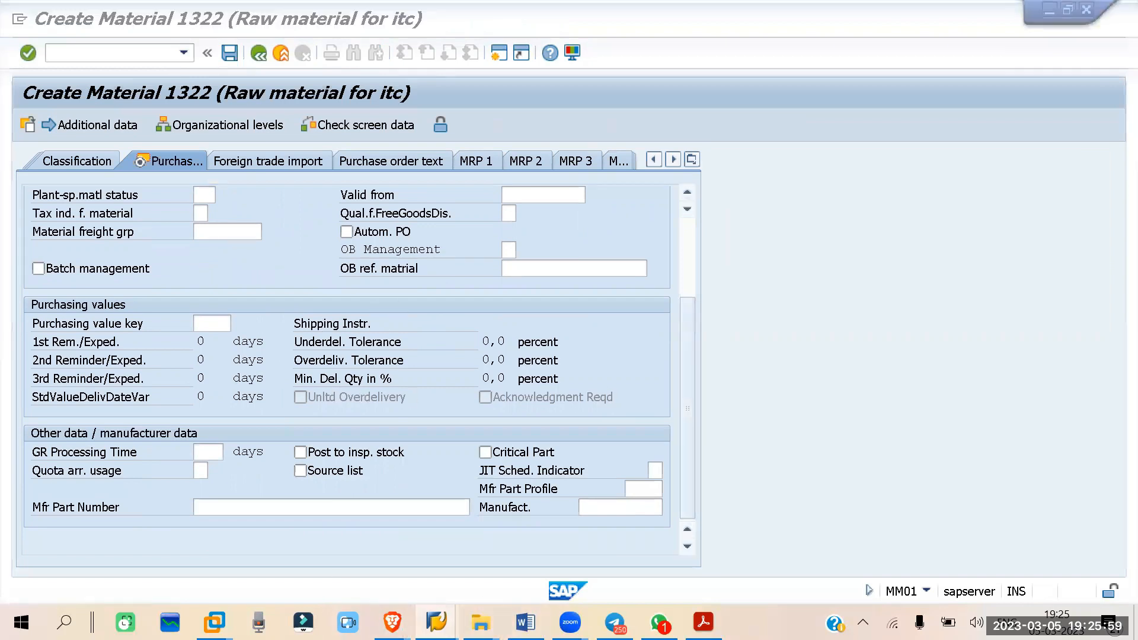
{"action": "mouse_move", "coordinate": [436, 623]}
{"action": "left_click", "coordinate": [584, 539]}
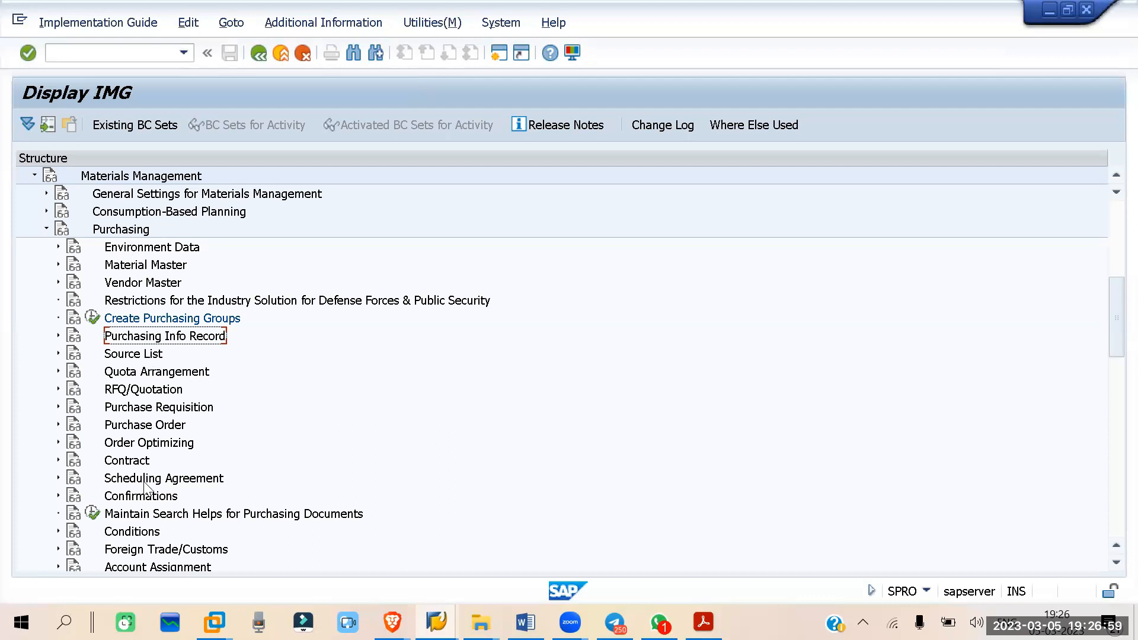
{"action": "scroll", "coordinate": [188, 394], "scroll_direction": "down", "scroll_amount": 1}
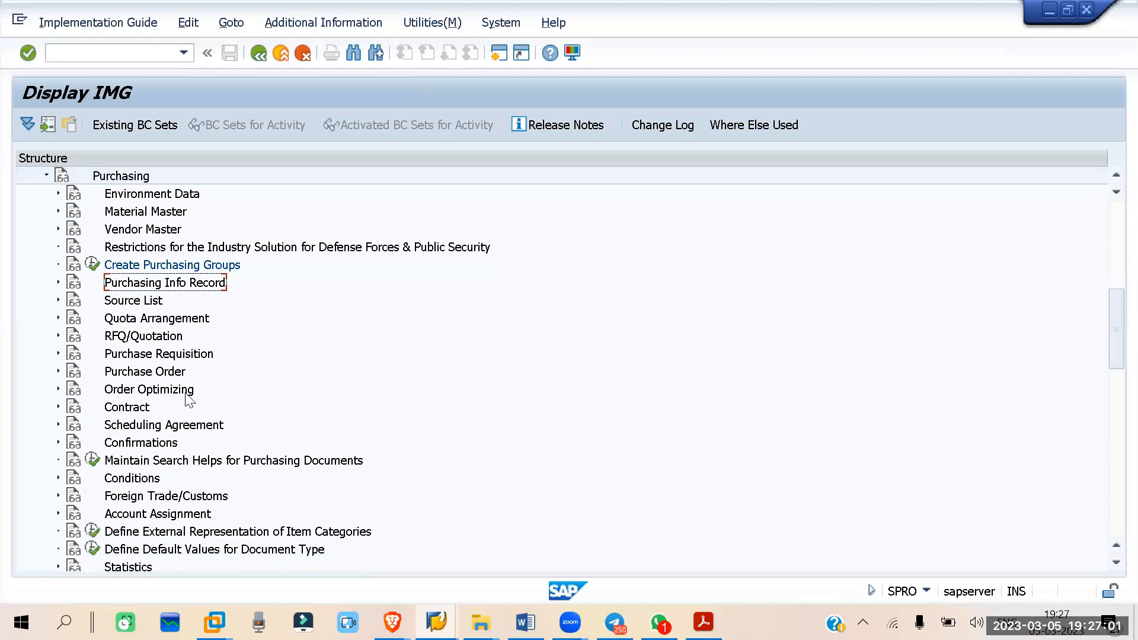
{"action": "scroll", "coordinate": [188, 400], "scroll_direction": "down", "scroll_amount": 1}
{"action": "scroll", "coordinate": [144, 431], "scroll_direction": "down", "scroll_amount": 1}
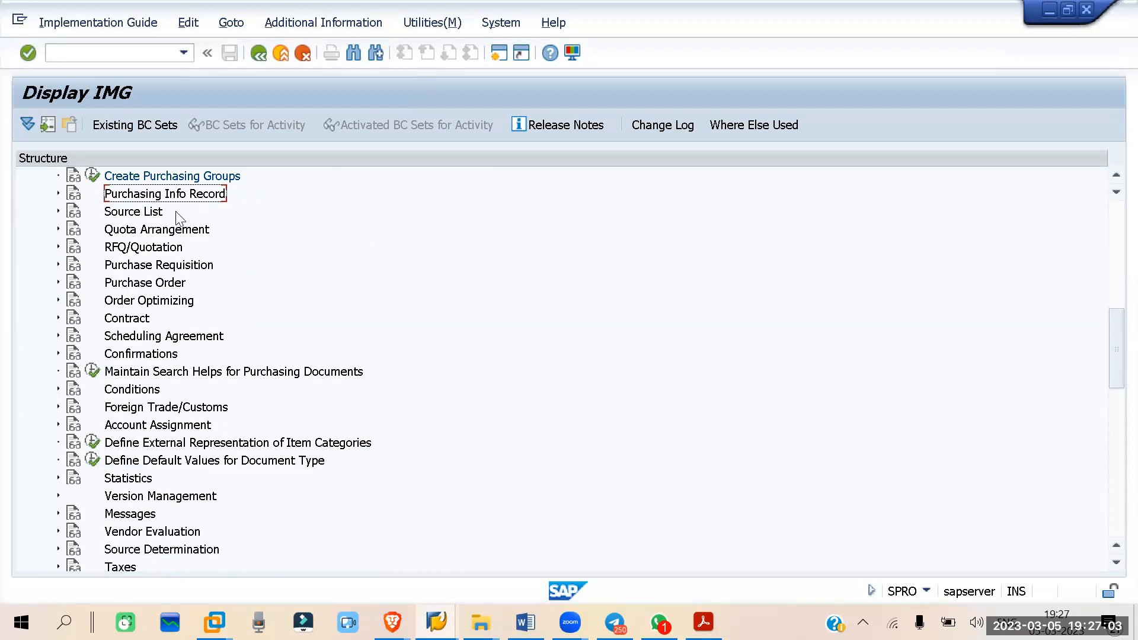
{"action": "scroll", "coordinate": [151, 320], "scroll_direction": "up", "scroll_amount": 3}
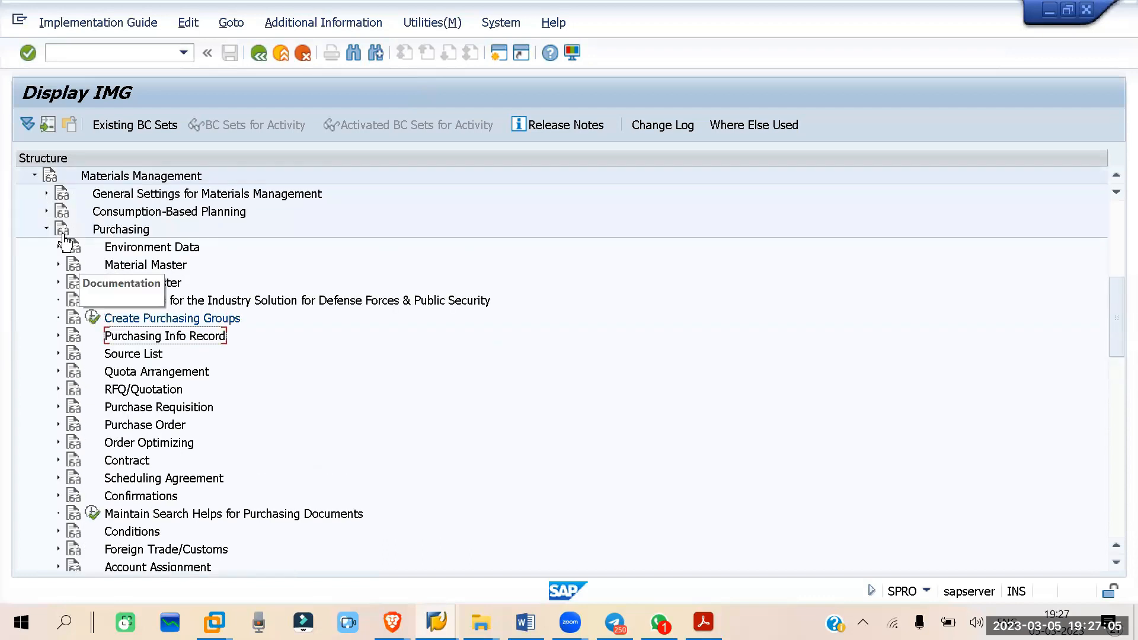
{"action": "left_click", "coordinate": [46, 229]}
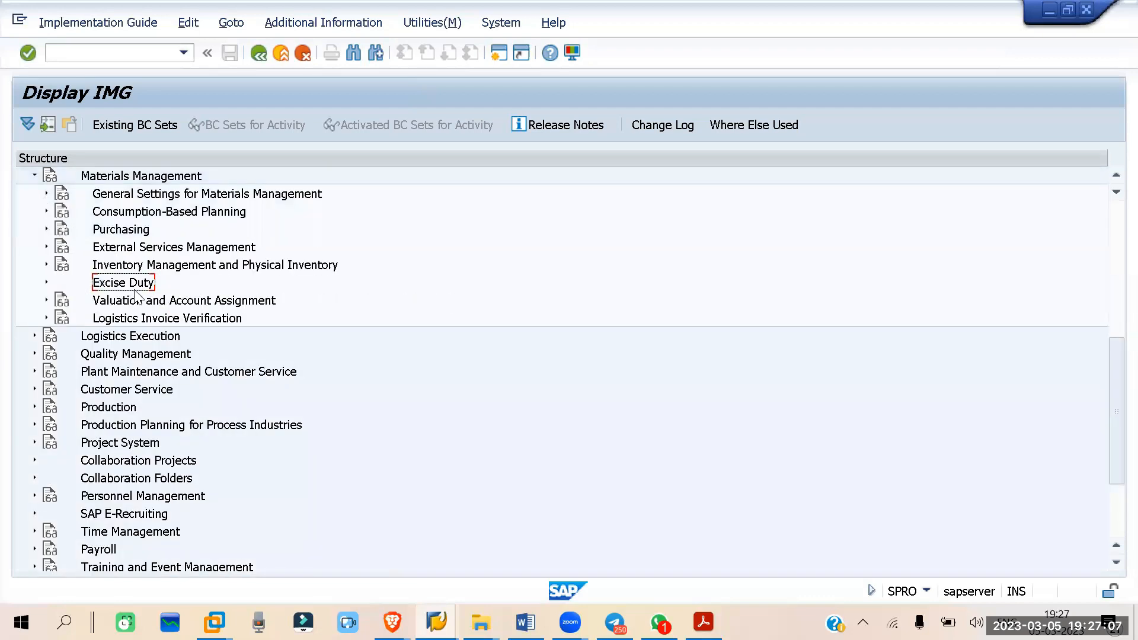
{"action": "left_click", "coordinate": [33, 178]}
Under Logistics - General, Material Master, collapse Settings for Key Fields and expand Basic Settings and Field Selection to review their activities.
{"action": "scroll", "coordinate": [237, 356], "scroll_direction": "up", "scroll_amount": 1}
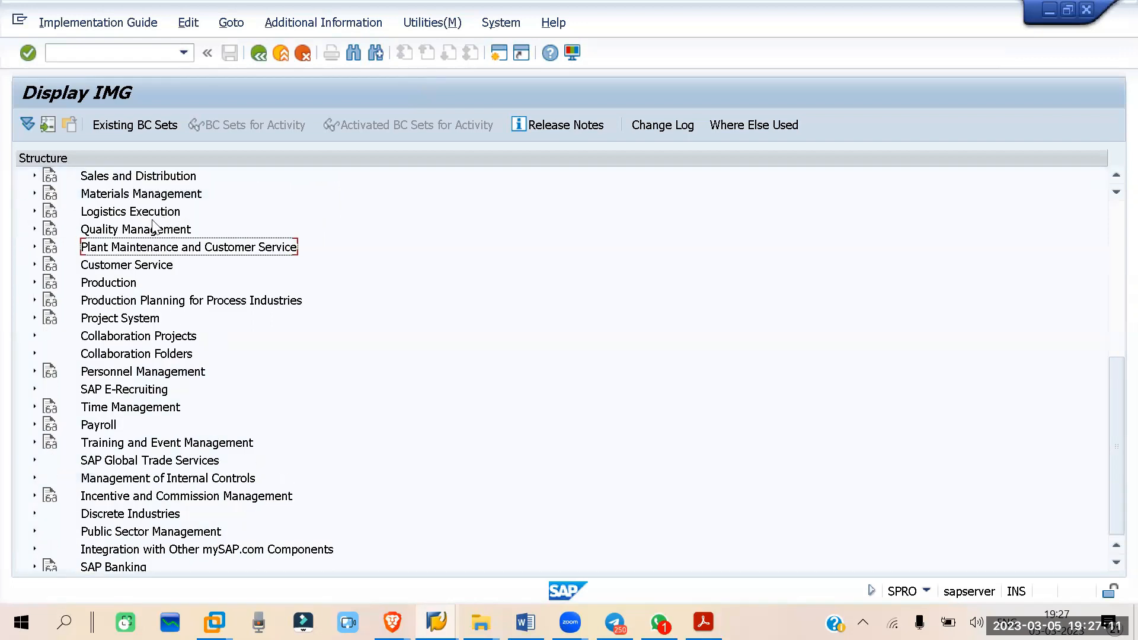
{"action": "scroll", "coordinate": [153, 223], "scroll_direction": "up", "scroll_amount": 3}
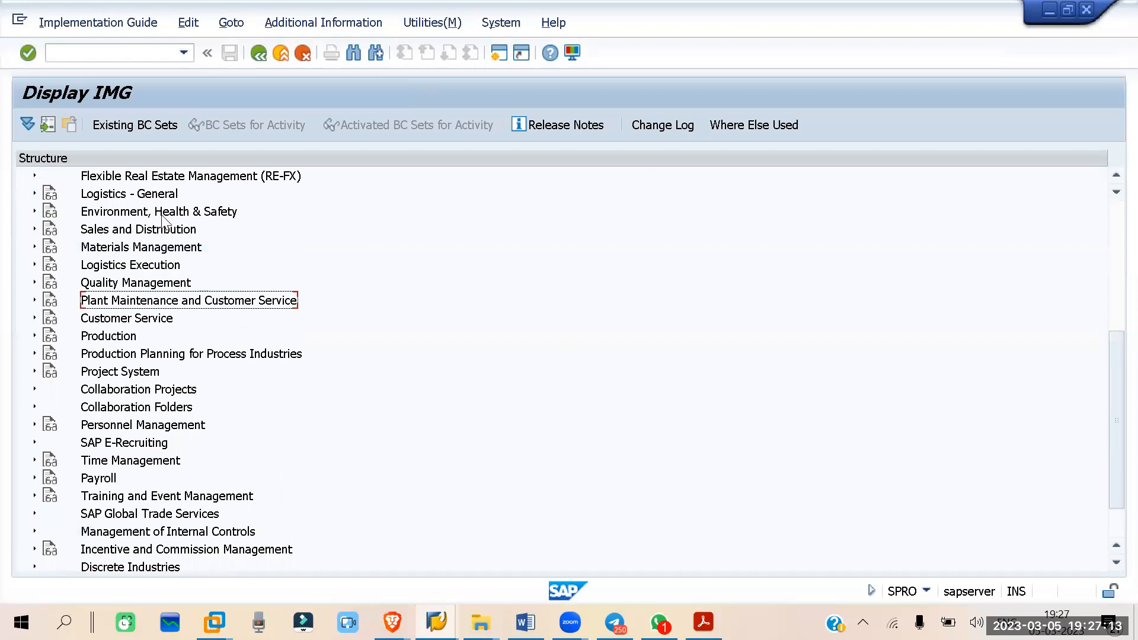
{"action": "scroll", "coordinate": [163, 221], "scroll_direction": "up", "scroll_amount": 3}
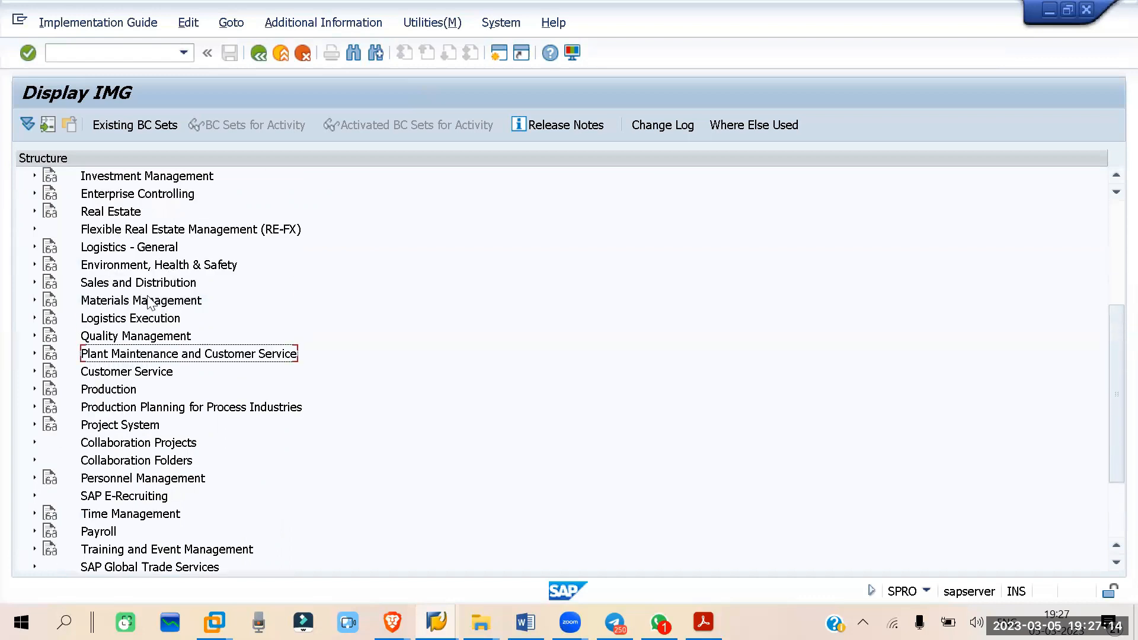
{"action": "left_click", "coordinate": [34, 247]}
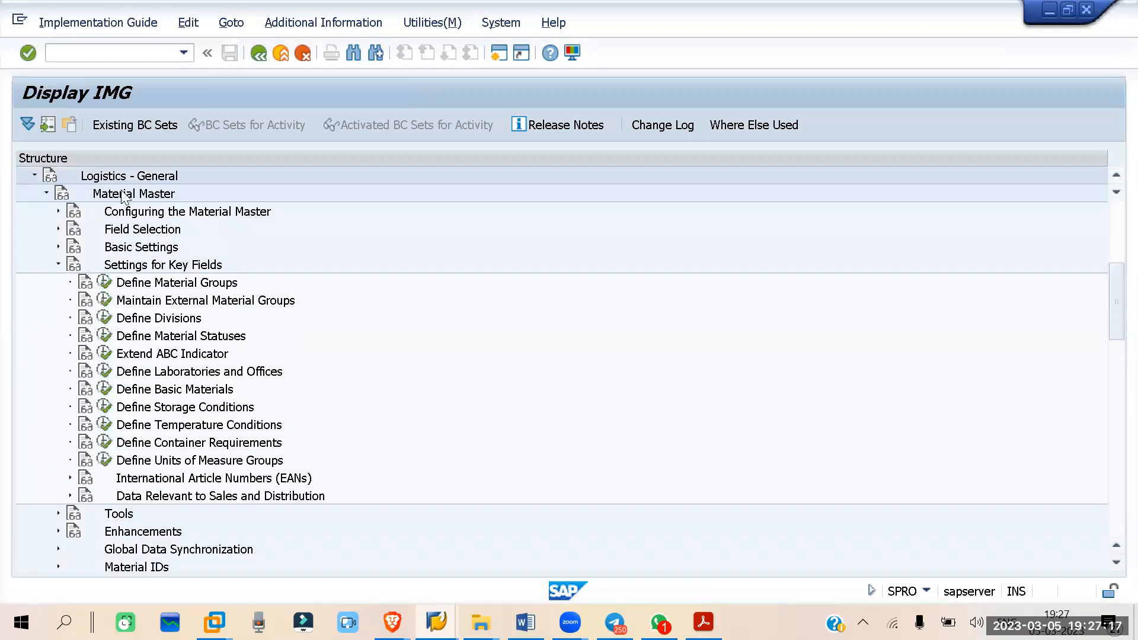
{"action": "left_click", "coordinate": [59, 265]}
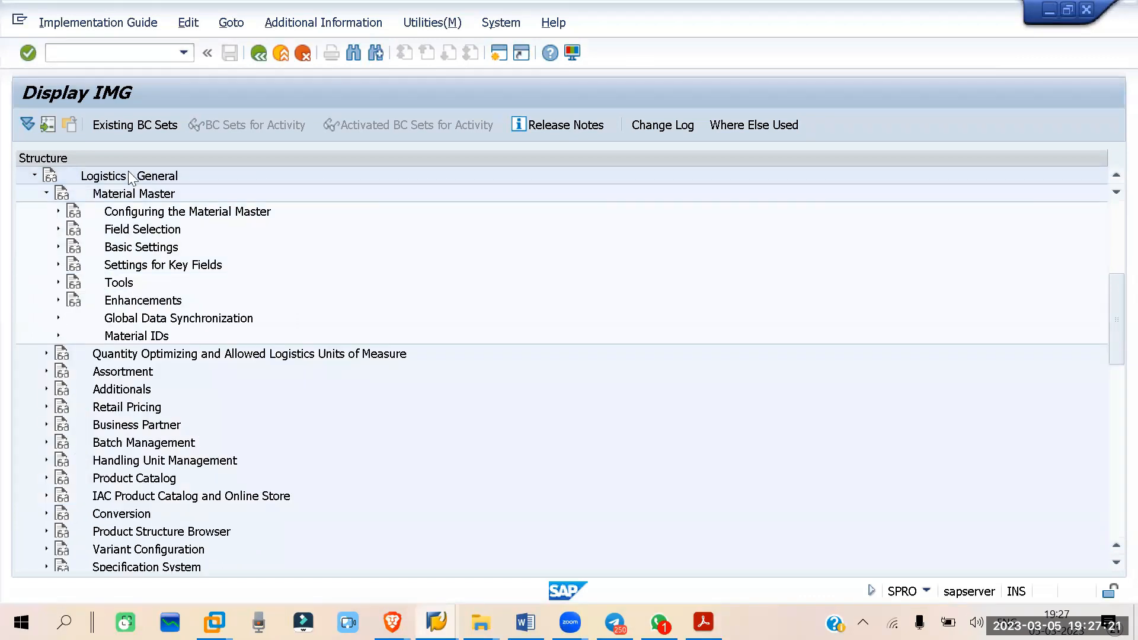
{"action": "left_click", "coordinate": [59, 247]}
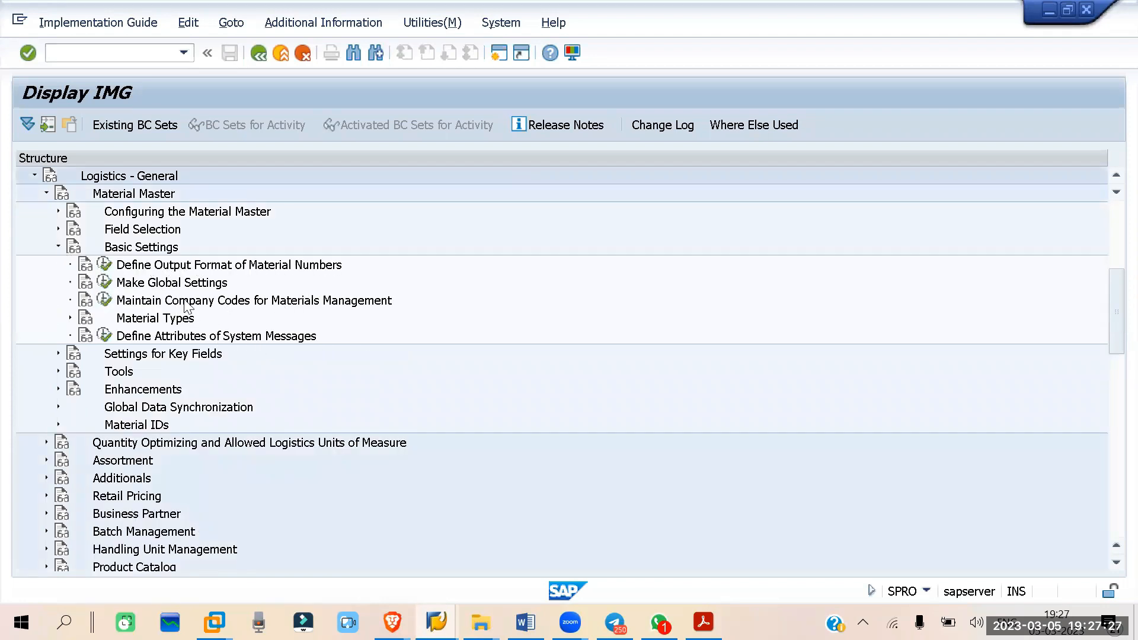
{"action": "left_click", "coordinate": [57, 228]}
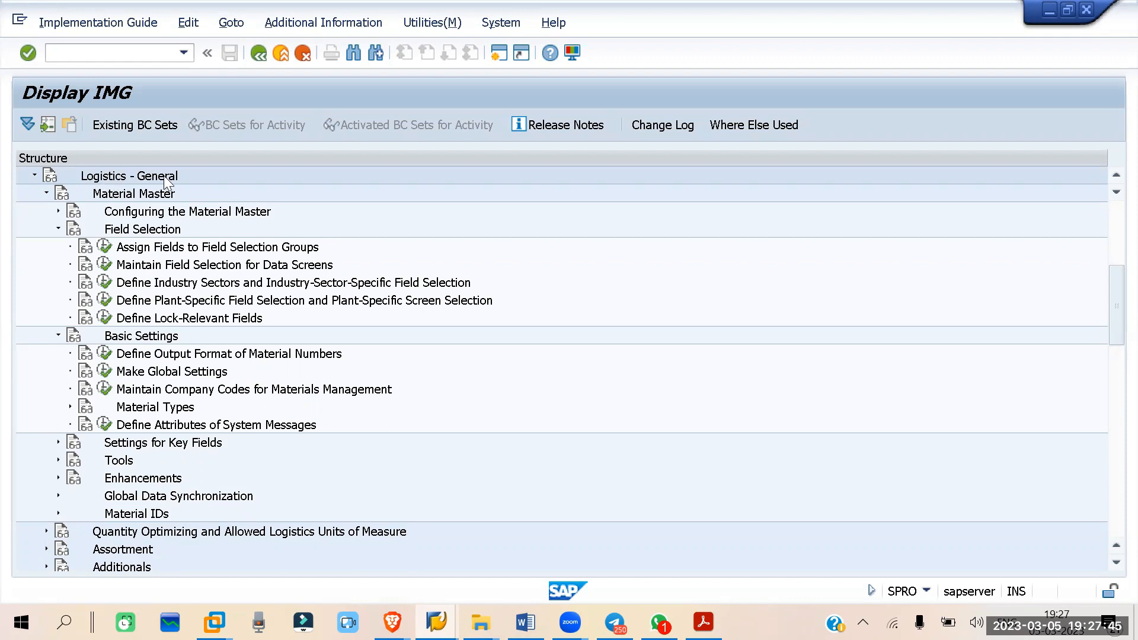
Collapse Logistics - General and switch back to the Create Material session.
{"action": "left_click", "coordinate": [35, 175]}
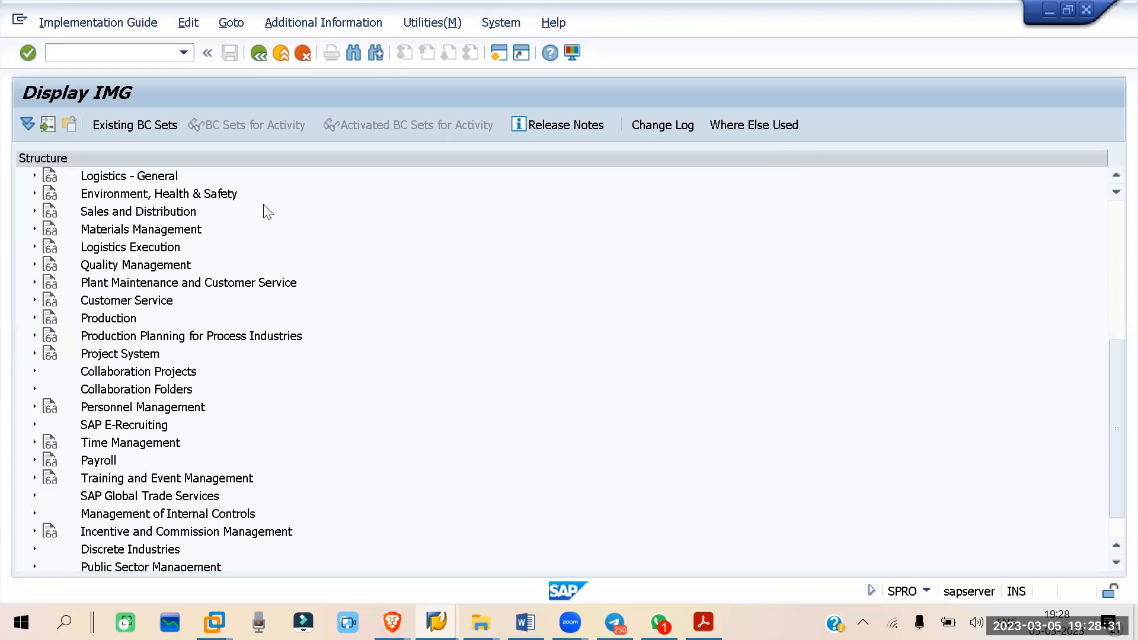
{"action": "left_click", "coordinate": [437, 623]}
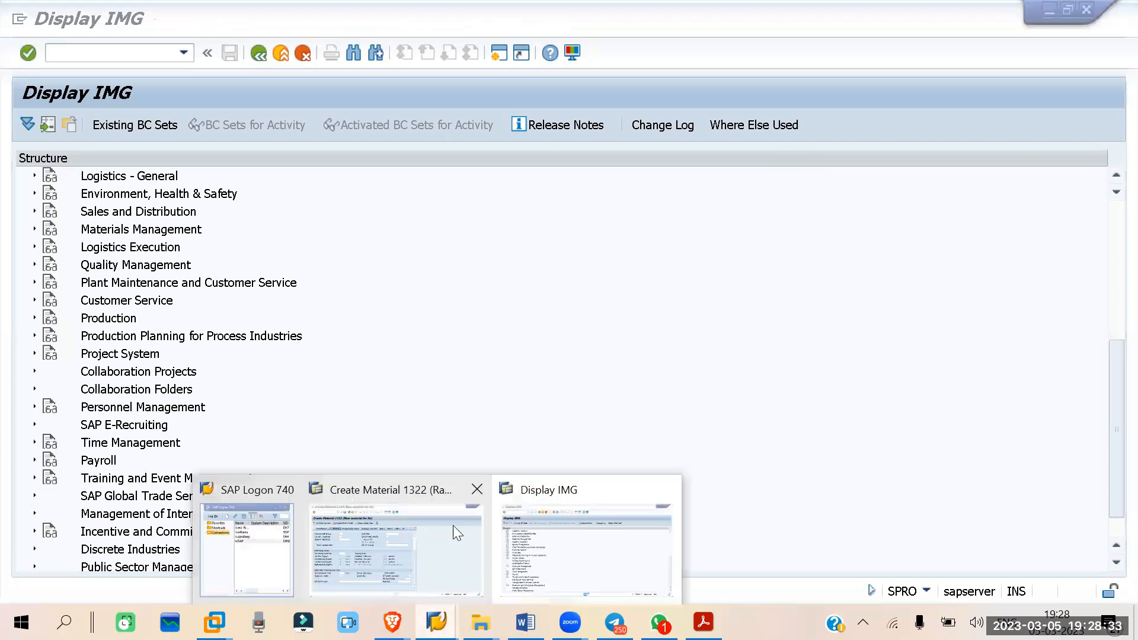
{"action": "left_click", "coordinate": [449, 563]}
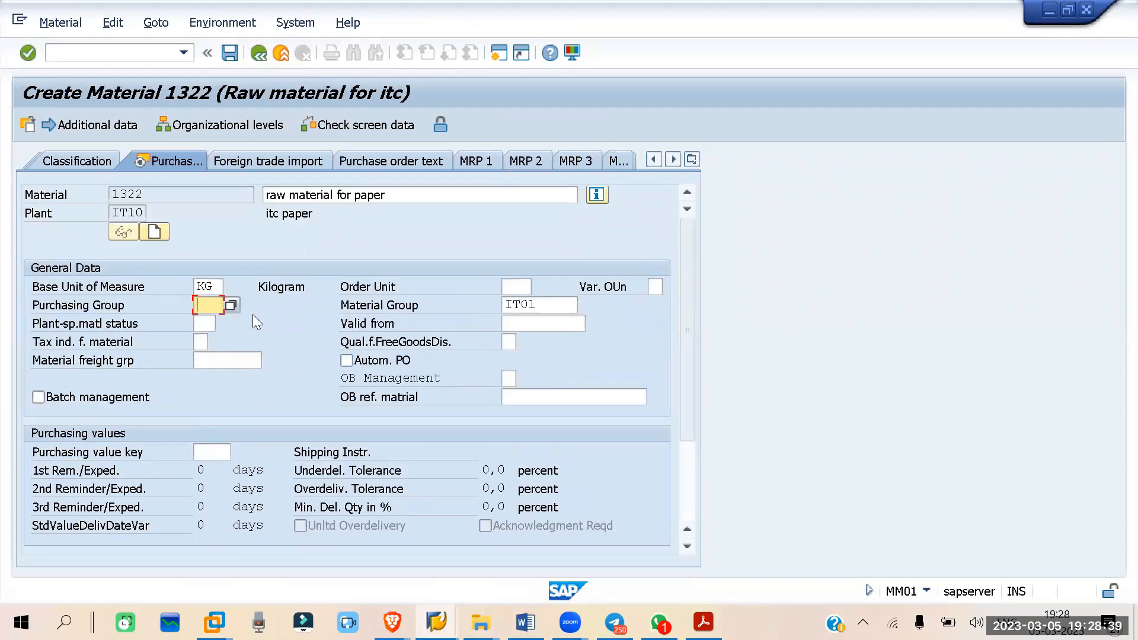
Search the purchasing group value list for IT1 and assign it as the material's purchasing group.
{"action": "left_click", "coordinate": [230, 304]}
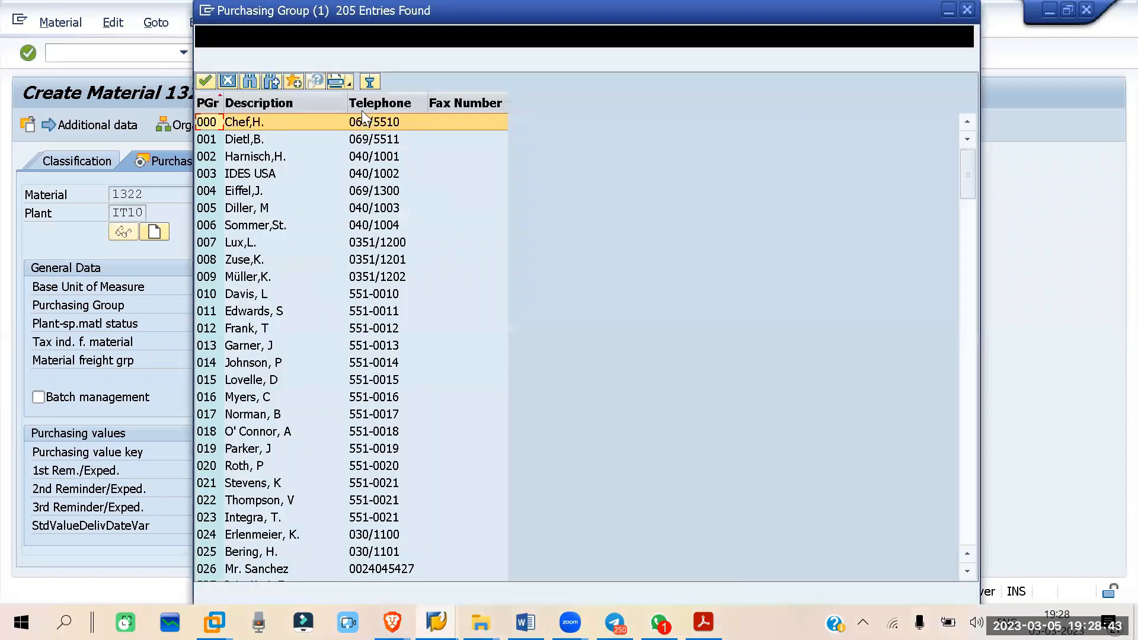
{"action": "left_click", "coordinate": [253, 79]}
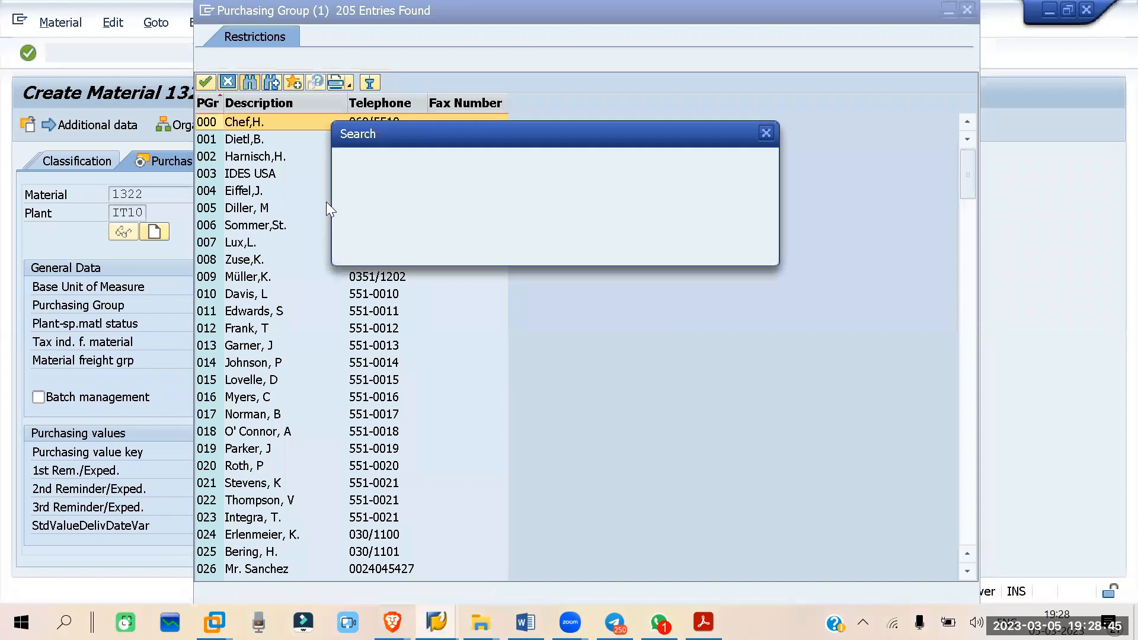
{"action": "type", "text": "IT1"}
{"action": "key", "text": "Return"}
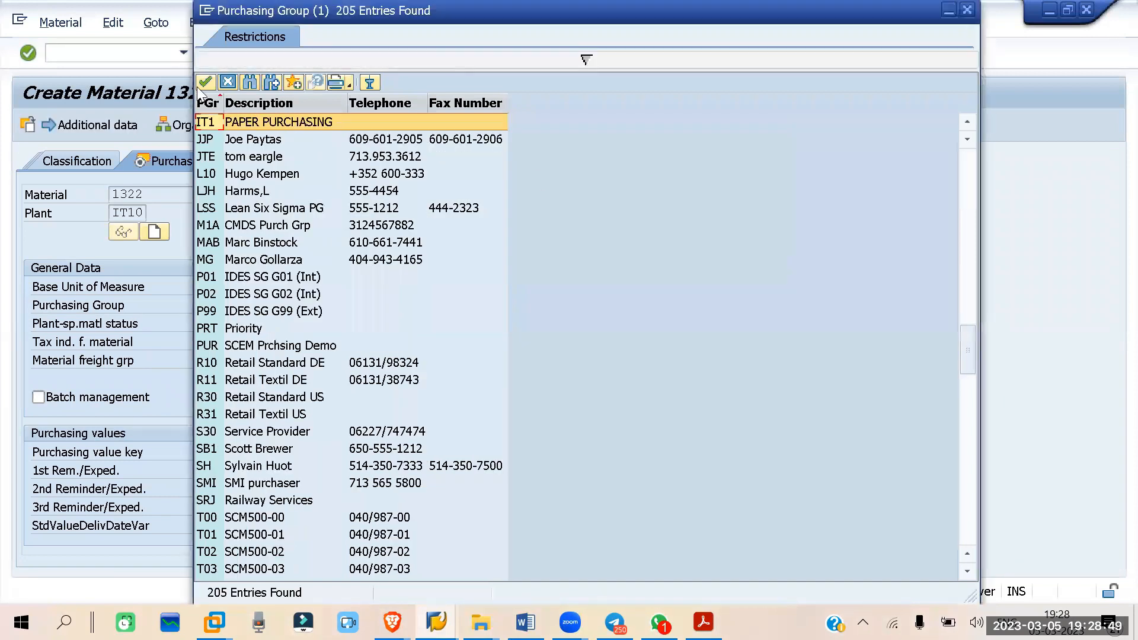
{"action": "double_click", "coordinate": [205, 122]}
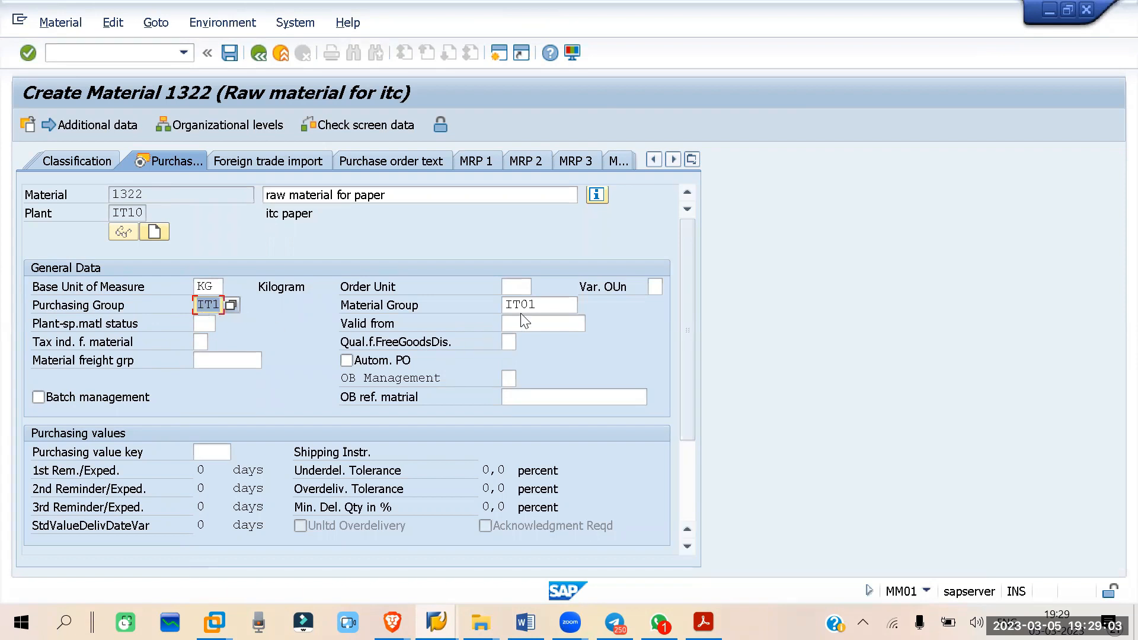
{"action": "left_click_drag", "start_coordinate": [544, 305], "coordinate": [487, 303]}
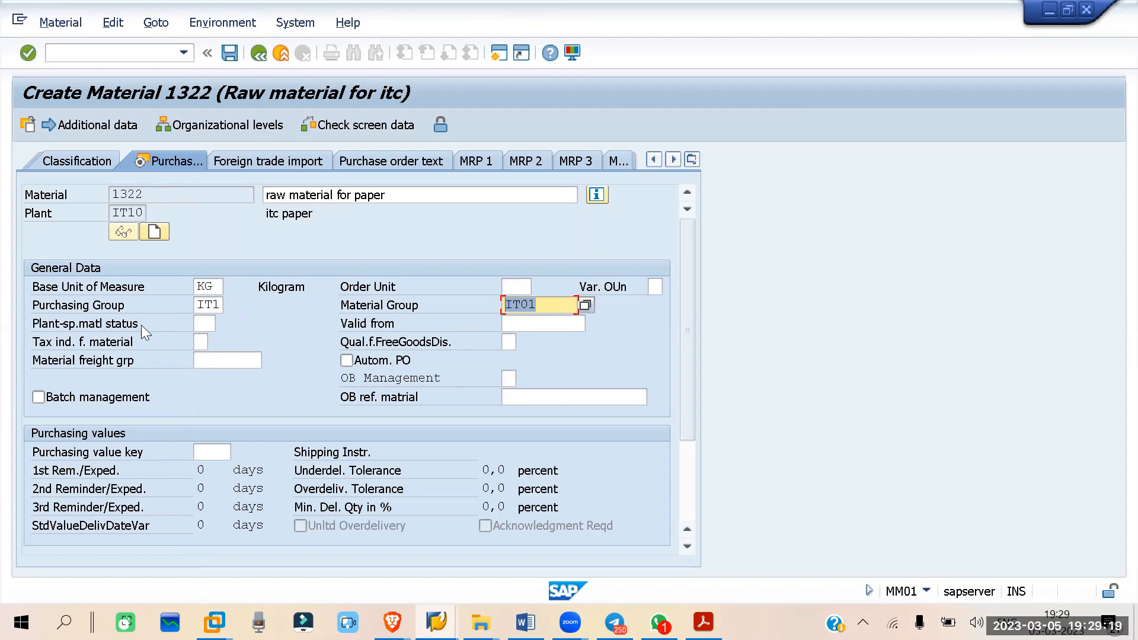
Review the available plant-specific material statuses and close the list without choosing one.
{"action": "left_click", "coordinate": [201, 321]}
{"action": "left_click", "coordinate": [224, 320]}
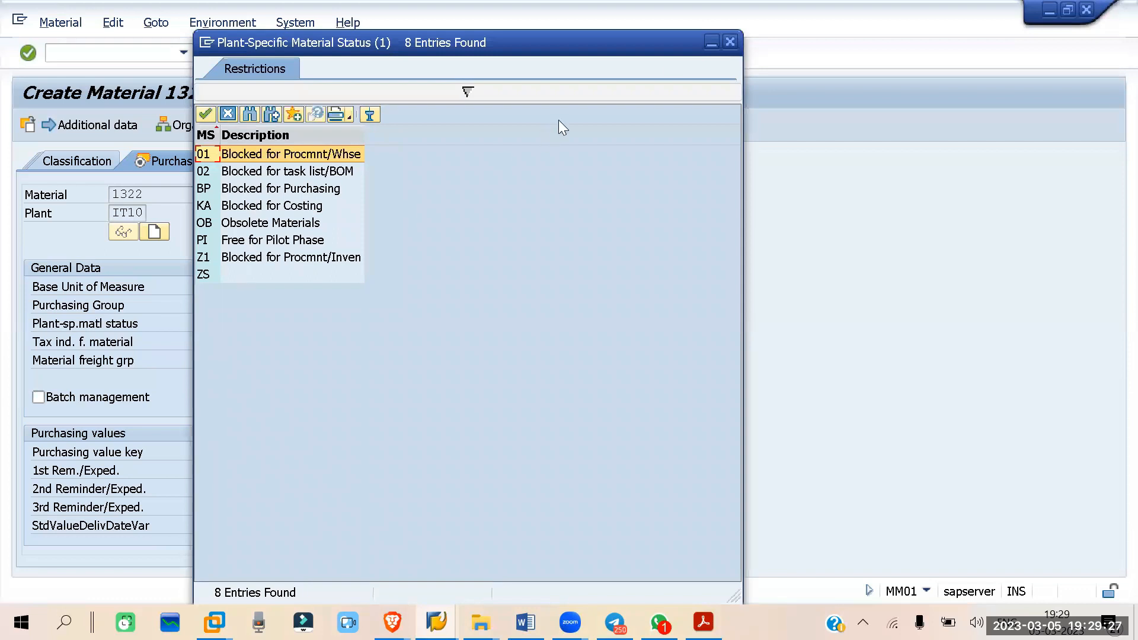
{"action": "left_click", "coordinate": [729, 41]}
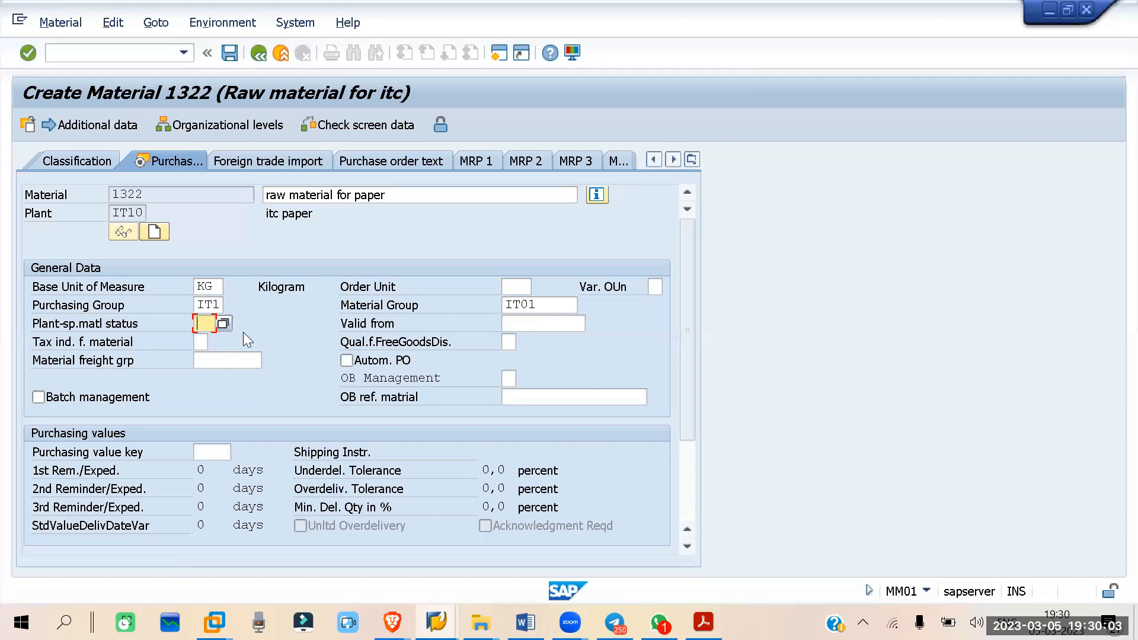
Review the tax indicator values for the material without choosing one, and go to the Qual.f.FreeGoodsDis. field.
{"action": "left_click", "coordinate": [201, 342]}
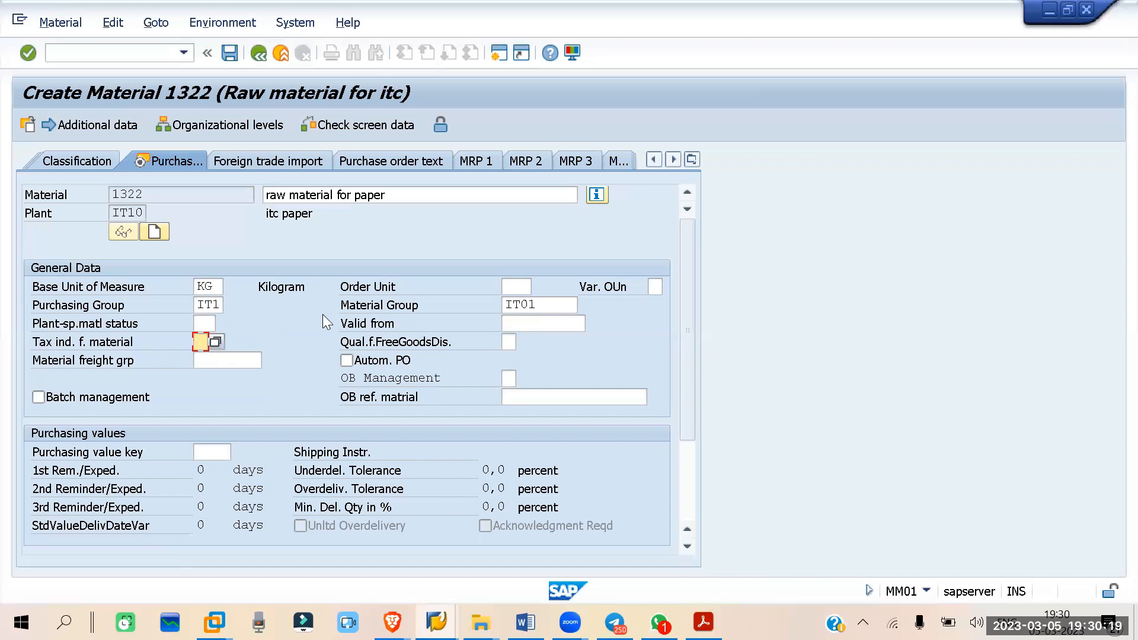
{"action": "left_click", "coordinate": [215, 343]}
{"action": "left_click", "coordinate": [215, 342]}
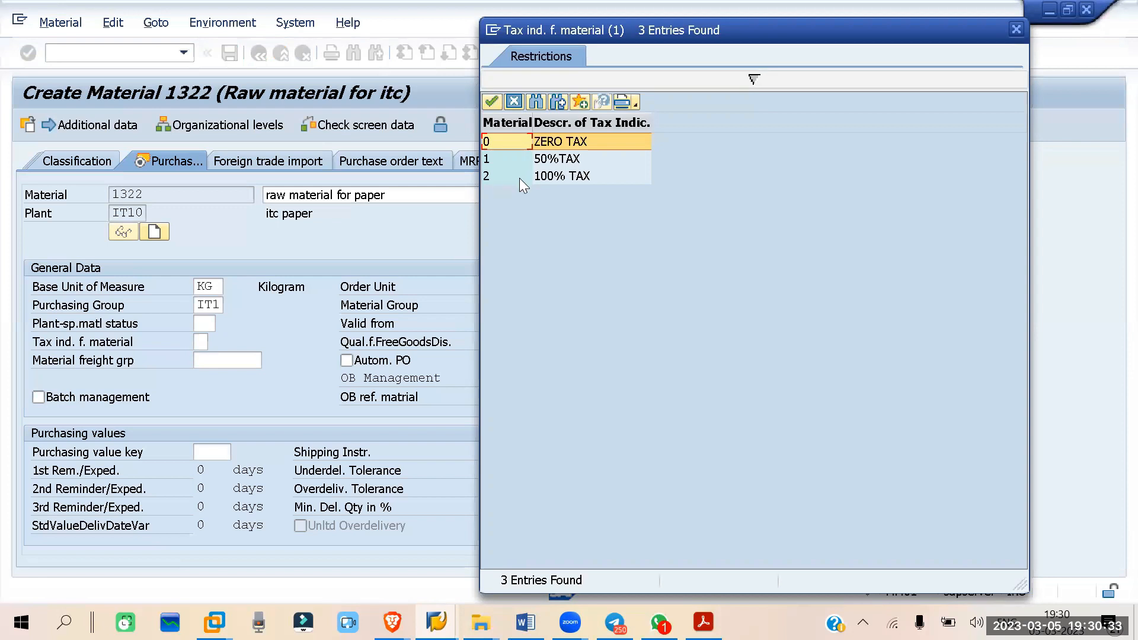
{"action": "left_click", "coordinate": [1017, 29]}
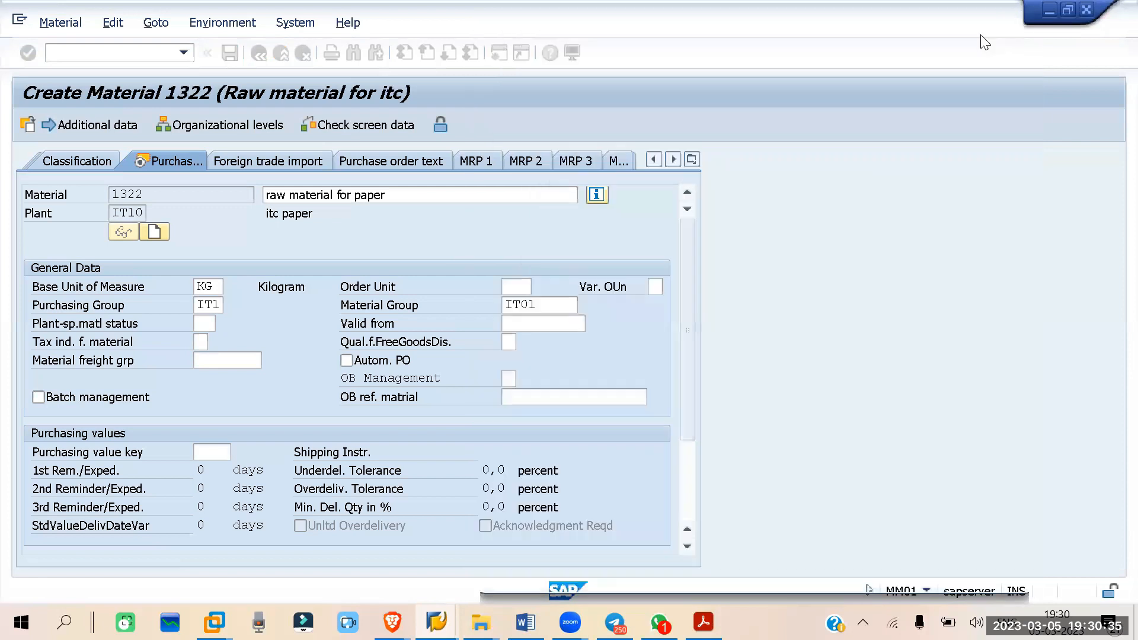
{"action": "left_click", "coordinate": [202, 343]}
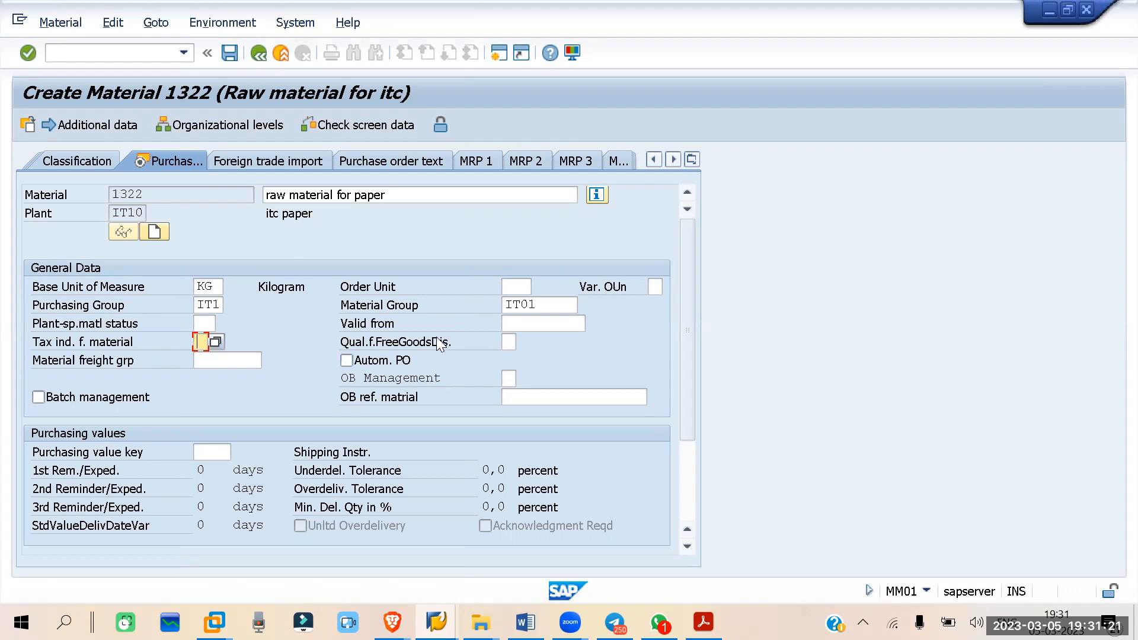
{"action": "left_click", "coordinate": [507, 342]}
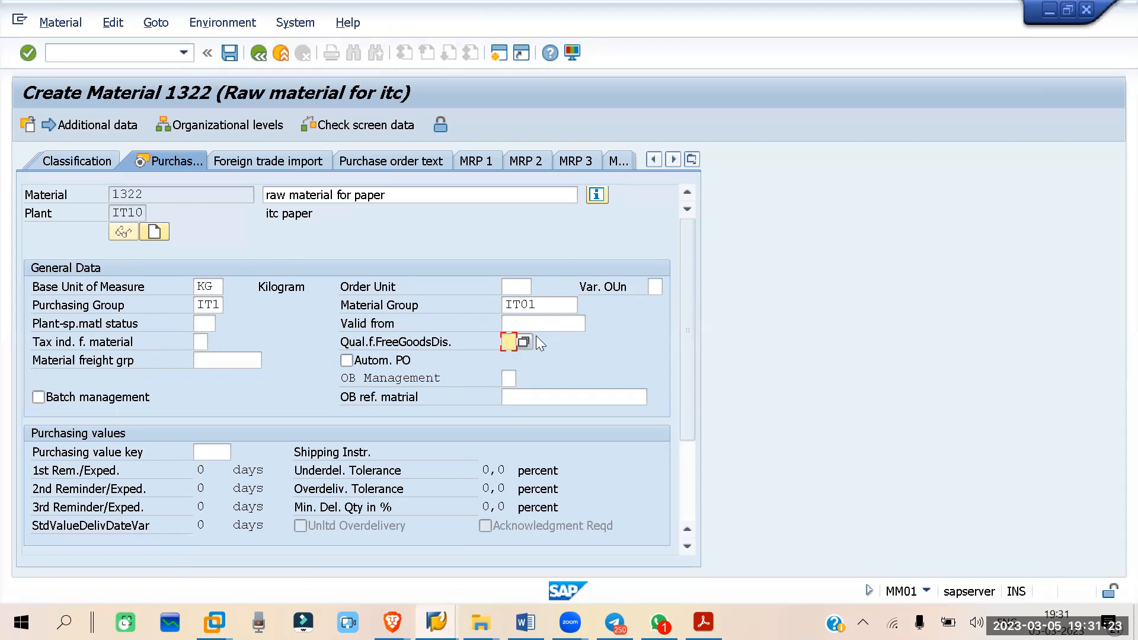
Review the Qual.f.FreeGoodsDis. eligibility values without choosing one, and look over the remaining purchasing view fields.
{"action": "left_click", "coordinate": [523, 343]}
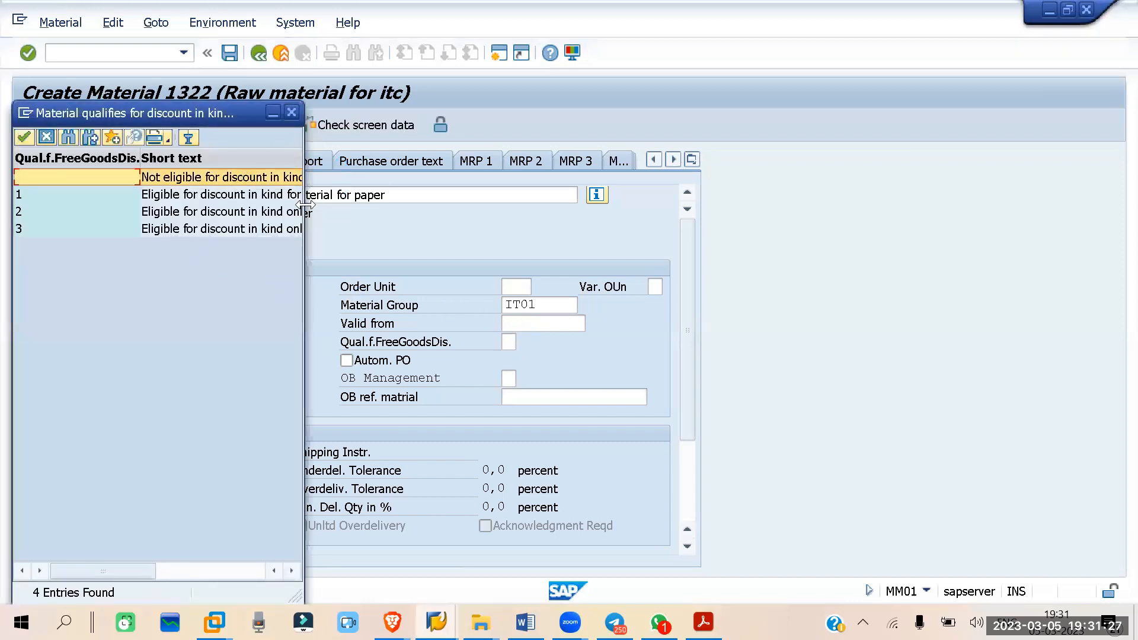
{"action": "left_click_drag", "start_coordinate": [304, 204], "coordinate": [607, 204]}
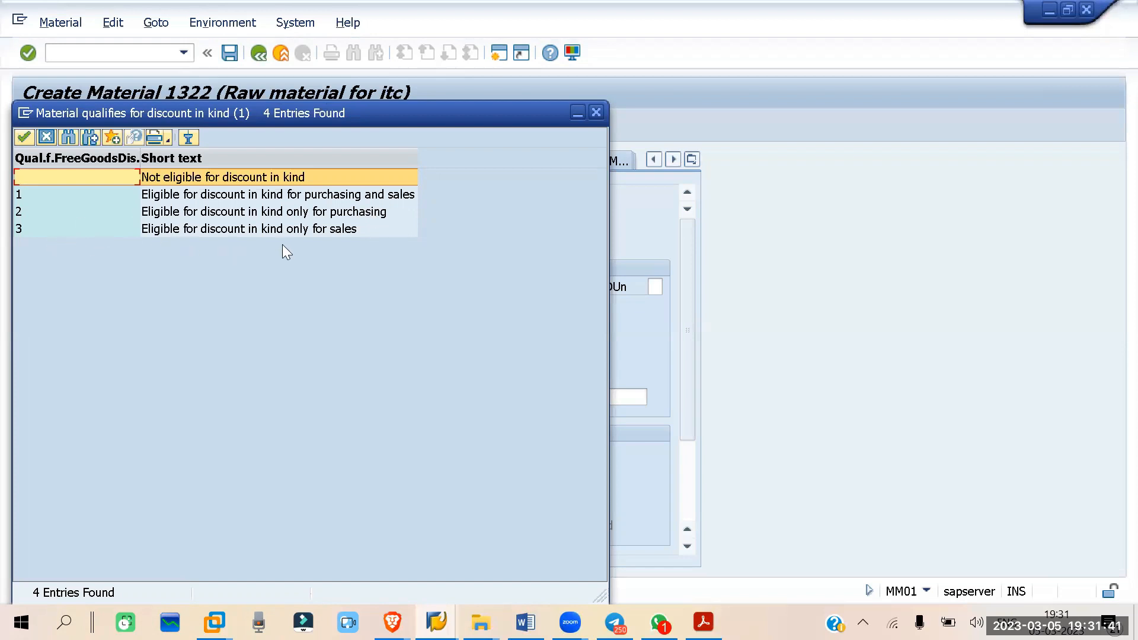
{"action": "left_click", "coordinate": [595, 115]}
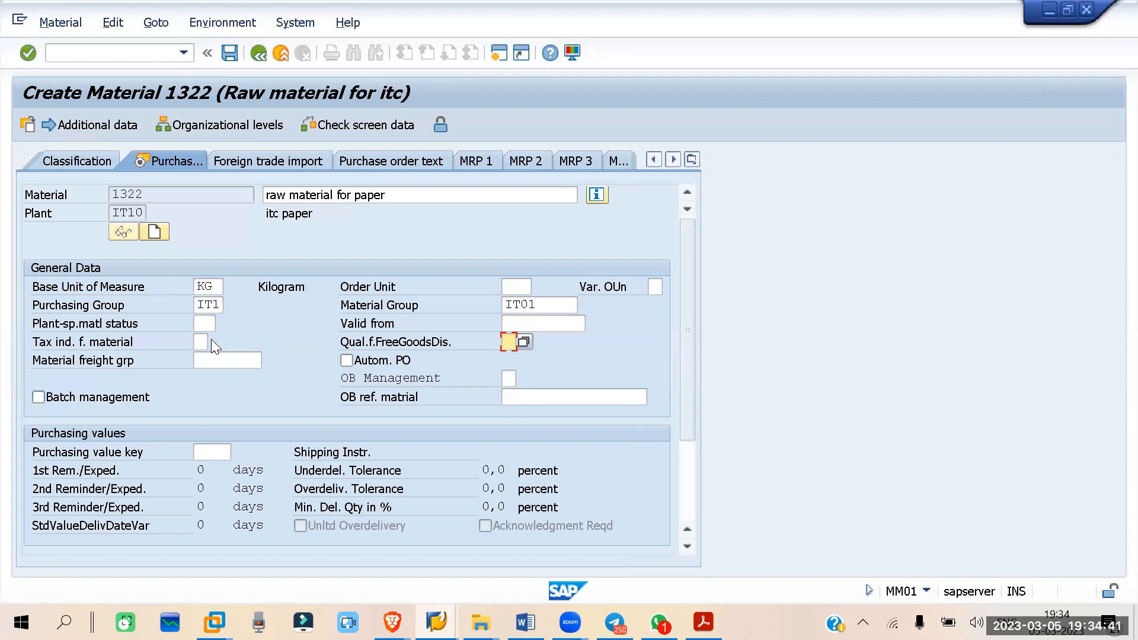
{"action": "scroll", "coordinate": [213, 340], "scroll_direction": "down", "scroll_amount": 3}
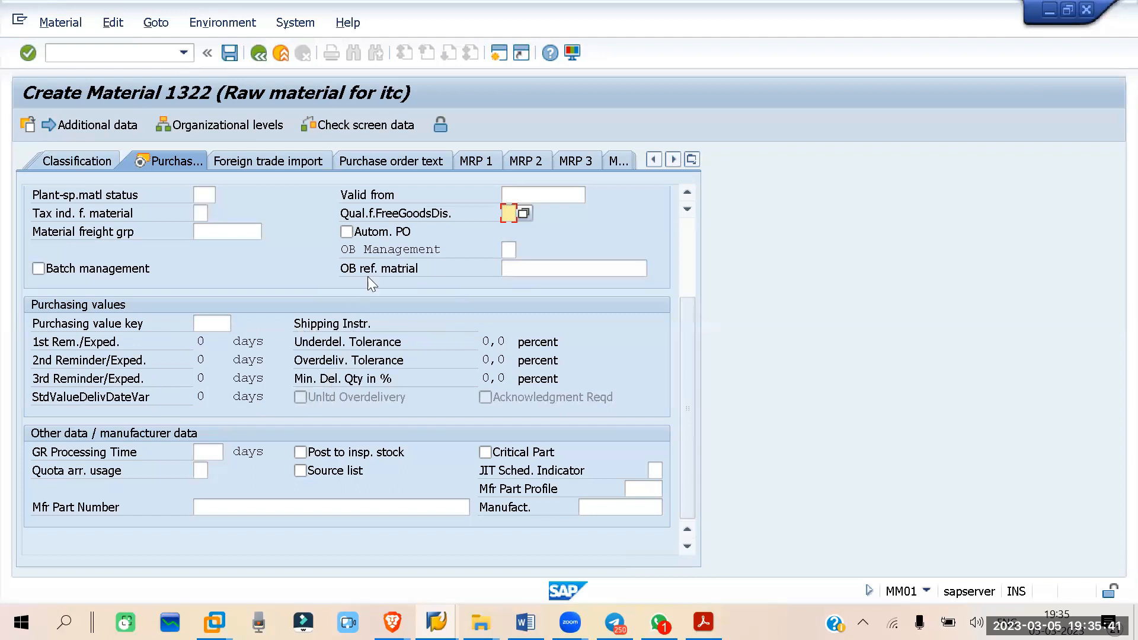
Switch to the Display IMG session and open Define Shipping Instructions under Materials Management, Purchasing, Material Master.
{"action": "mouse_move", "coordinate": [437, 622]}
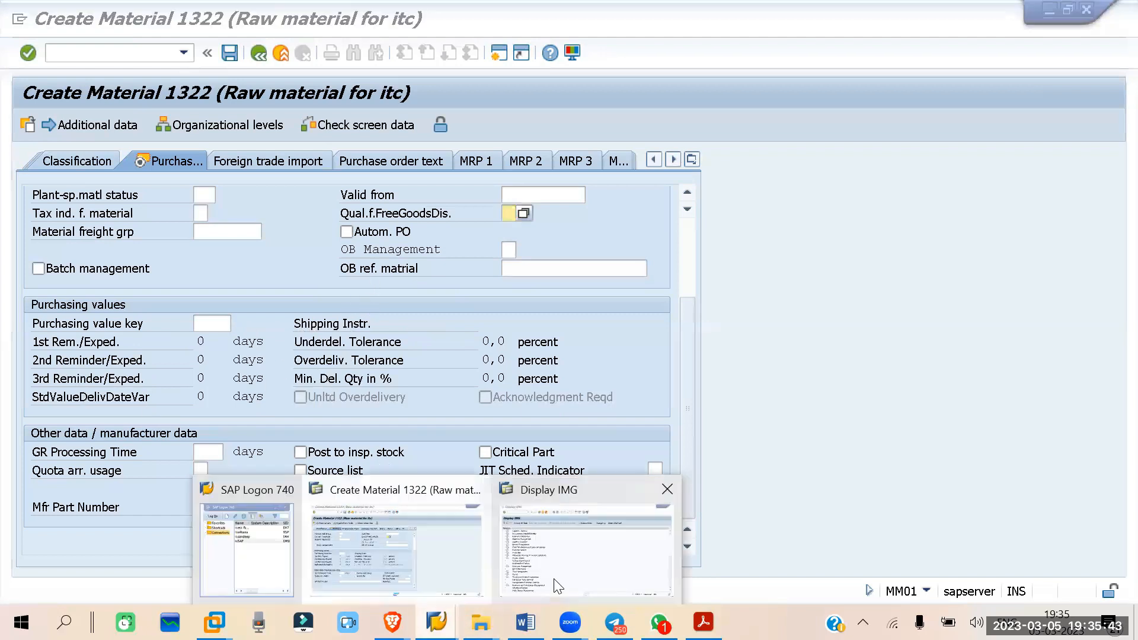
{"action": "left_click", "coordinate": [609, 563]}
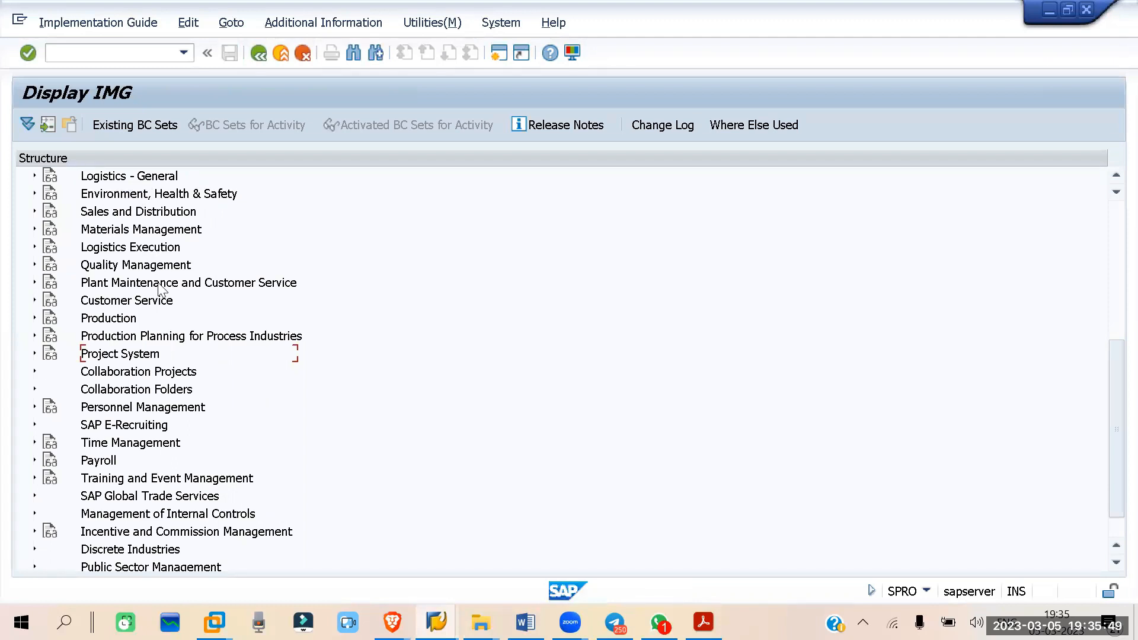
{"action": "left_click", "coordinate": [34, 229]}
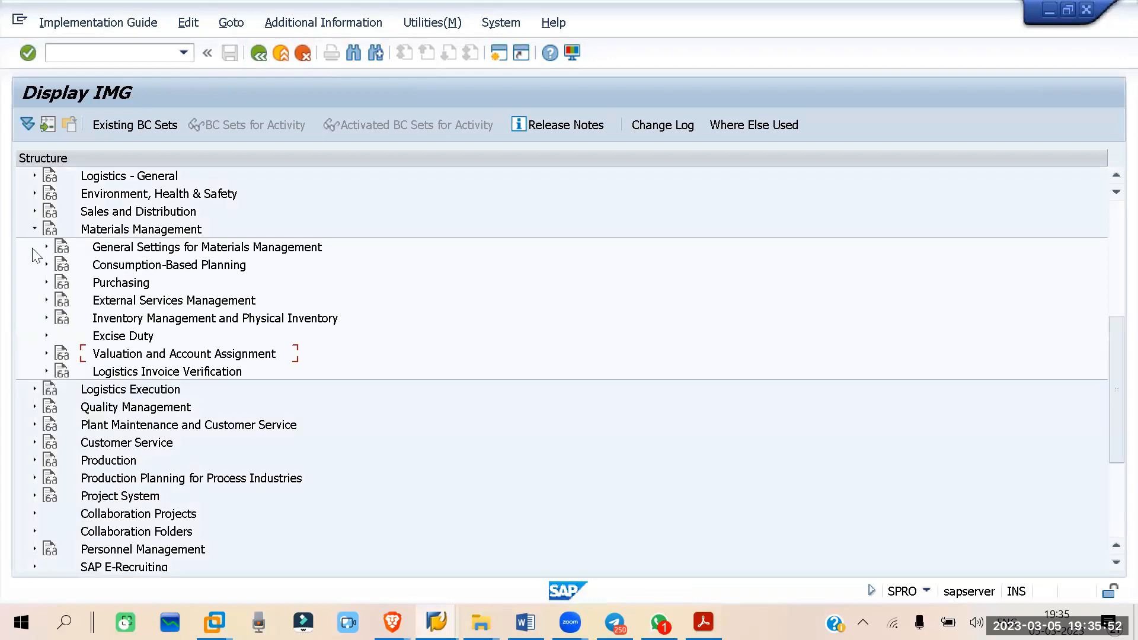
{"action": "left_click", "coordinate": [47, 283]}
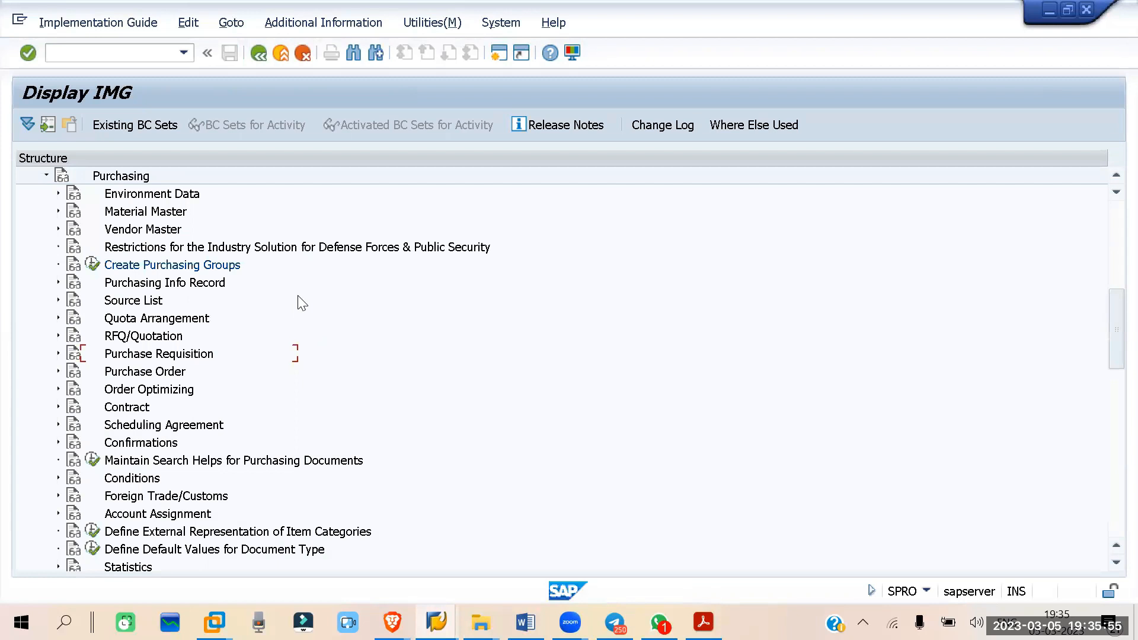
{"action": "left_click", "coordinate": [58, 212]}
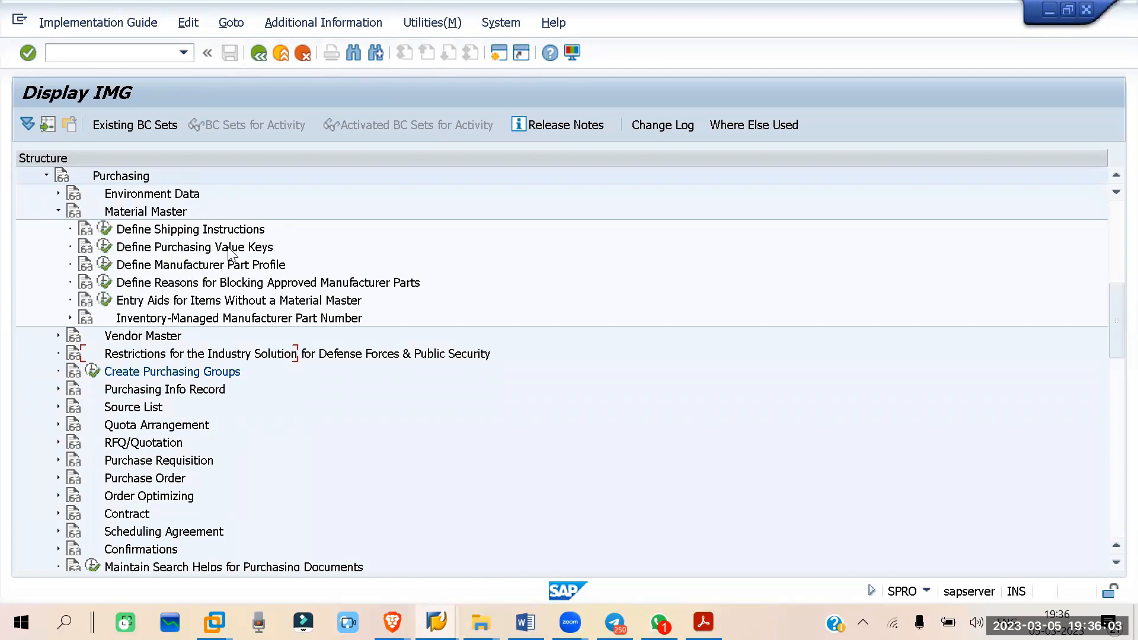
{"action": "left_click", "coordinate": [105, 230]}
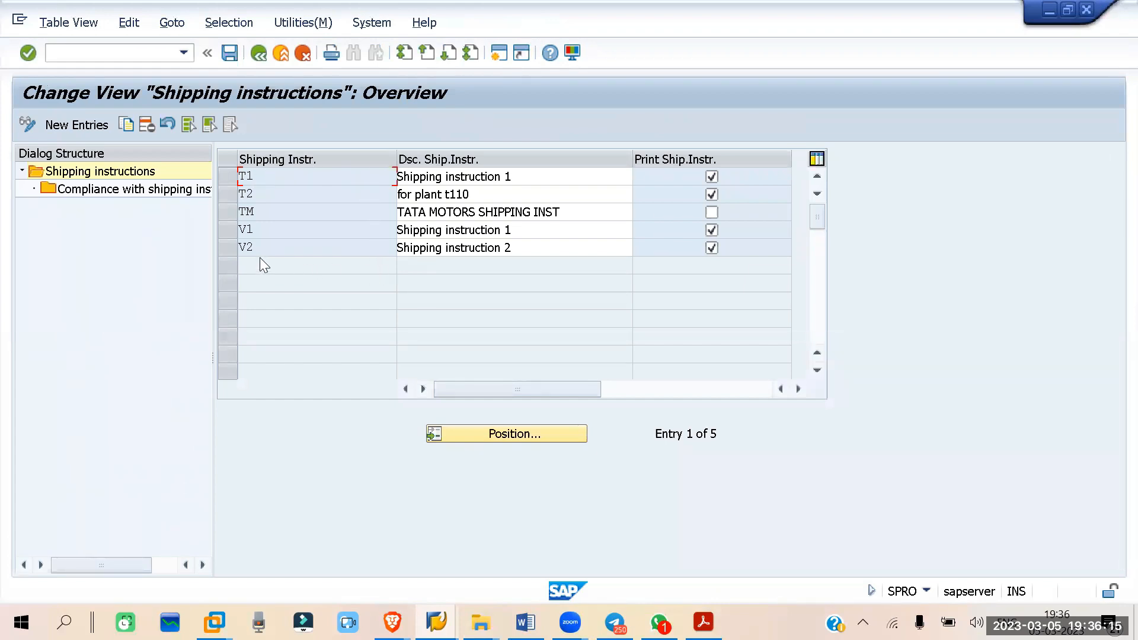
Add a new shipping instruction I1 described as "ITC PAPER SHP INST" with printing enabled.
{"action": "left_click", "coordinate": [79, 125]}
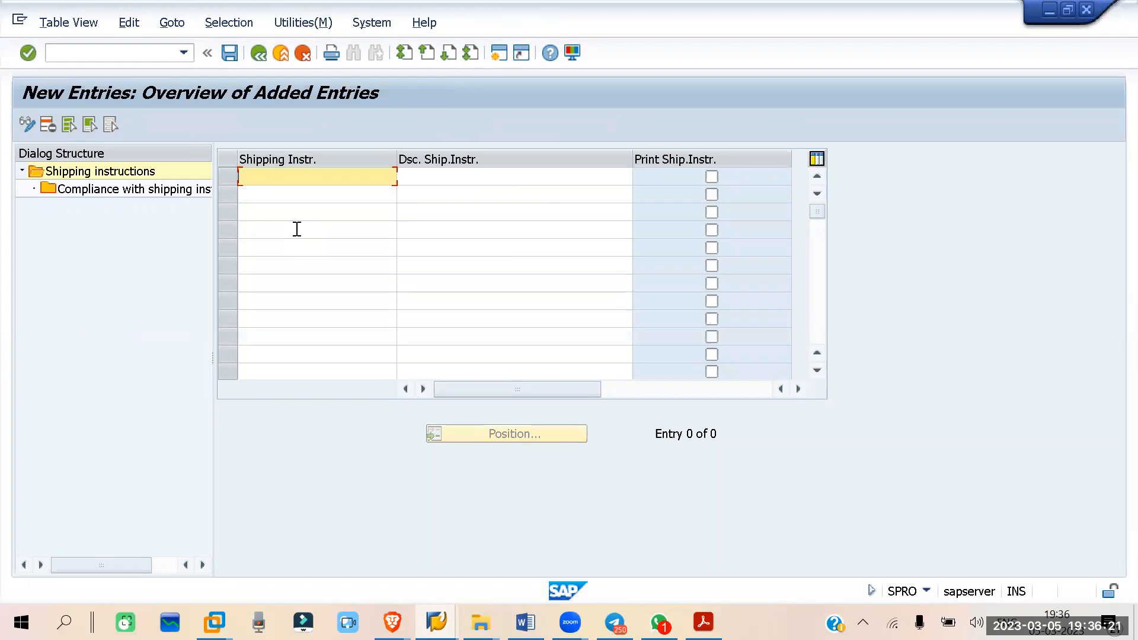
{"action": "type", "text": "I1"}
{"action": "left_click", "coordinate": [414, 179]}
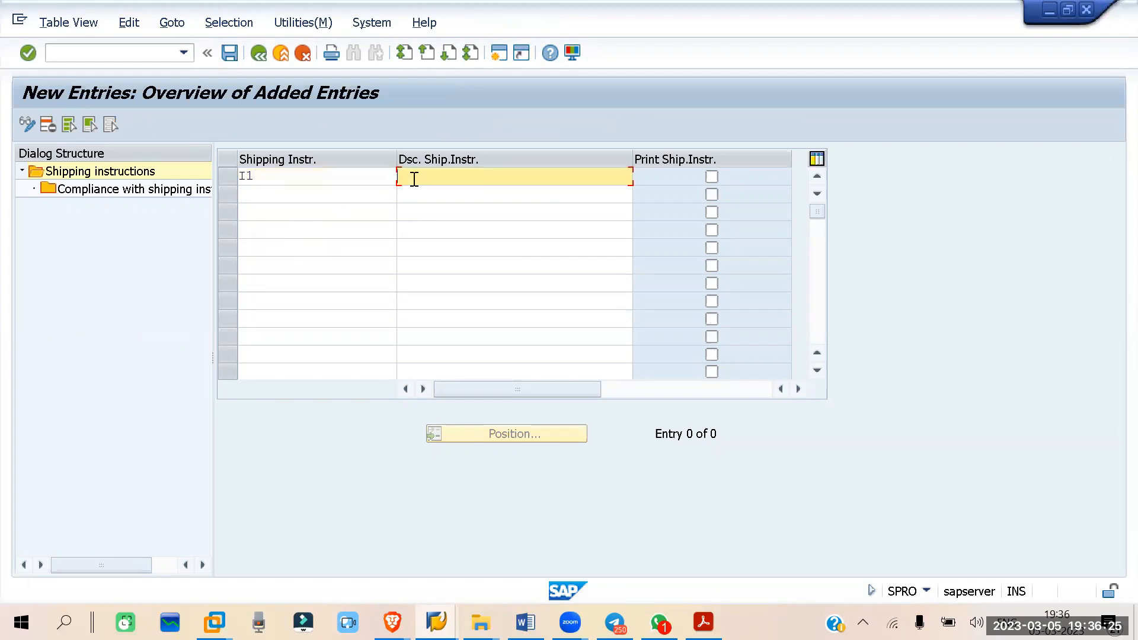
{"action": "type", "text": "ITC PAPER SHP INST"}
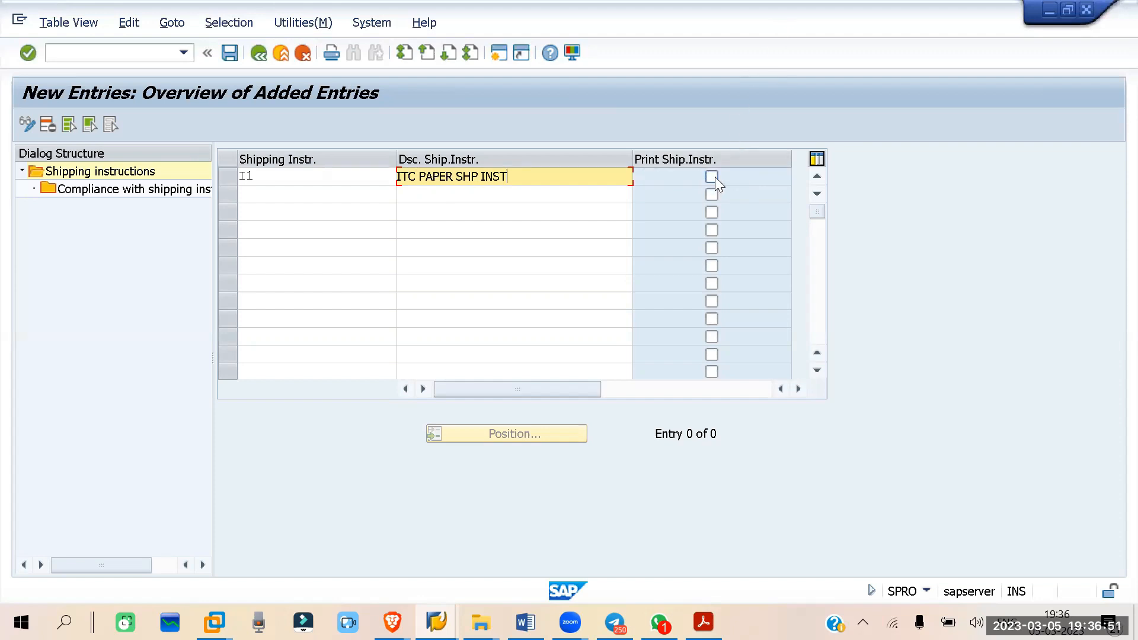
{"action": "left_click", "coordinate": [714, 177]}
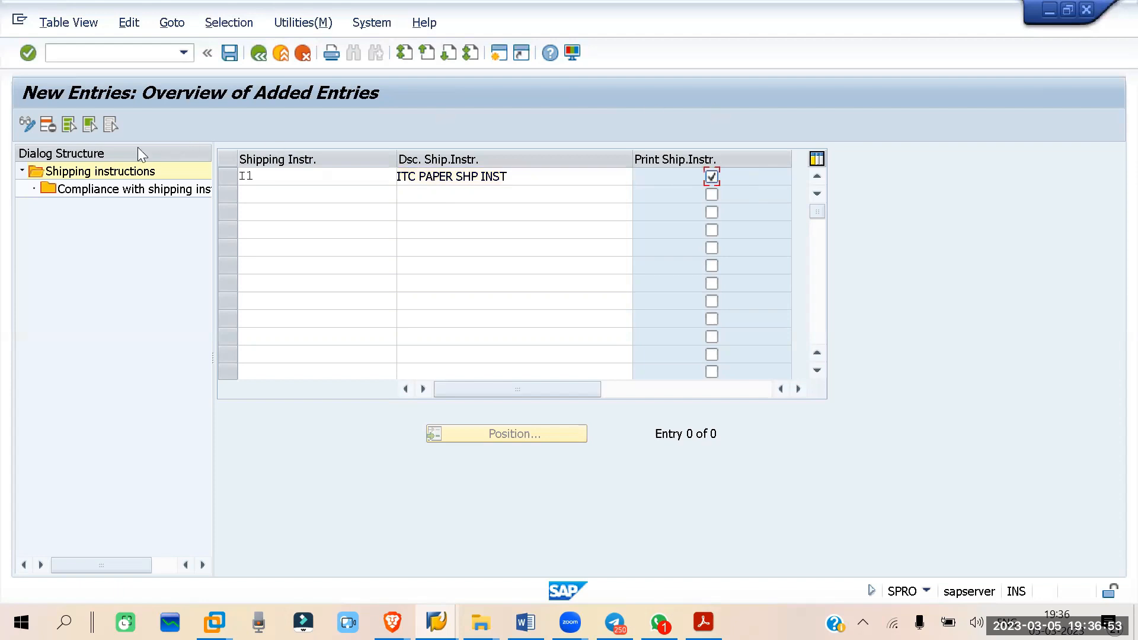
{"action": "key", "text": "Return"}
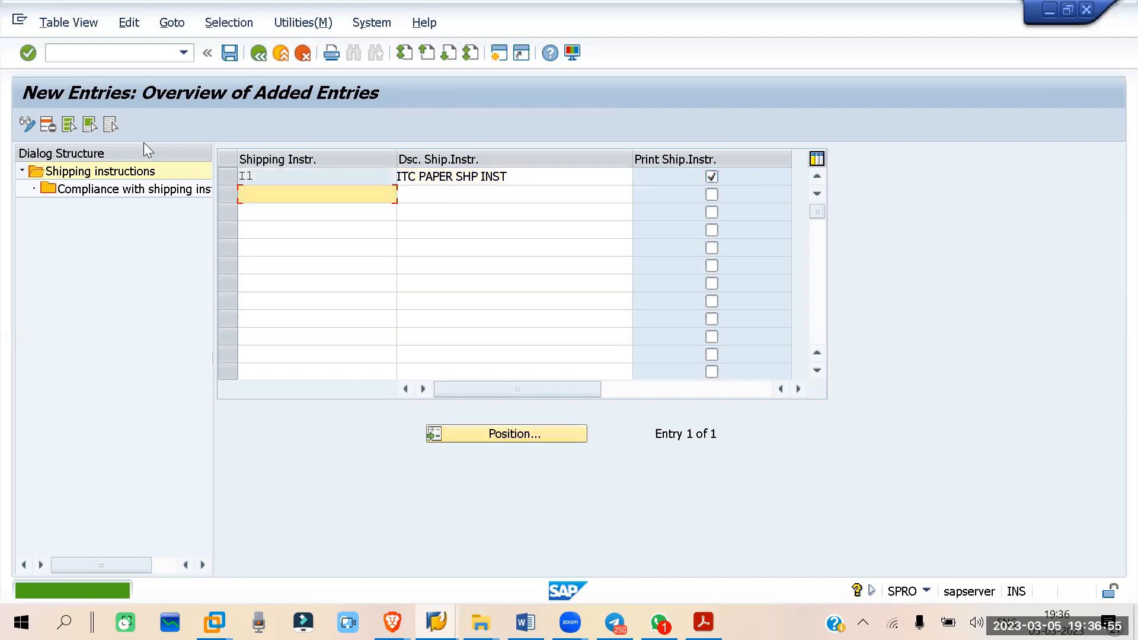
Open the compliance entries for shipping instruction I1 and add entry 01 "SHIPPING INSTRUCTION FOLLOWED" with 100 points.
{"action": "left_click", "coordinate": [228, 176]}
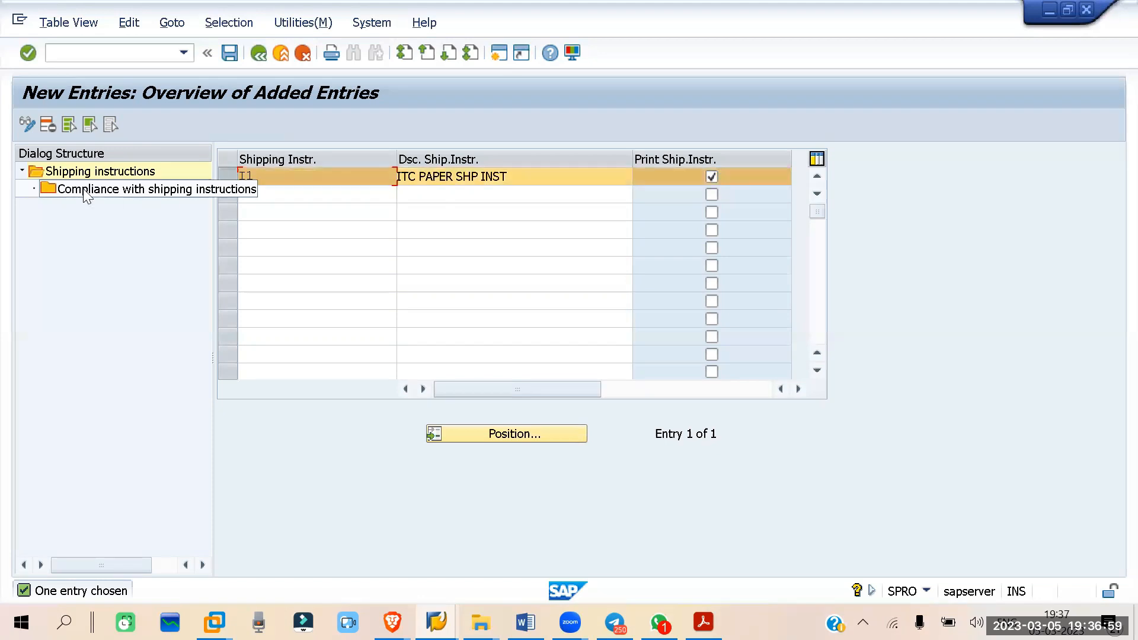
{"action": "double_click", "coordinate": [114, 190]}
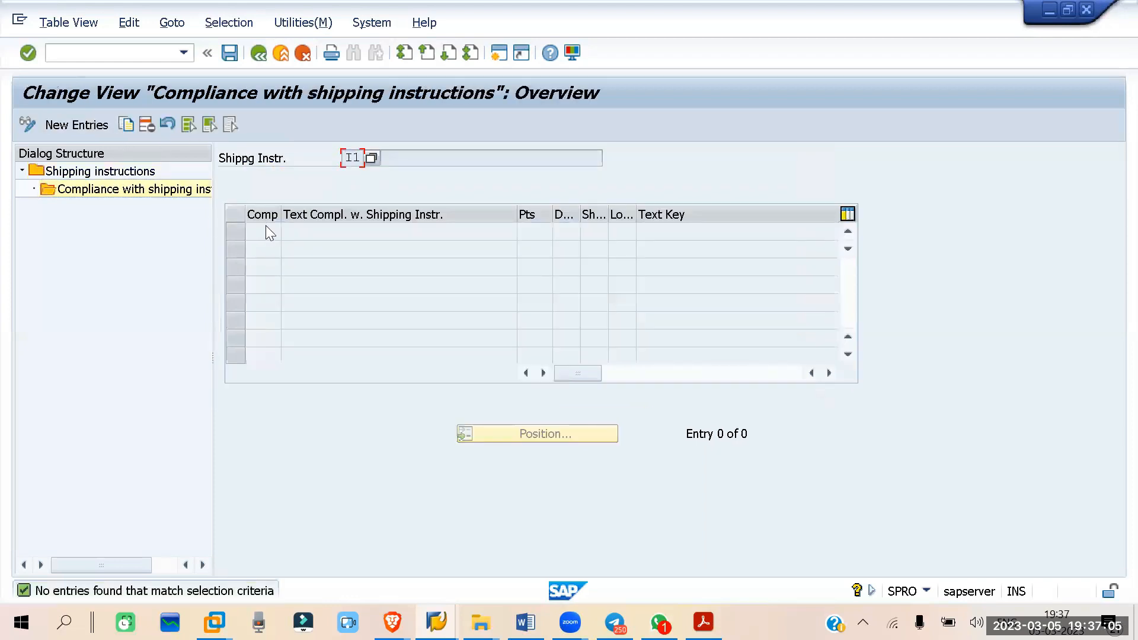
{"action": "left_click", "coordinate": [59, 125]}
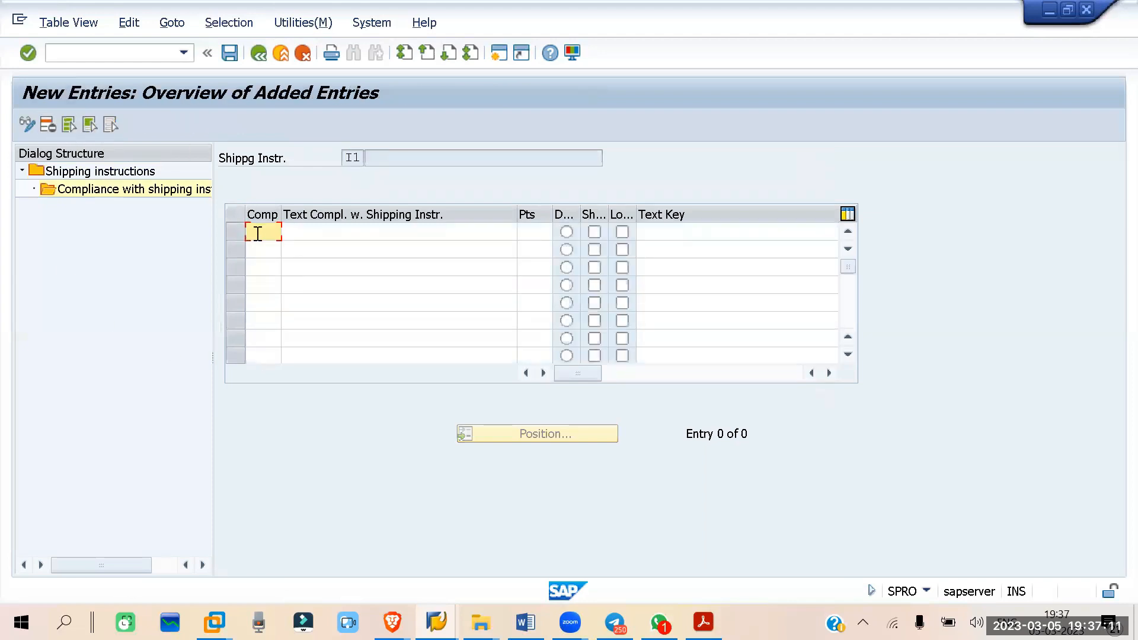
{"action": "type", "text": "0"}
{"action": "key", "text": "Tab"}
{"action": "type", "text": "SHIPPING INSTRUCTION F"}
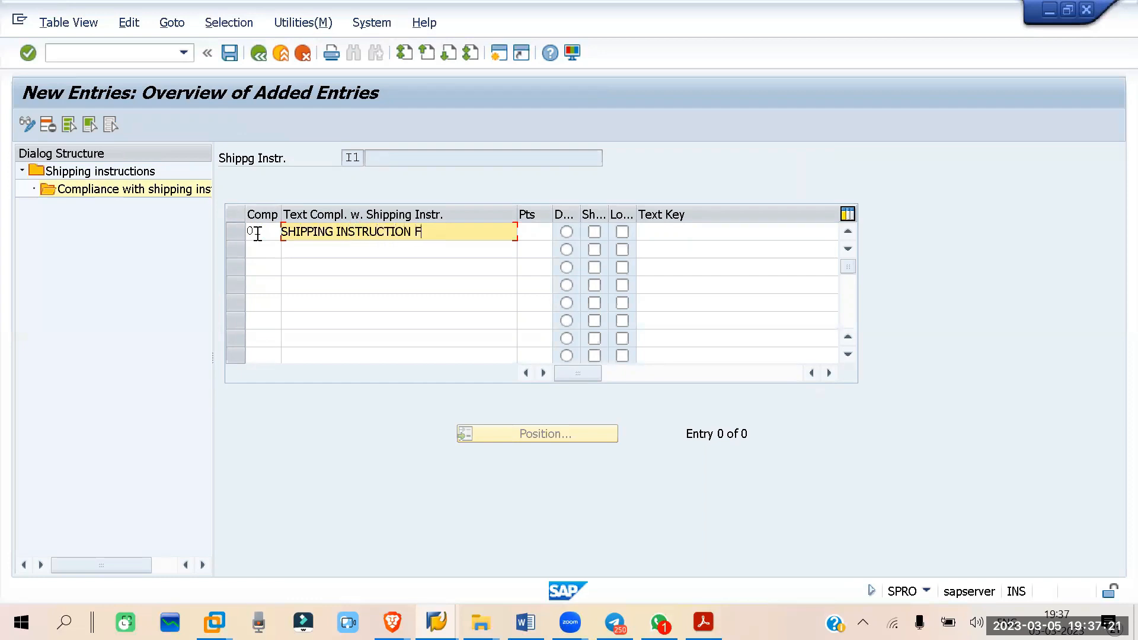
{"action": "type", "text": "OLLOWED"}
{"action": "left_click", "coordinate": [538, 231]}
{"action": "type", "text": "100"}
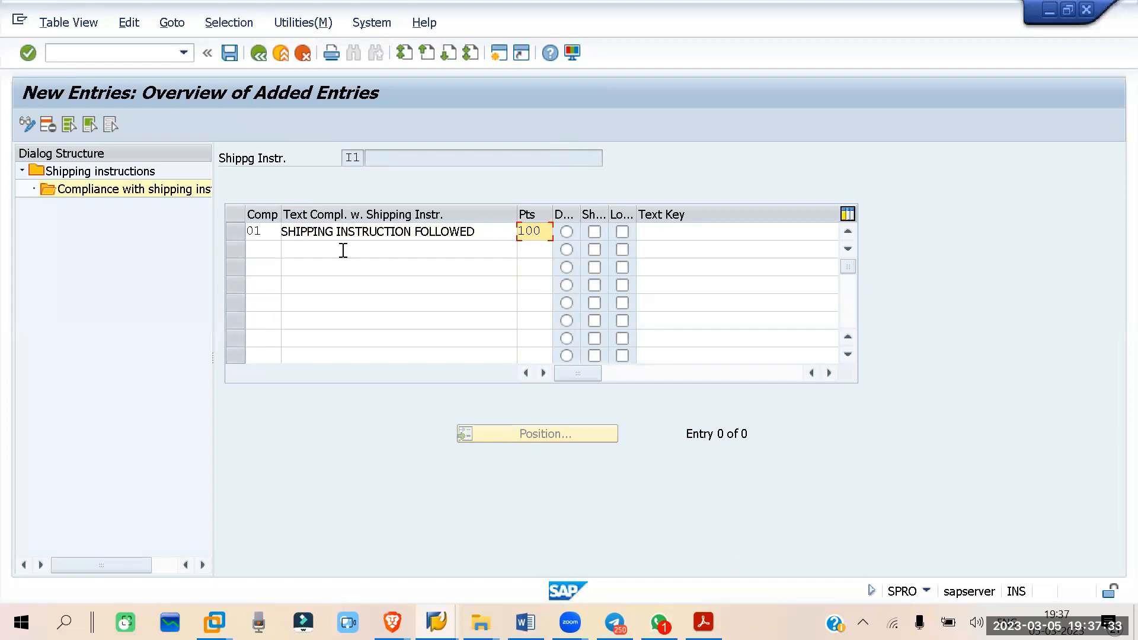
Add compliance entry 02 "SHIPPING INSTRUCTION NOT FOLLO" with 50 points.
{"action": "left_click", "coordinate": [265, 249]}
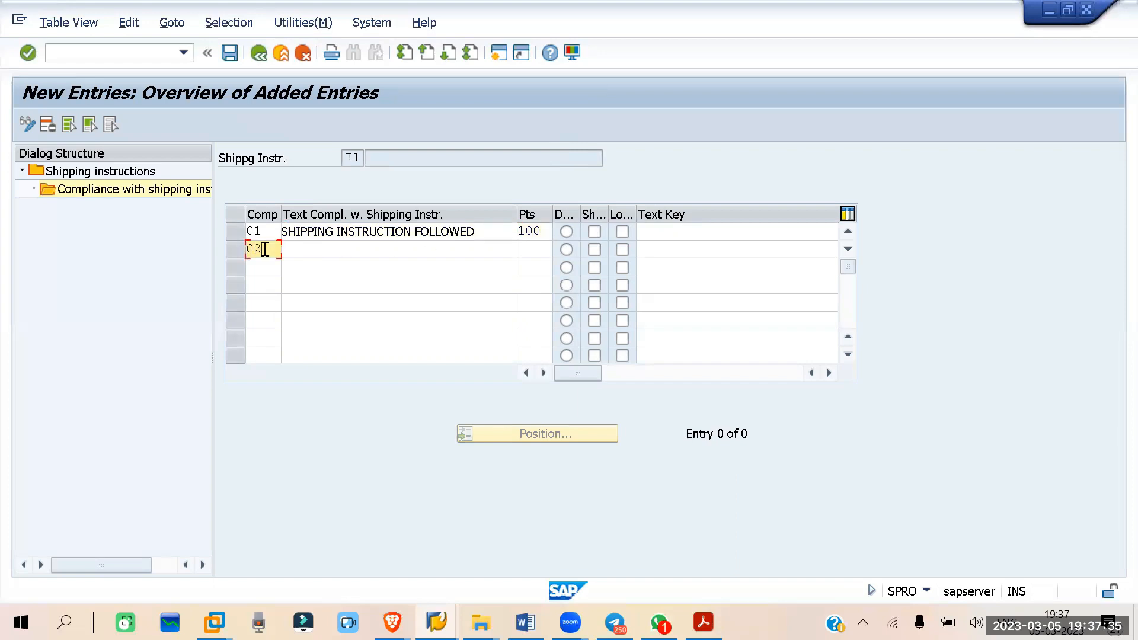
{"action": "left_click", "coordinate": [351, 246]}
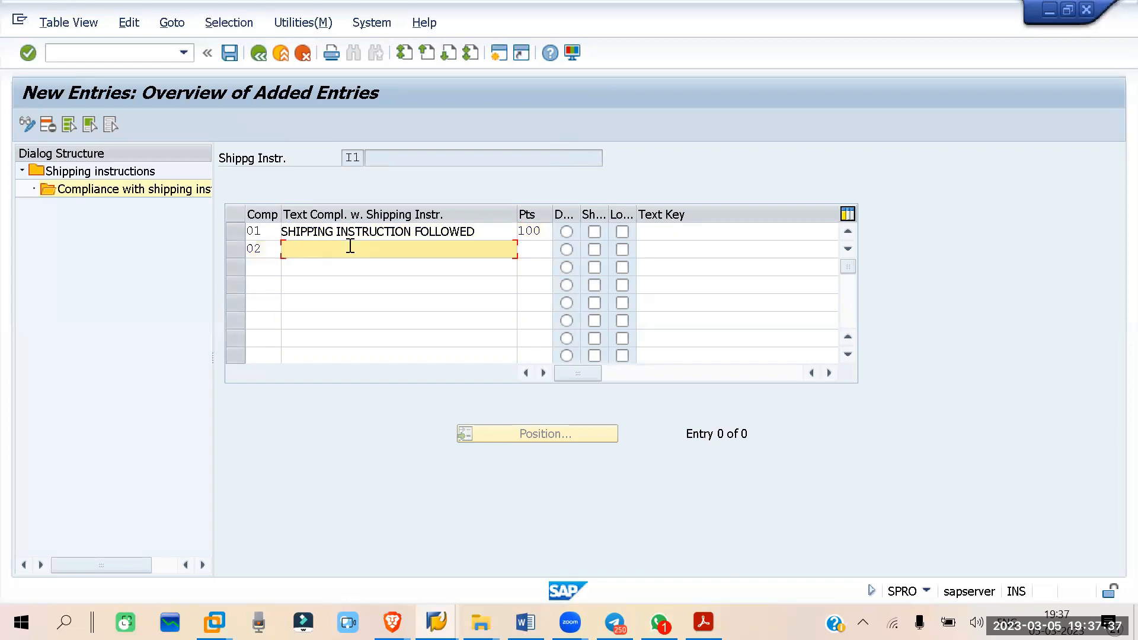
{"action": "type", "text": "SHIPPING INSTRUCTION N"}
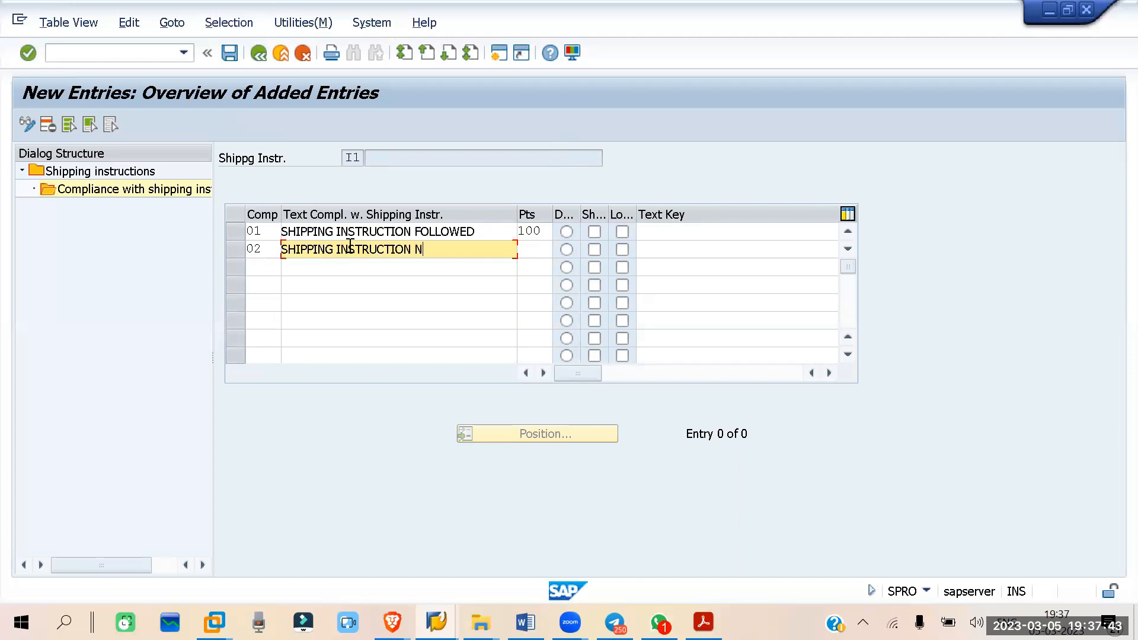
{"action": "type", "text": "OT FOL"}
{"action": "type", "text": "LLO"}
{"action": "left_click", "coordinate": [525, 248]}
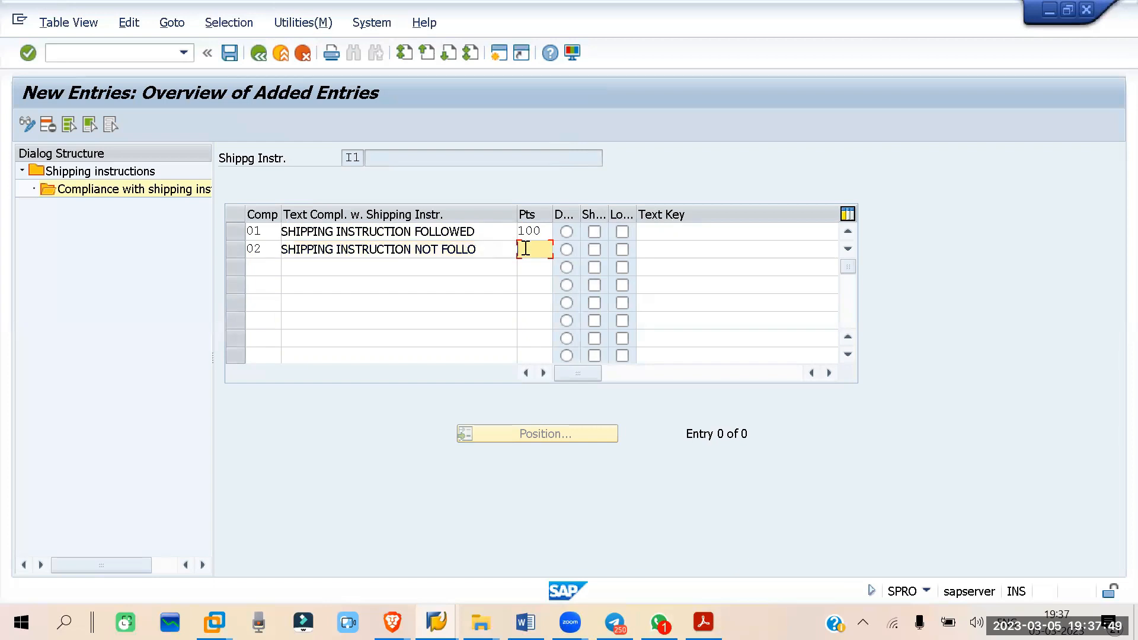
{"action": "type", "text": "50"}
Add compliance entry 03 "BROKEN/DAMAGED GOODS" with 10 points.
{"action": "left_click", "coordinate": [256, 262]}
{"action": "type", "text": "03"}
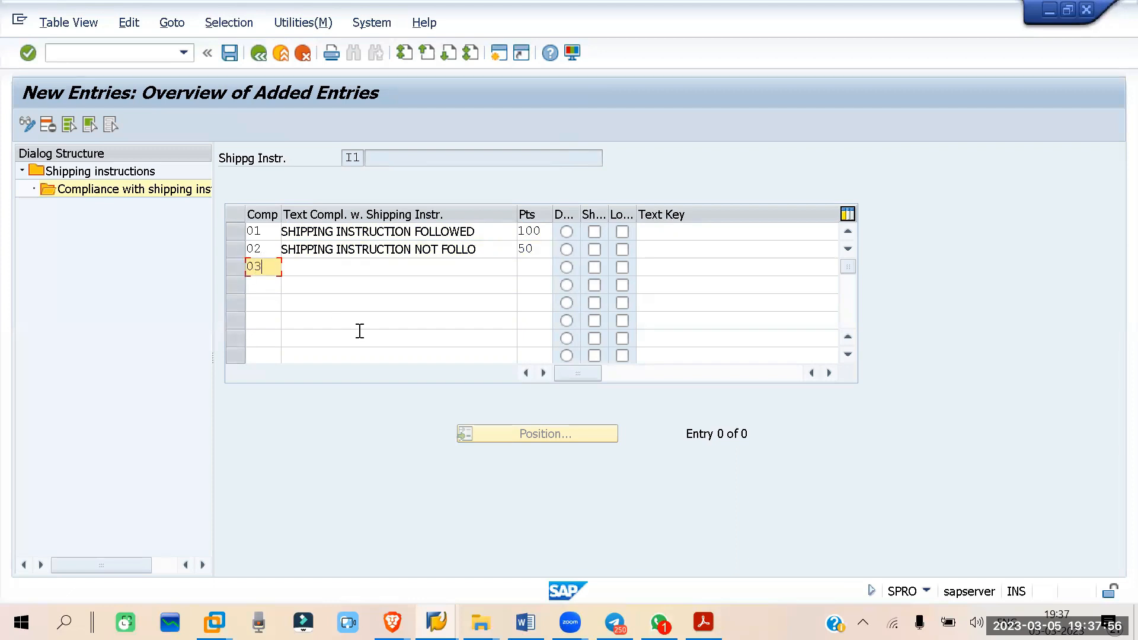
{"action": "key", "text": "Tab"}
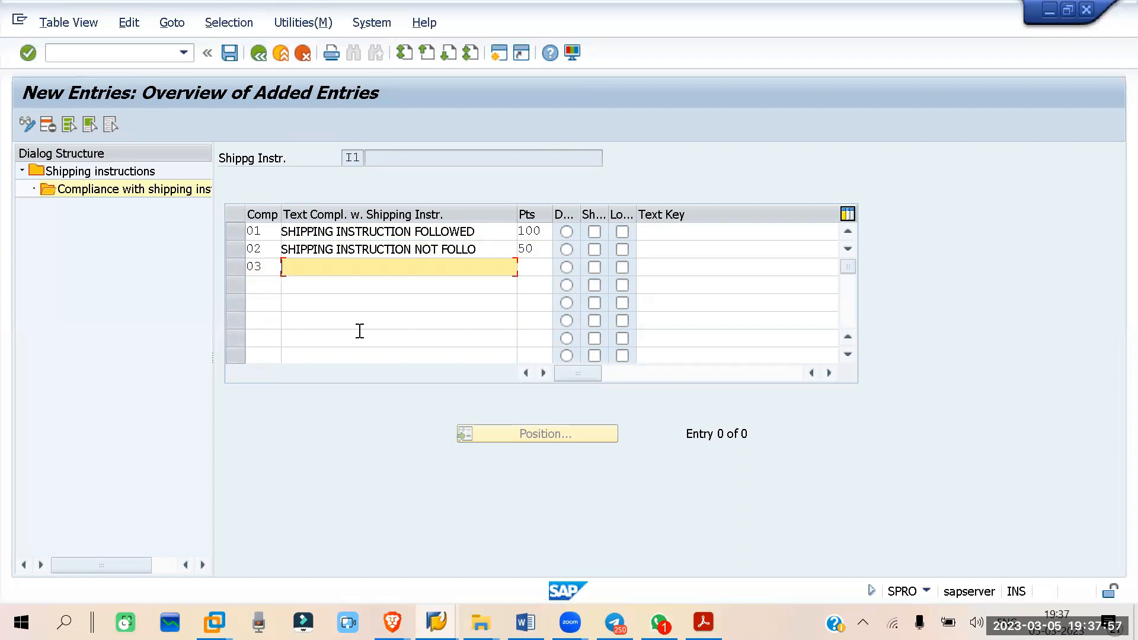
{"action": "type", "text": "BROKEN/DAM"}
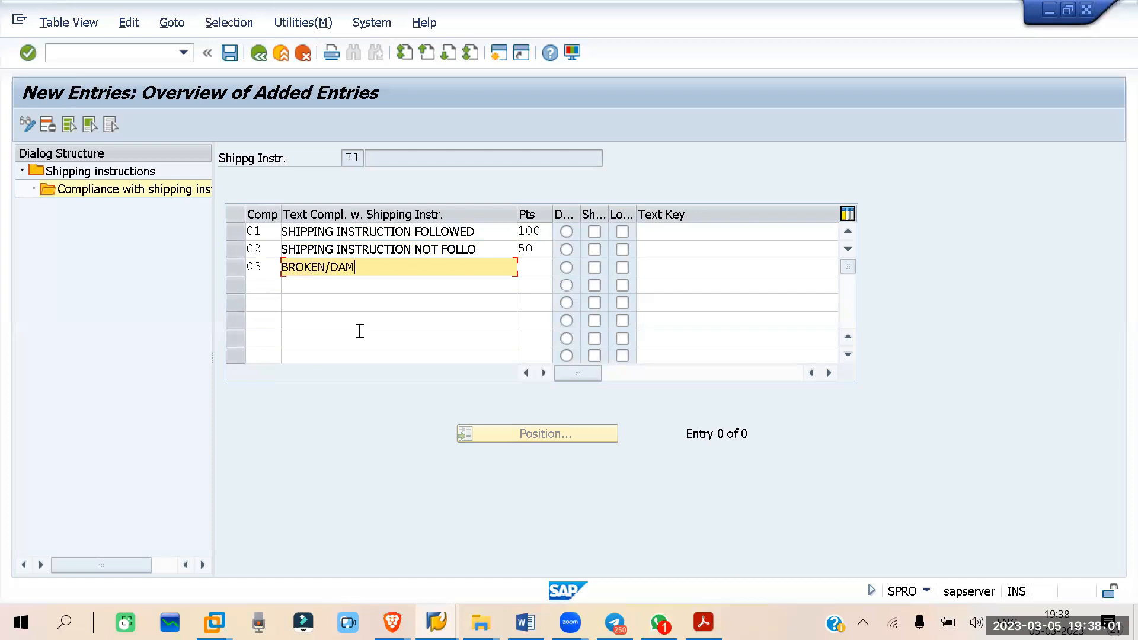
{"action": "type", "text": "AGED GOODS"}
{"action": "left_click", "coordinate": [529, 265]}
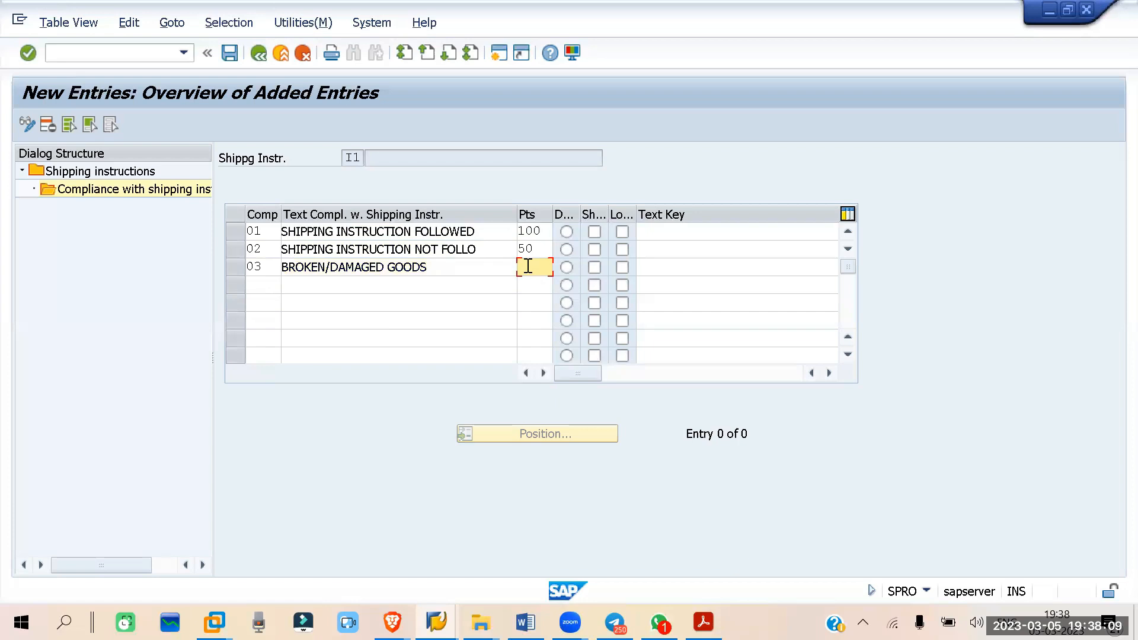
{"action": "type", "text": "10"}
Save the shipping instruction data to the "org str itc" customizing request and return to the implementation guide.
{"action": "key", "text": "ctrl+s"}
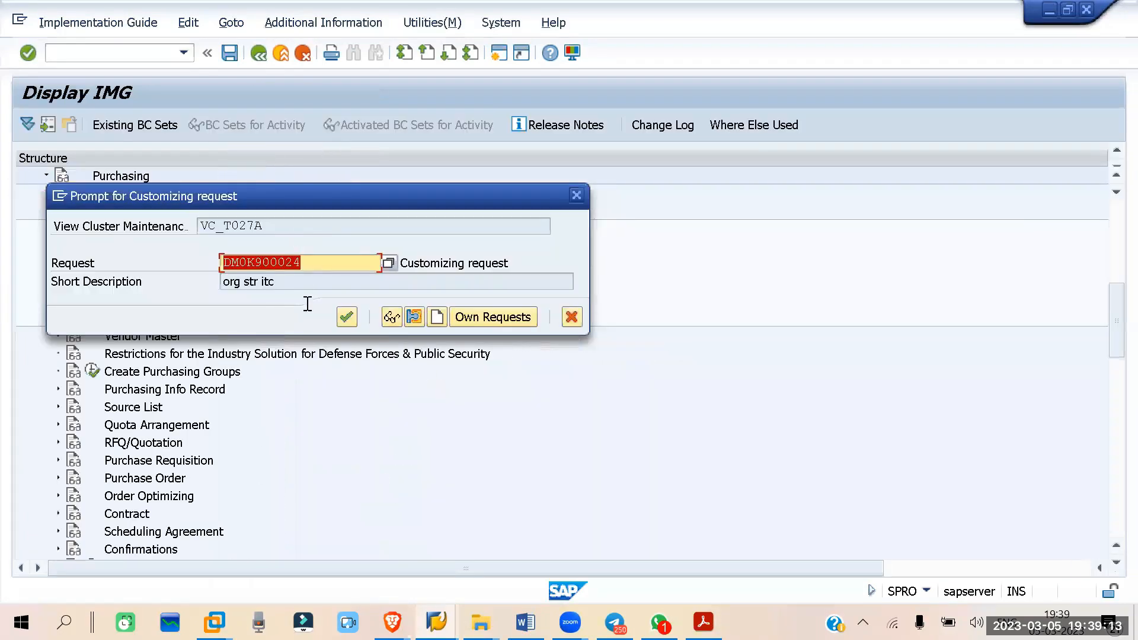
{"action": "left_click", "coordinate": [347, 316]}
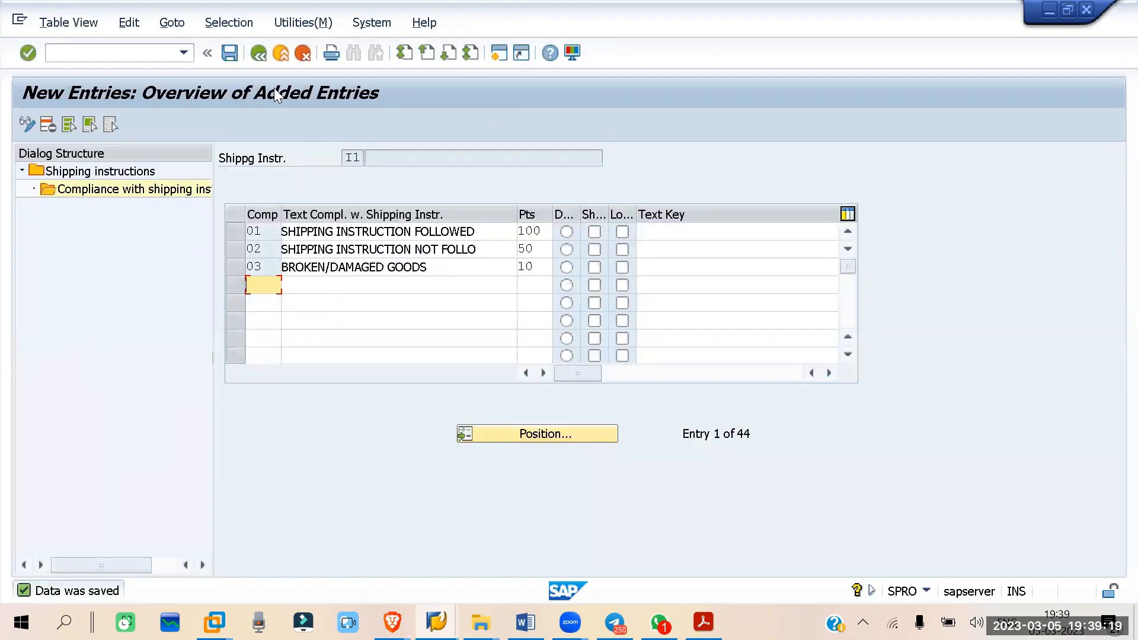
{"action": "key", "text": "F3"}
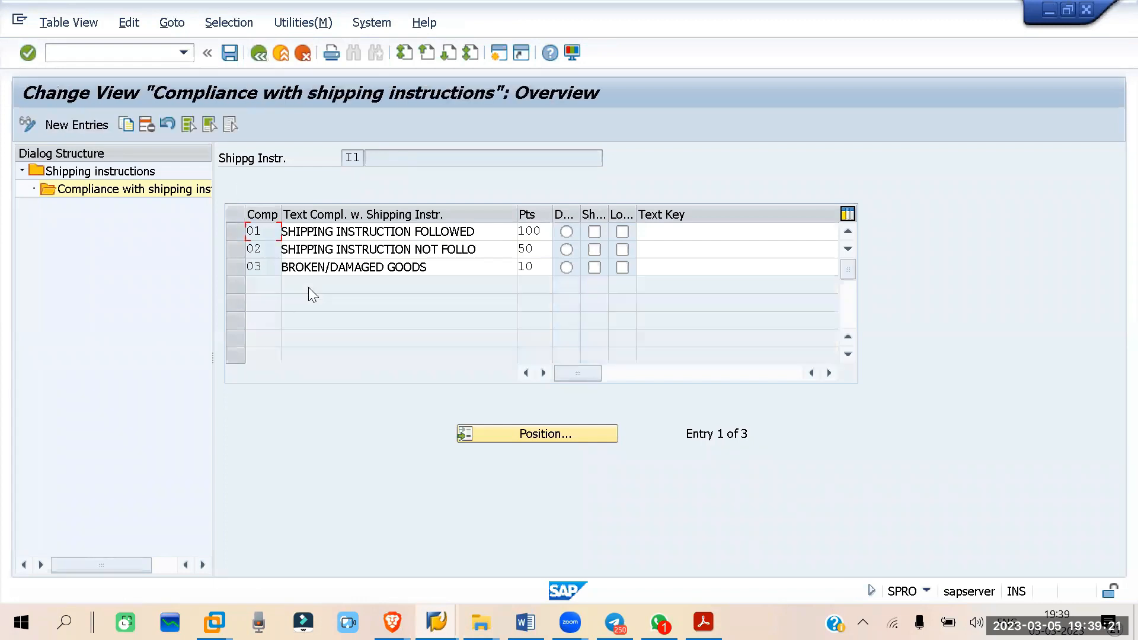
{"action": "key", "text": "F3"}
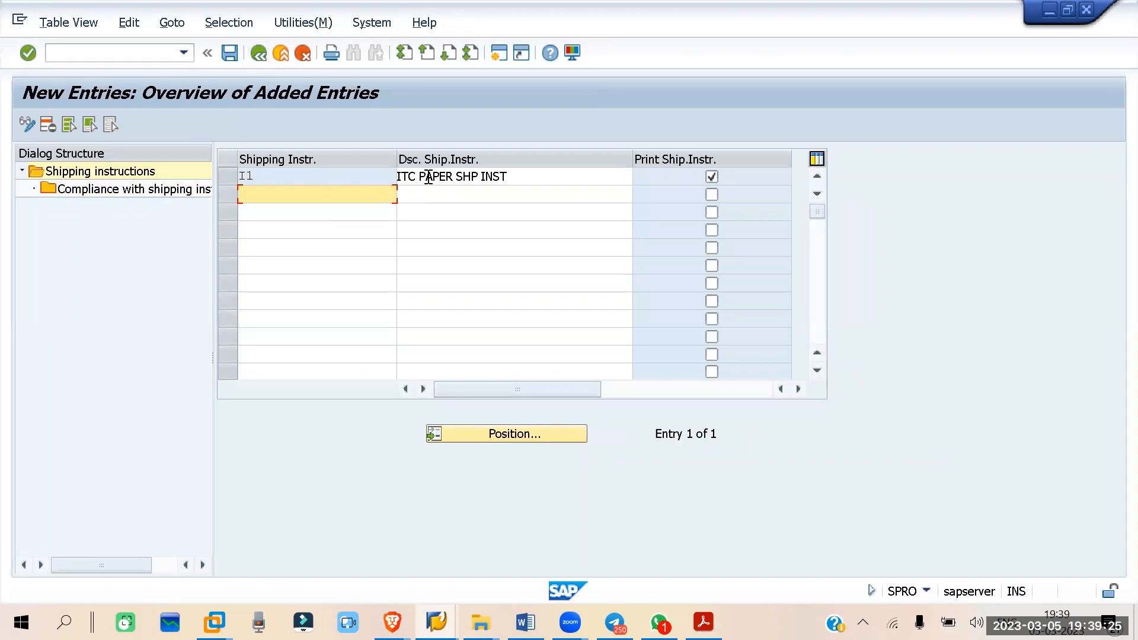
{"action": "key", "text": "F3"}
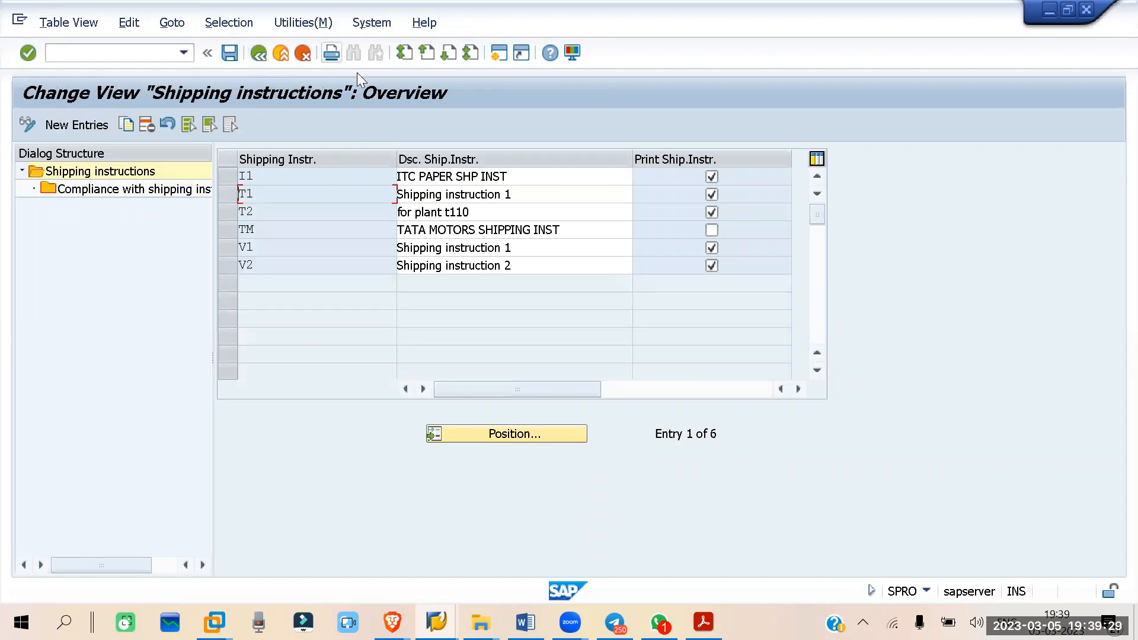
{"action": "key", "text": "F3"}
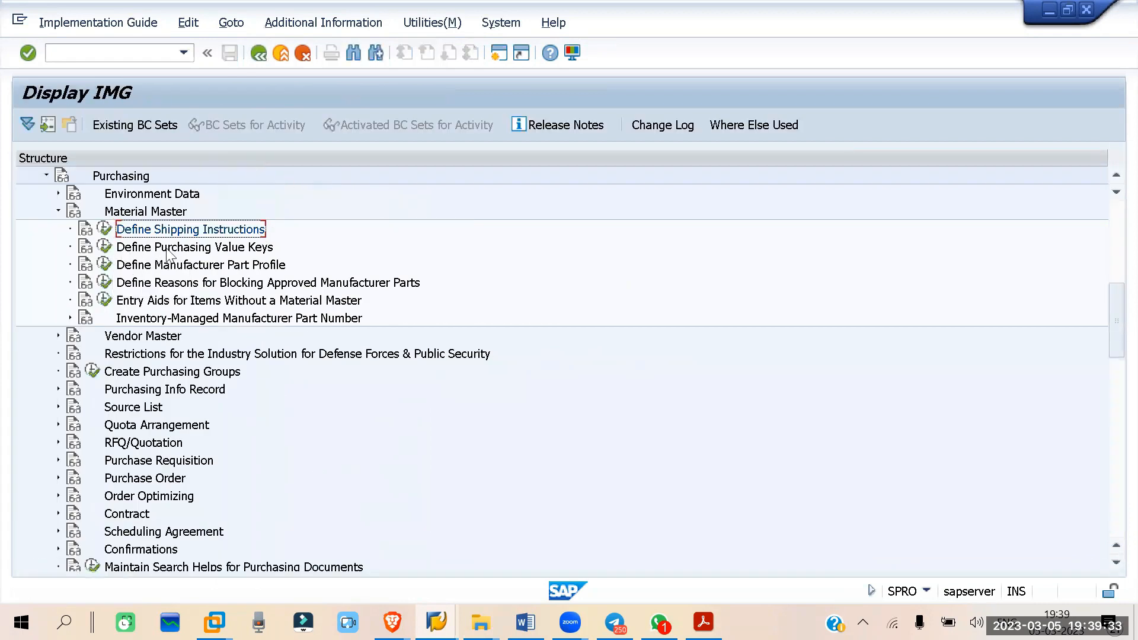
Create a new entry in Define Purchasing Value Keys with key IT01 and a first reminder value of 5.
{"action": "left_click", "coordinate": [104, 247]}
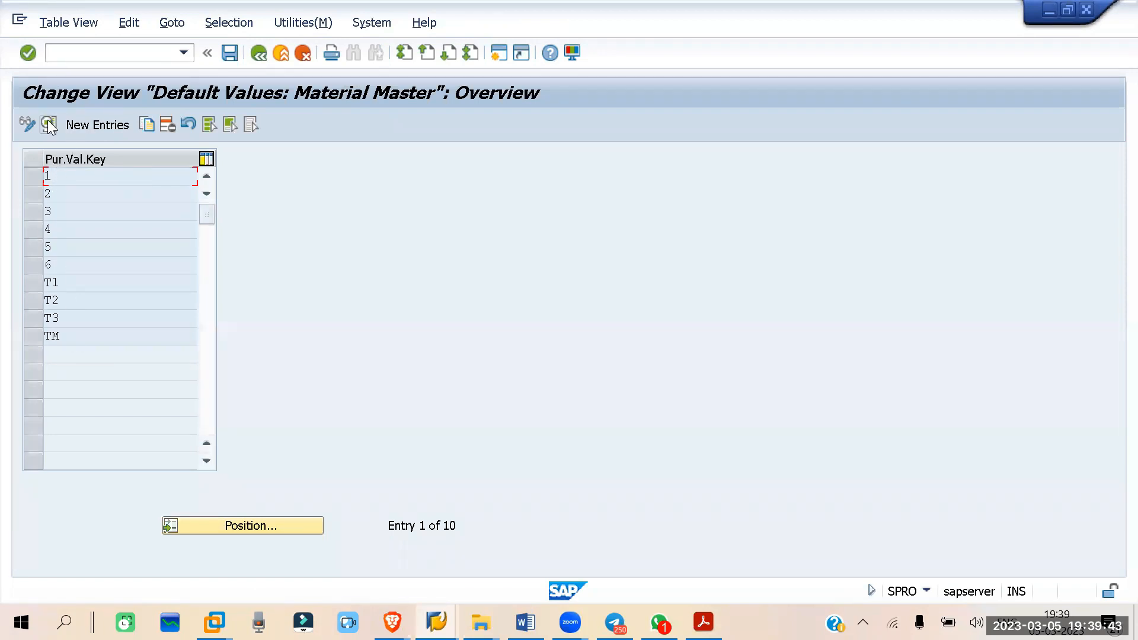
{"action": "left_click", "coordinate": [98, 123]}
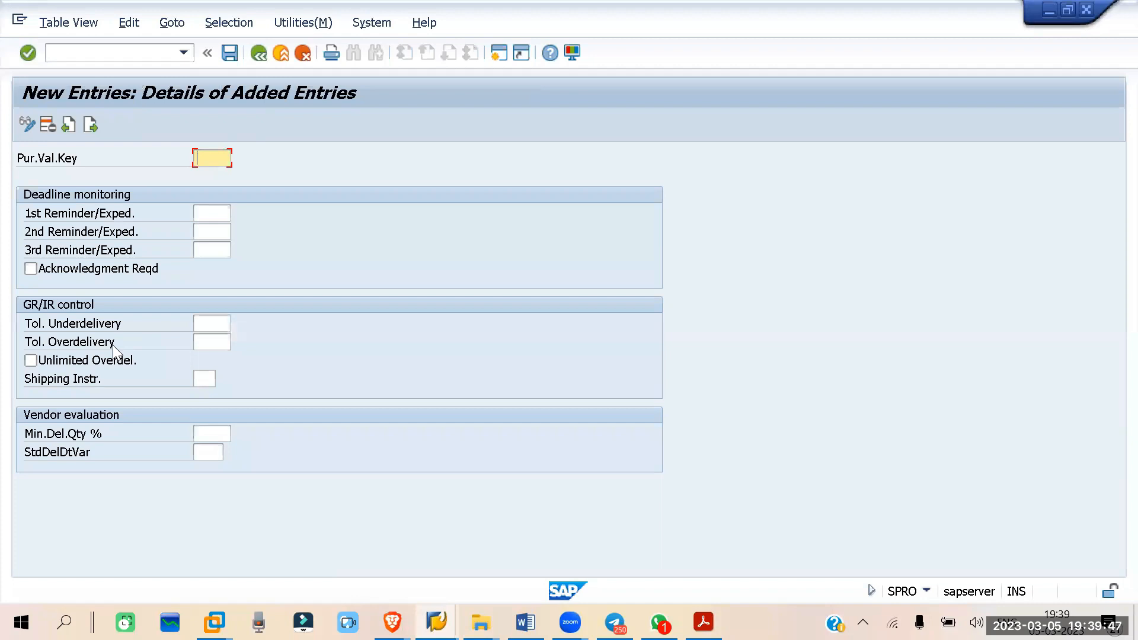
{"action": "type", "text": "I1"}
{"action": "key", "text": "BackSpace"}
{"action": "key", "text": "BackSpace"}
{"action": "type", "text": "IT01"}
{"action": "left_click", "coordinate": [201, 214]}
{"action": "type", "text": "5"}
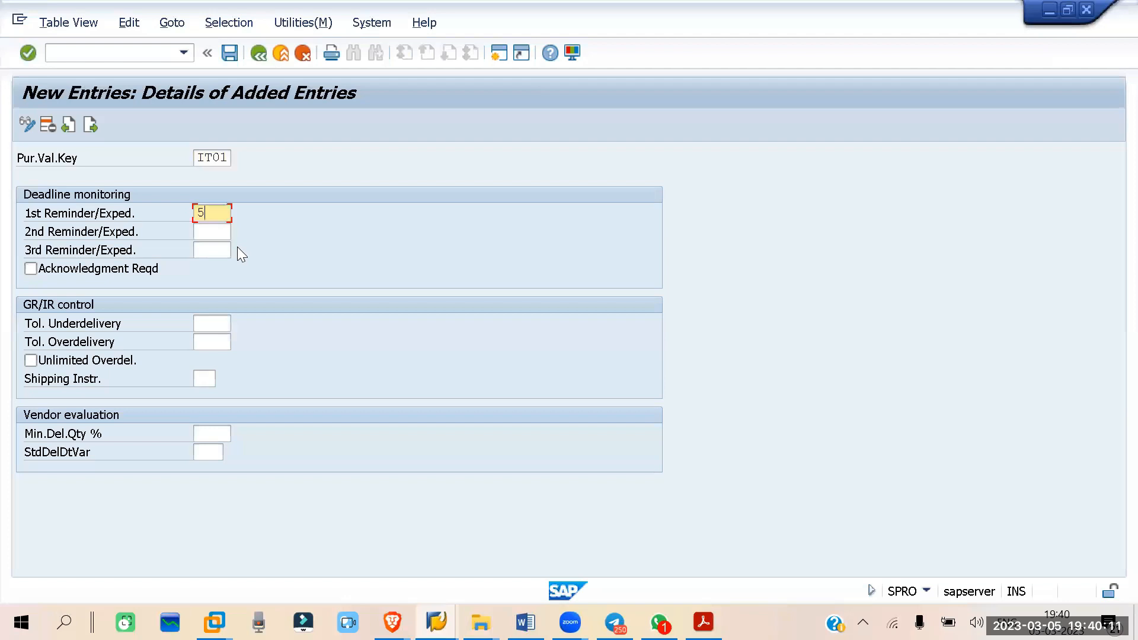